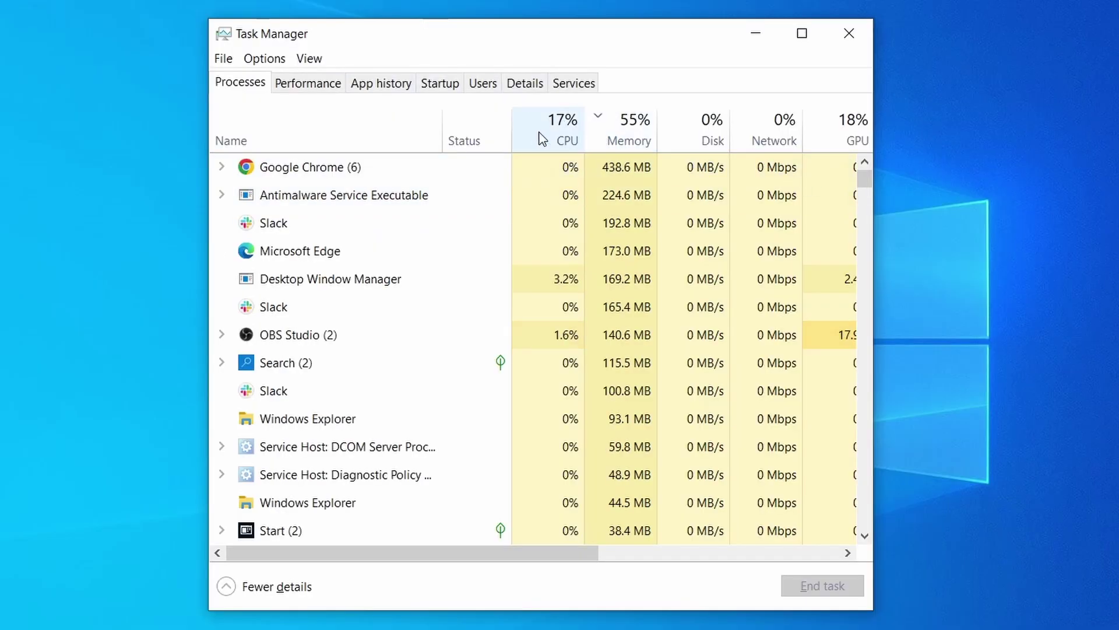
Re-sort the processes by CPU and memory usage, then open the clear-browsing-data options.
left_click(539, 133)
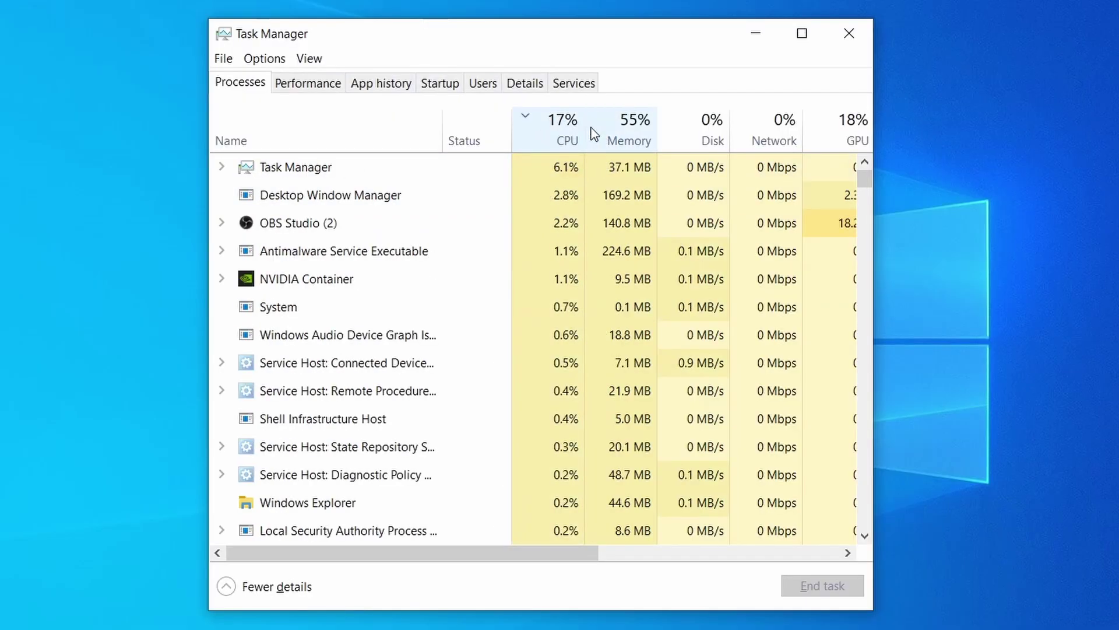
left_click(634, 128)
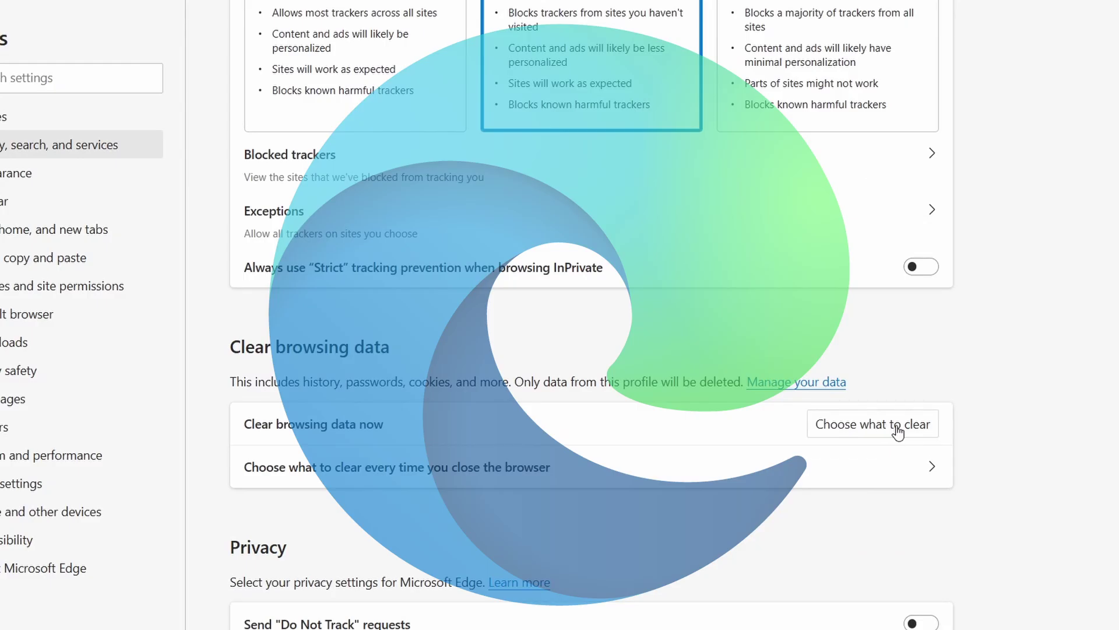
left_click(893, 425)
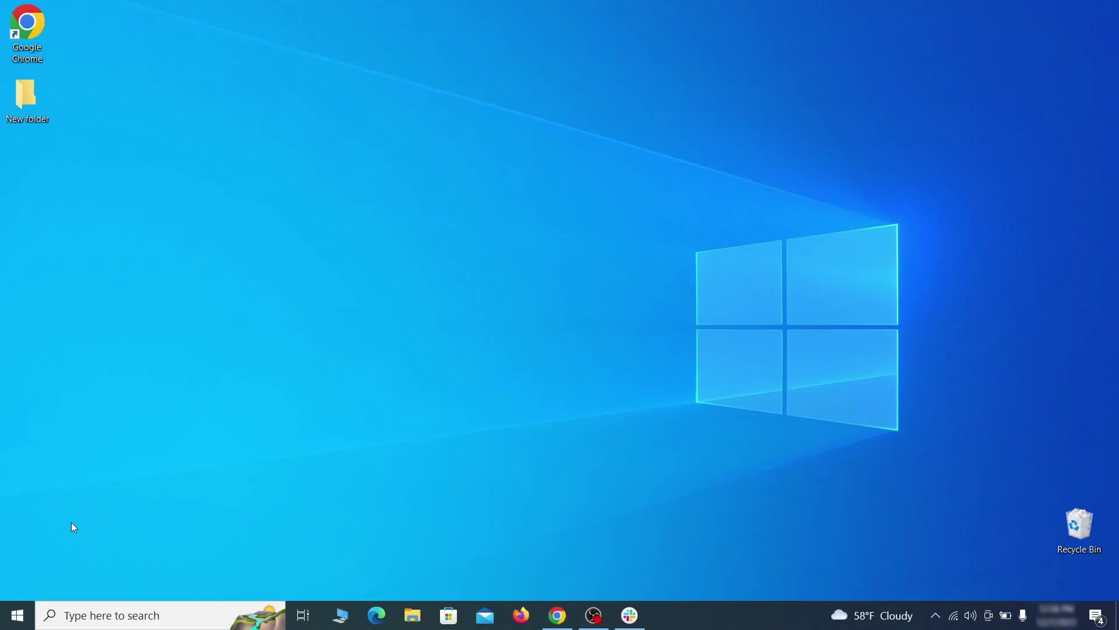
From Update & Security > Recovery, restart the PC into Advanced startup.
left_click(18, 615)
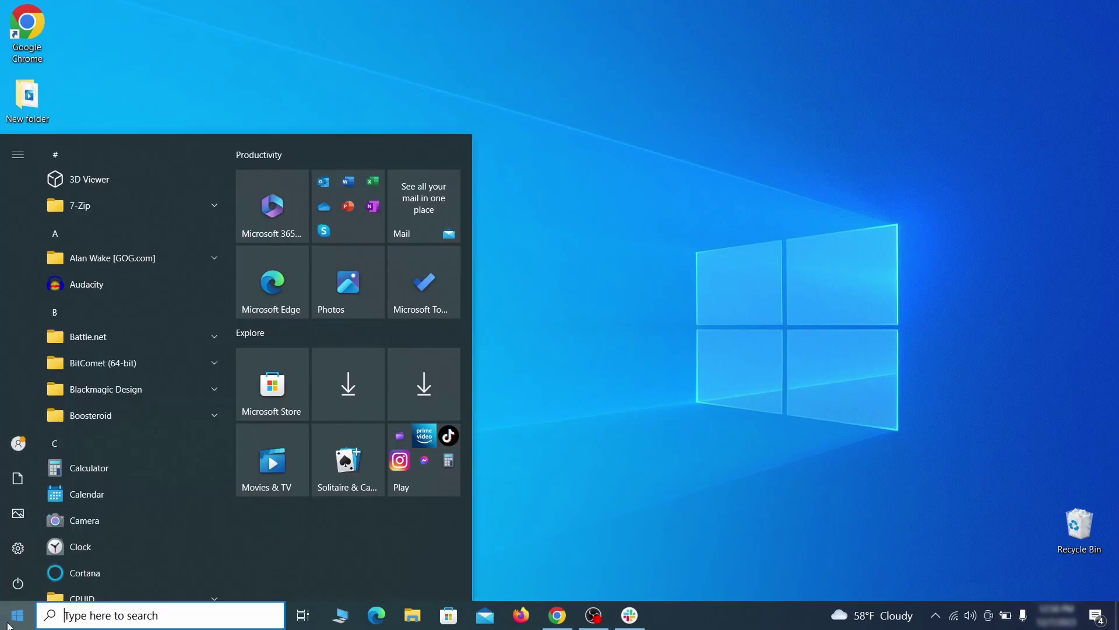
left_click(18, 551)
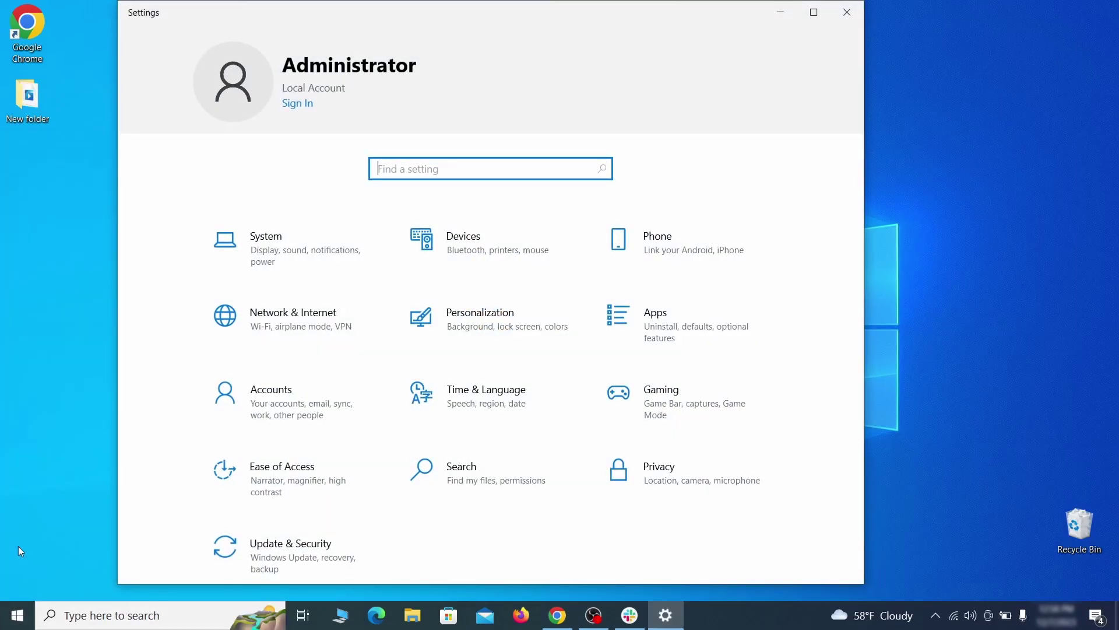
left_click(327, 546)
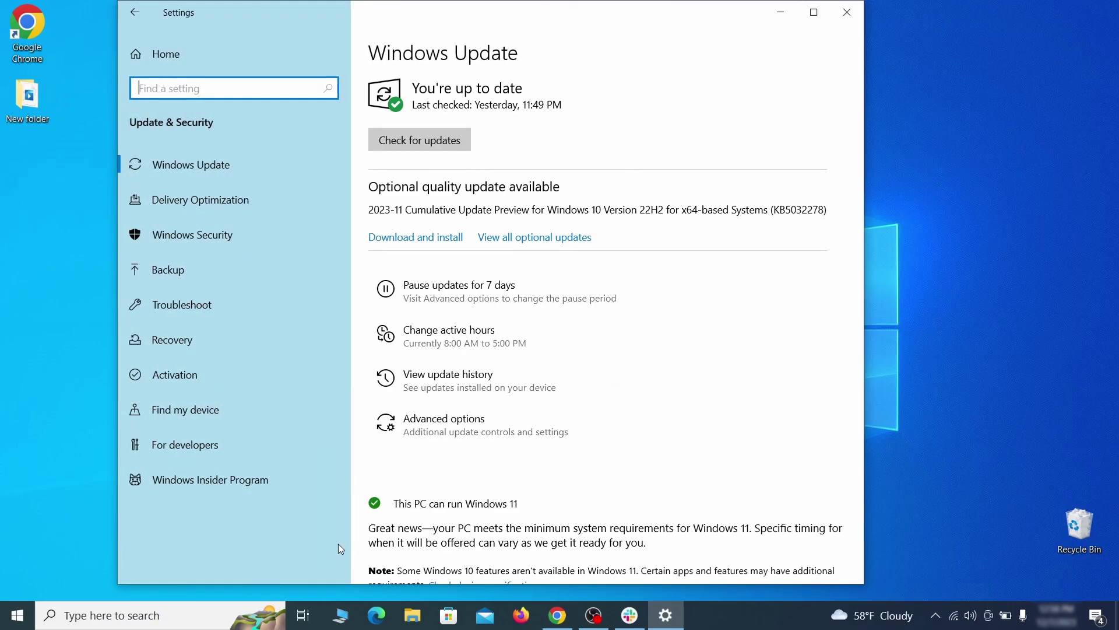
left_click(271, 340)
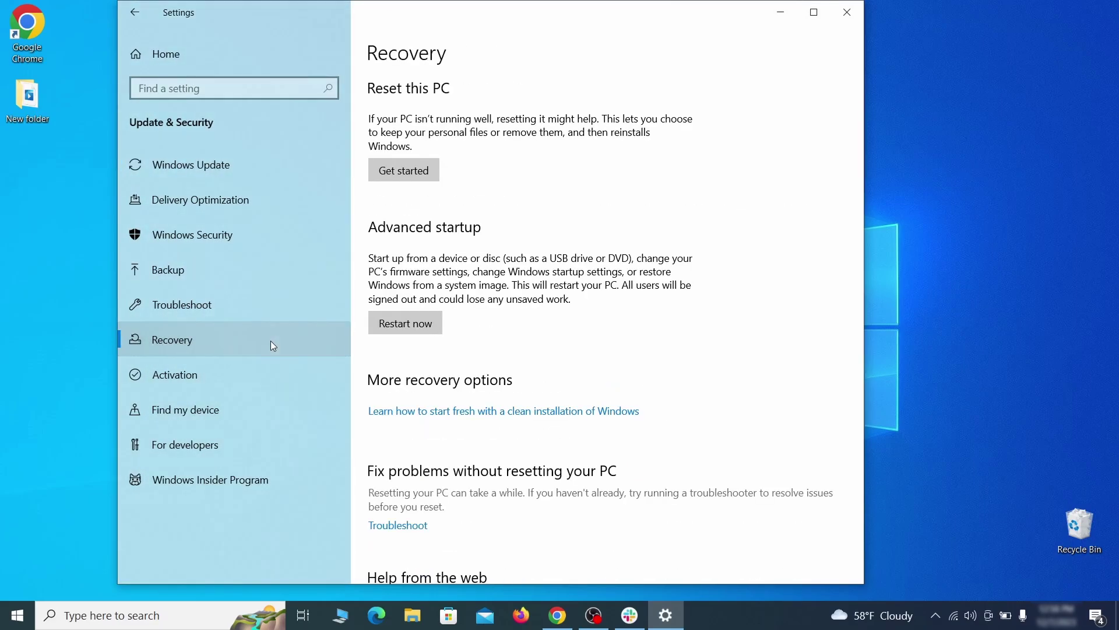
left_click(437, 332)
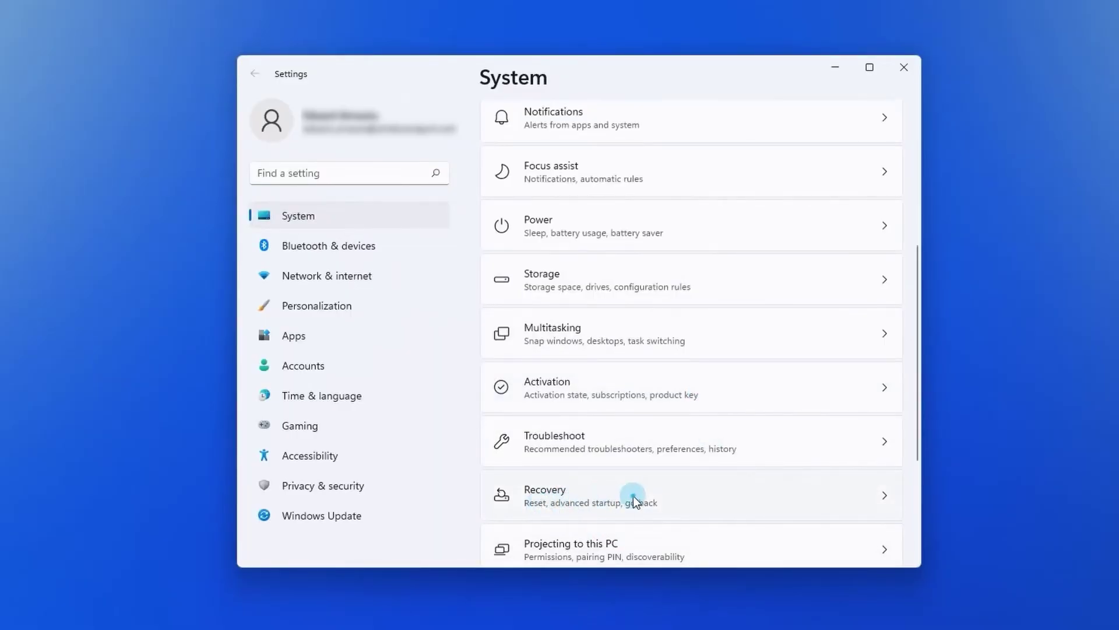
left_click(633, 495)
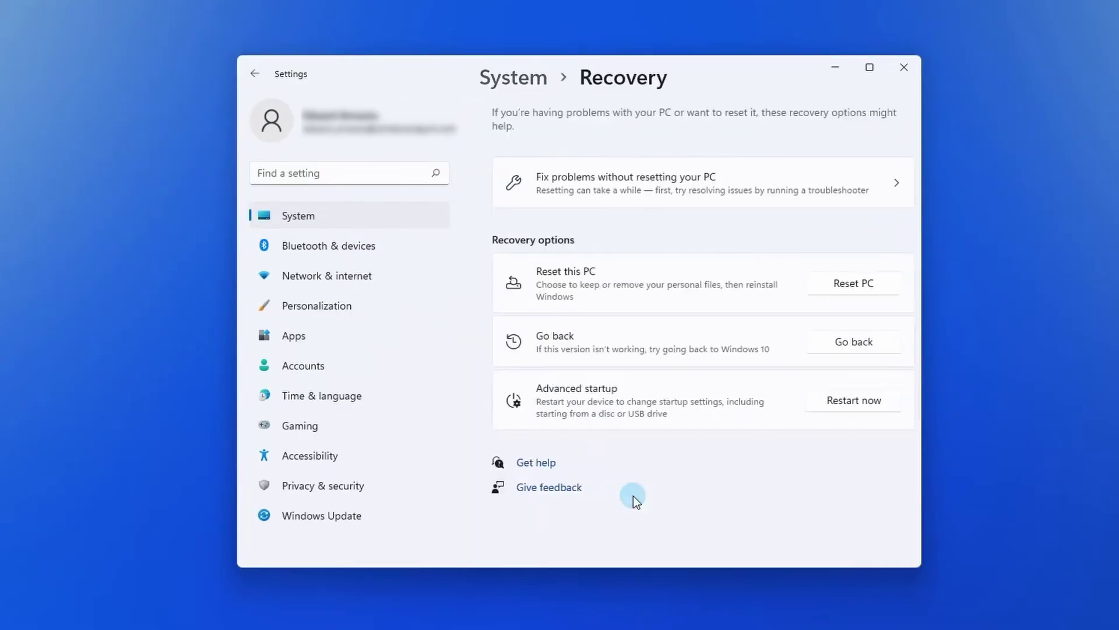
left_click(827, 408)
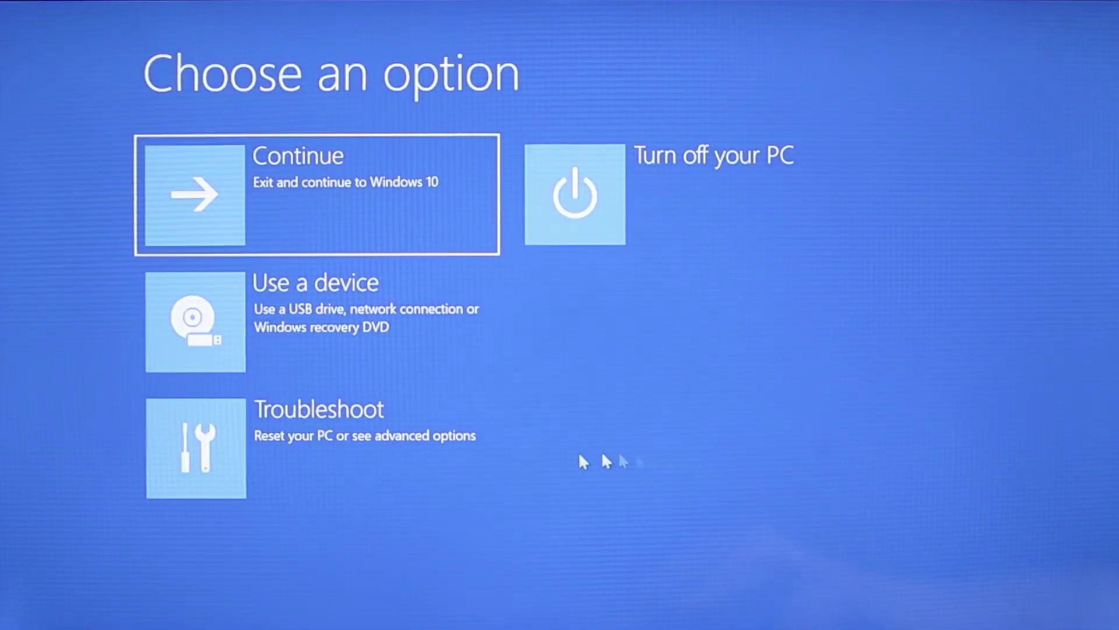
Go through Troubleshoot > Advanced options to Start-up Settings and restart to choose a startup mode.
left_click(350, 468)
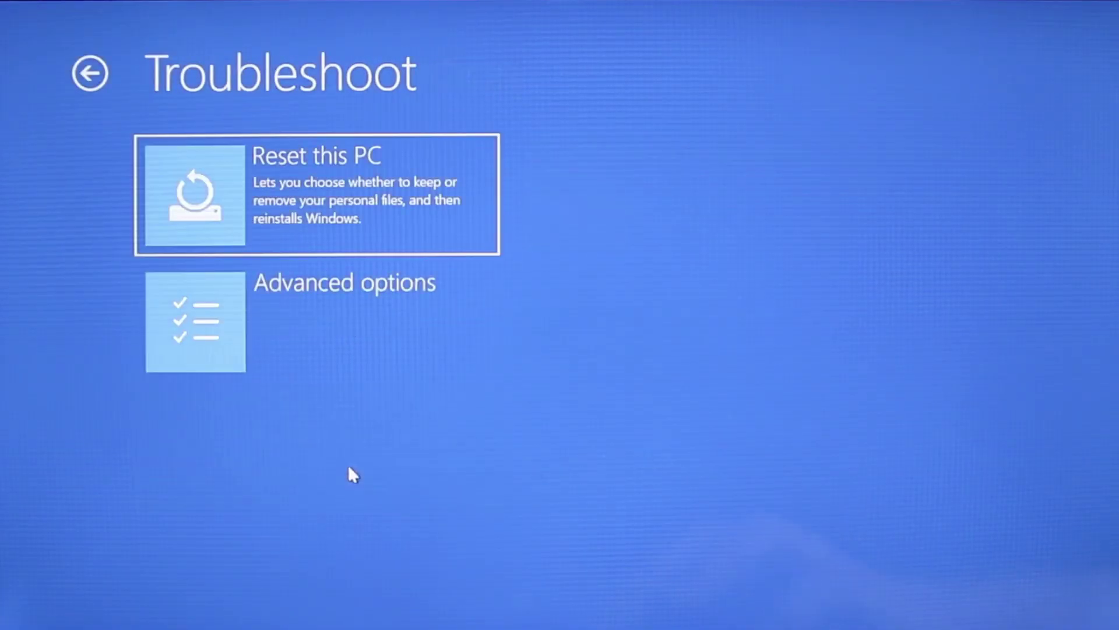
left_click(352, 326)
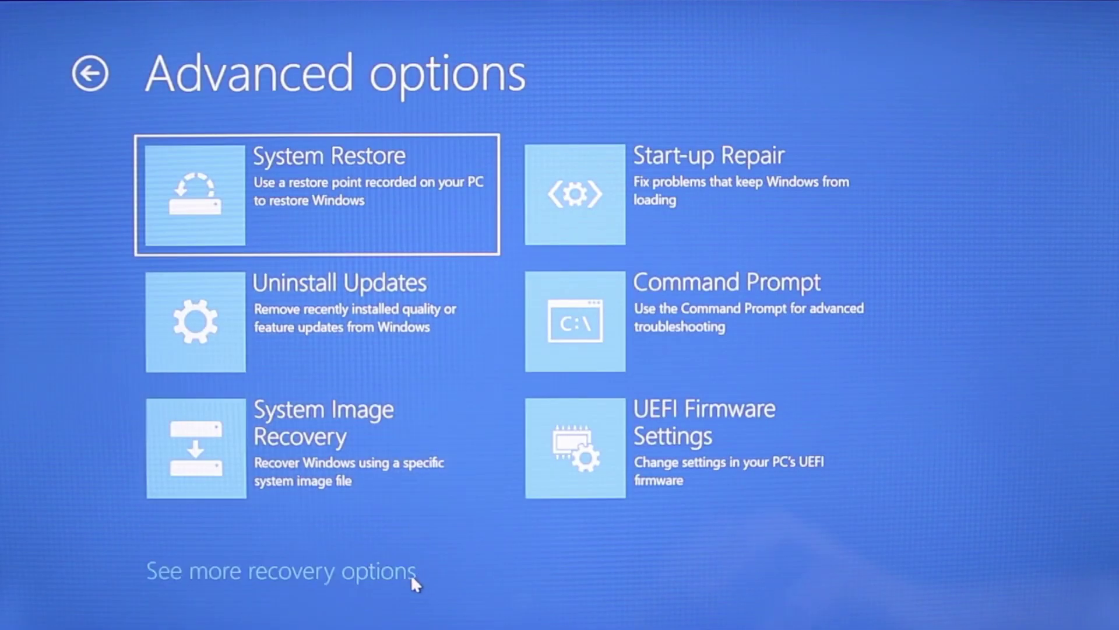
left_click(411, 575)
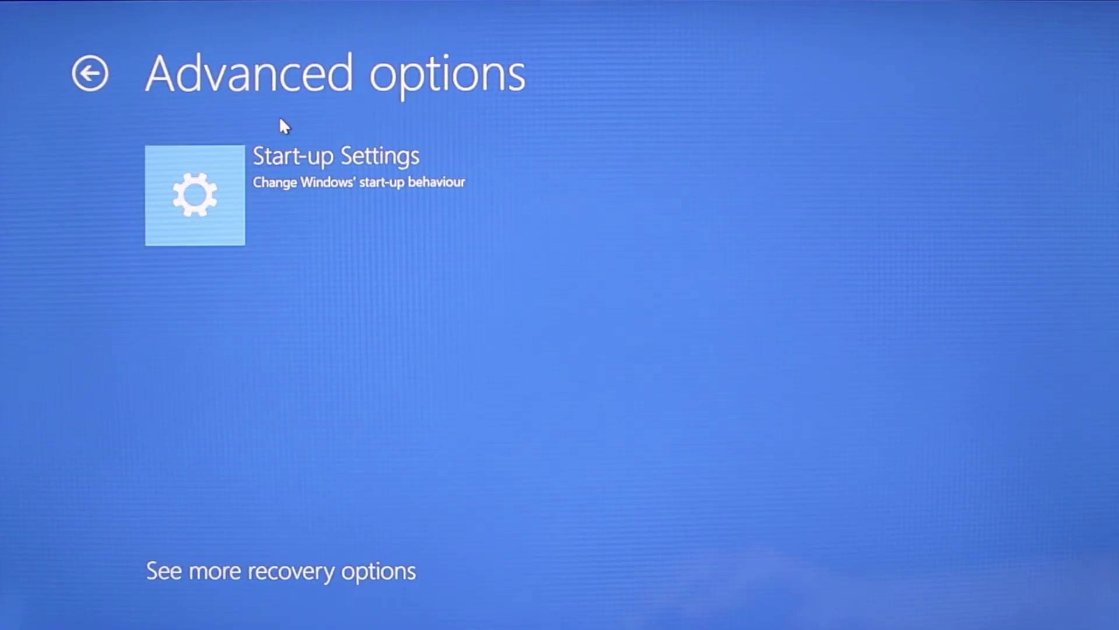
left_click(302, 180)
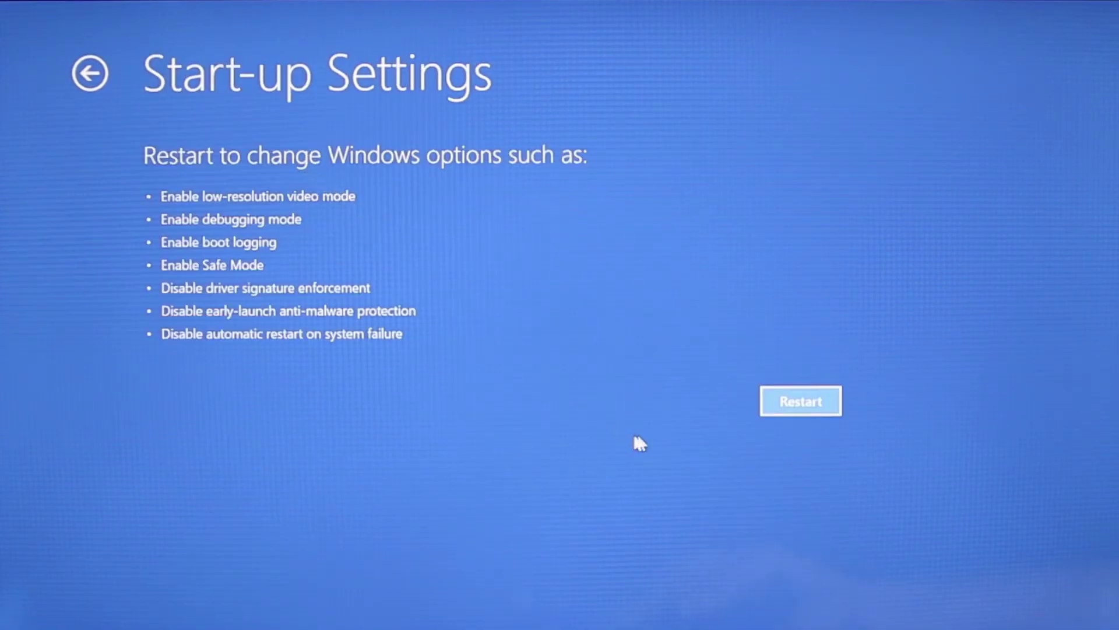
left_click(787, 402)
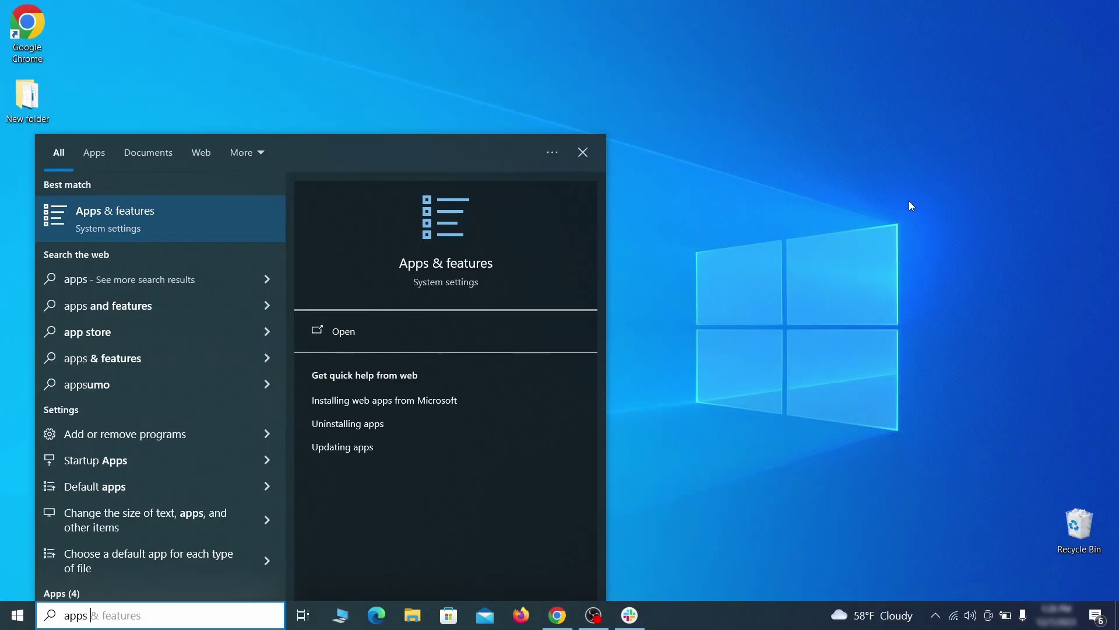
Open Apps & features and sort the installed apps by install date.
type("atures")
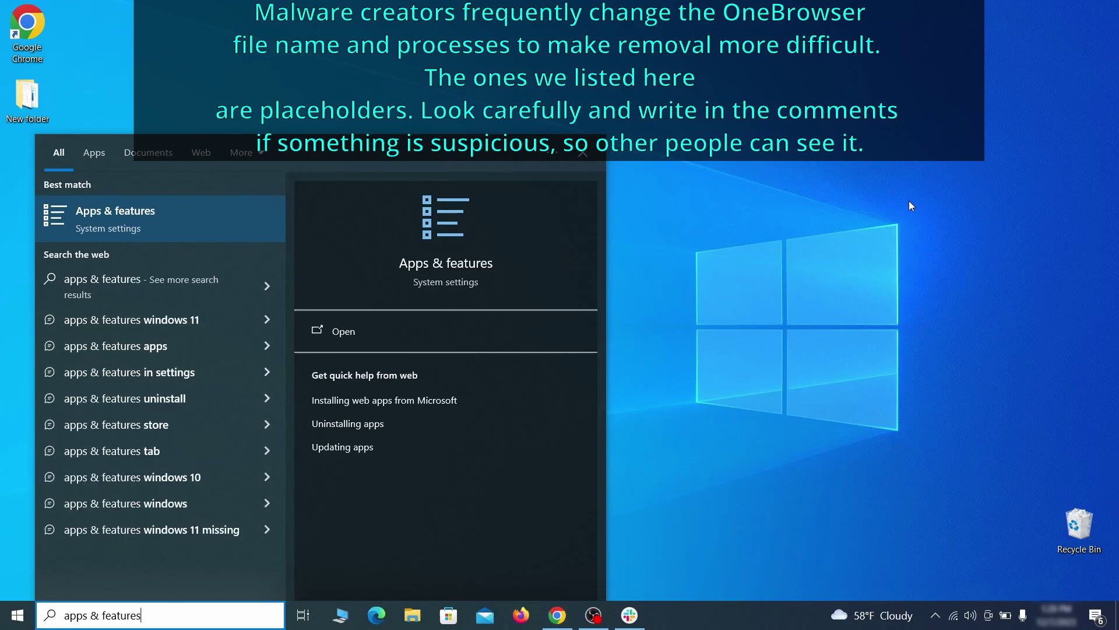
key("Return")
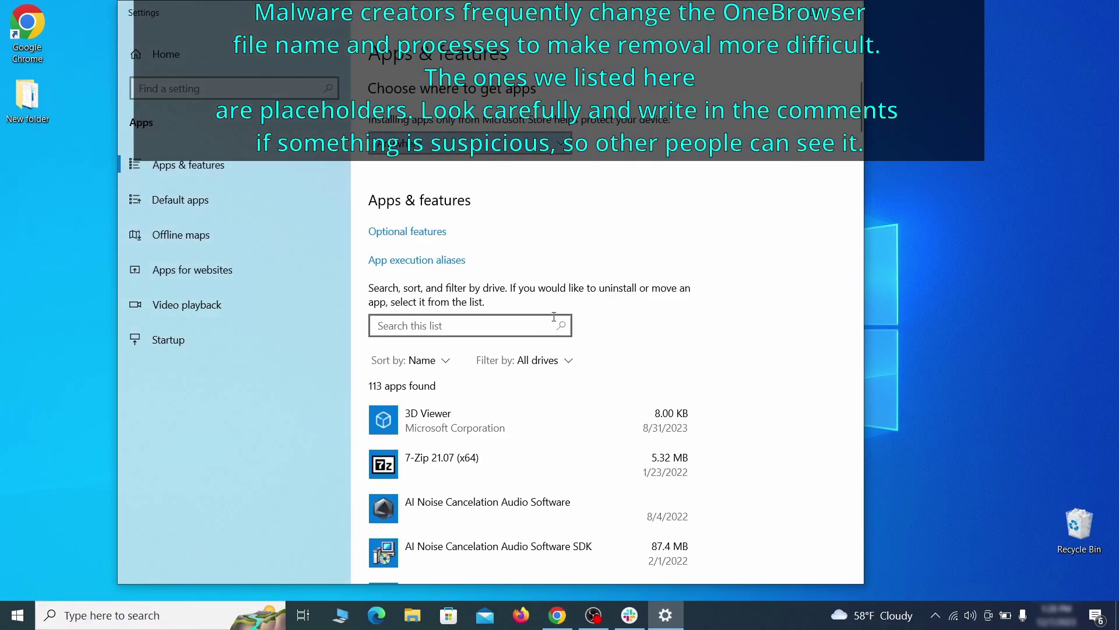
left_click(441, 361)
left_click(425, 436)
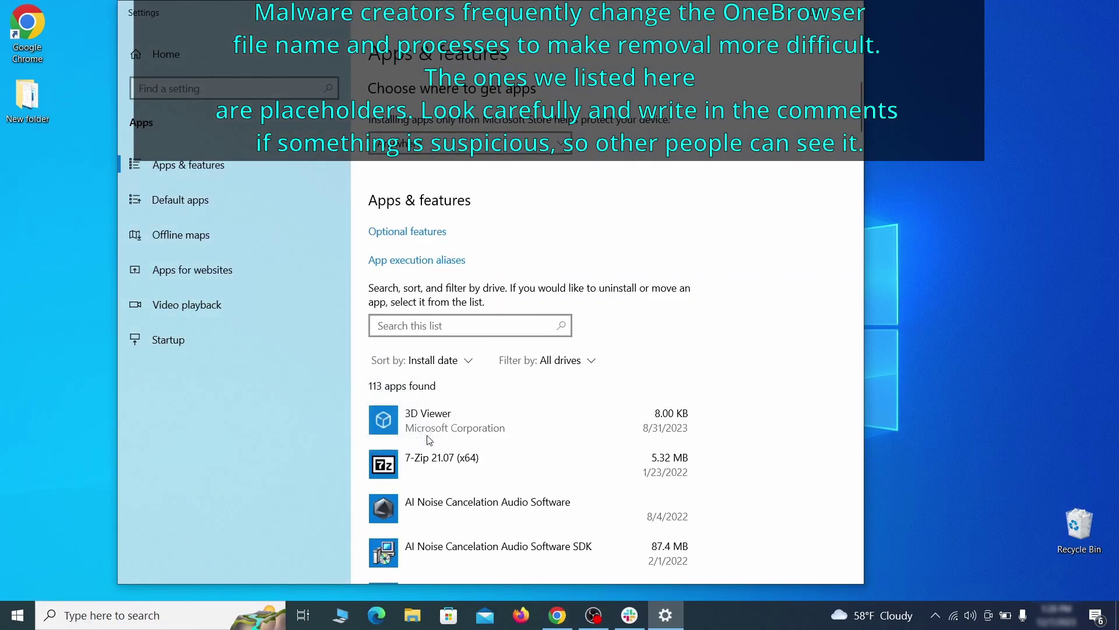
scroll(632, 367, "down", 2)
Uninstall Example Malware App along with its data and close the uninstaller.
left_click(570, 415)
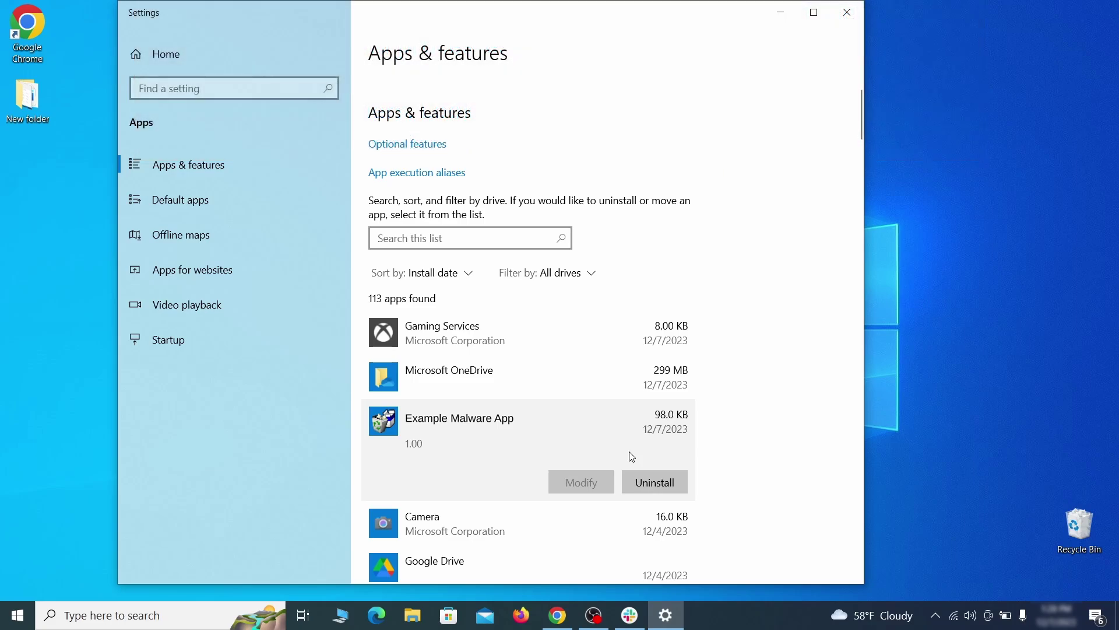
left_click(669, 483)
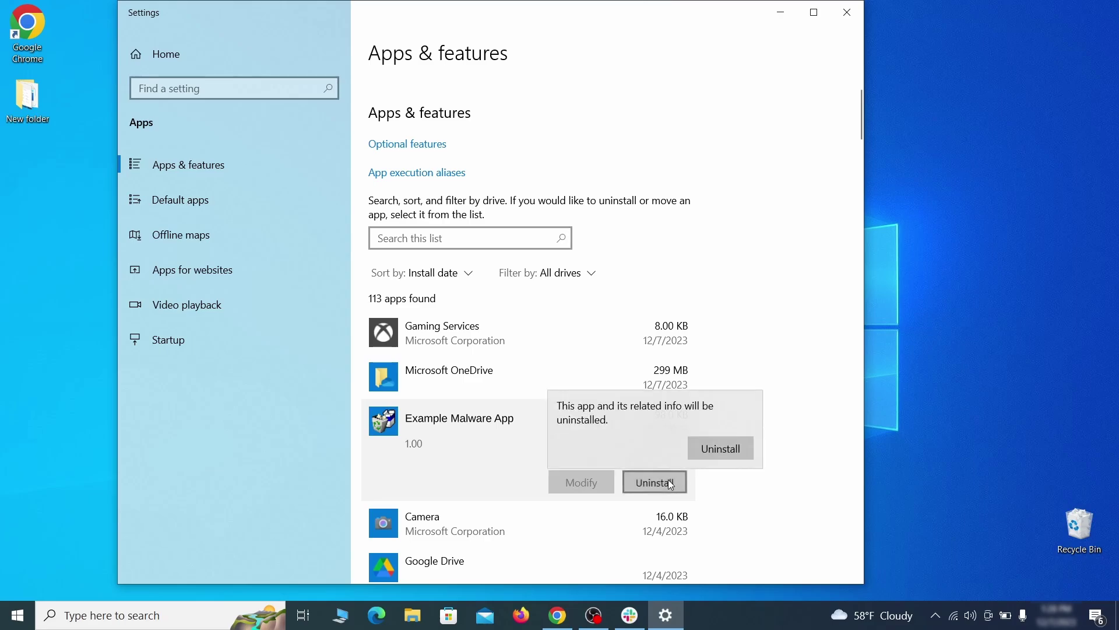
left_click(738, 451)
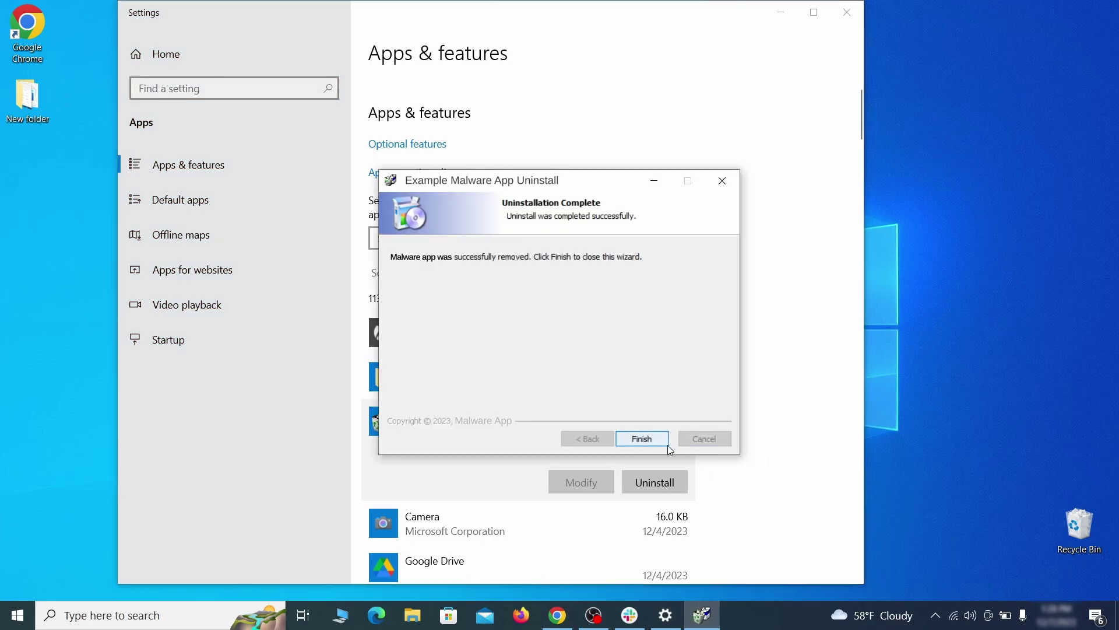
left_click(643, 439)
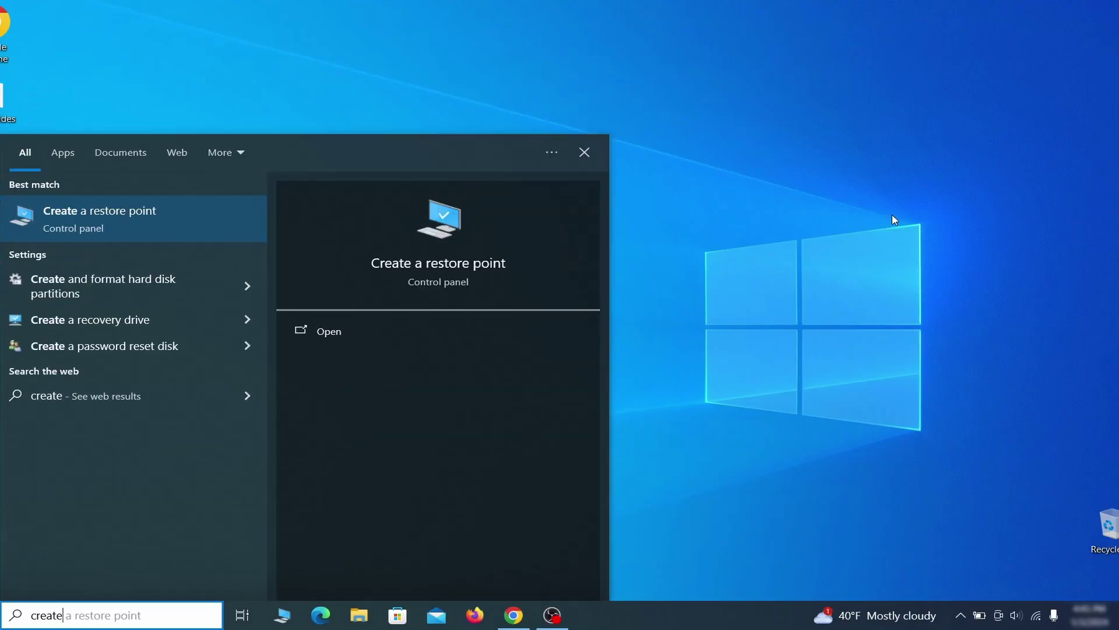
Turn on system protection for the Local Disk (C:) drive.
type("store point")
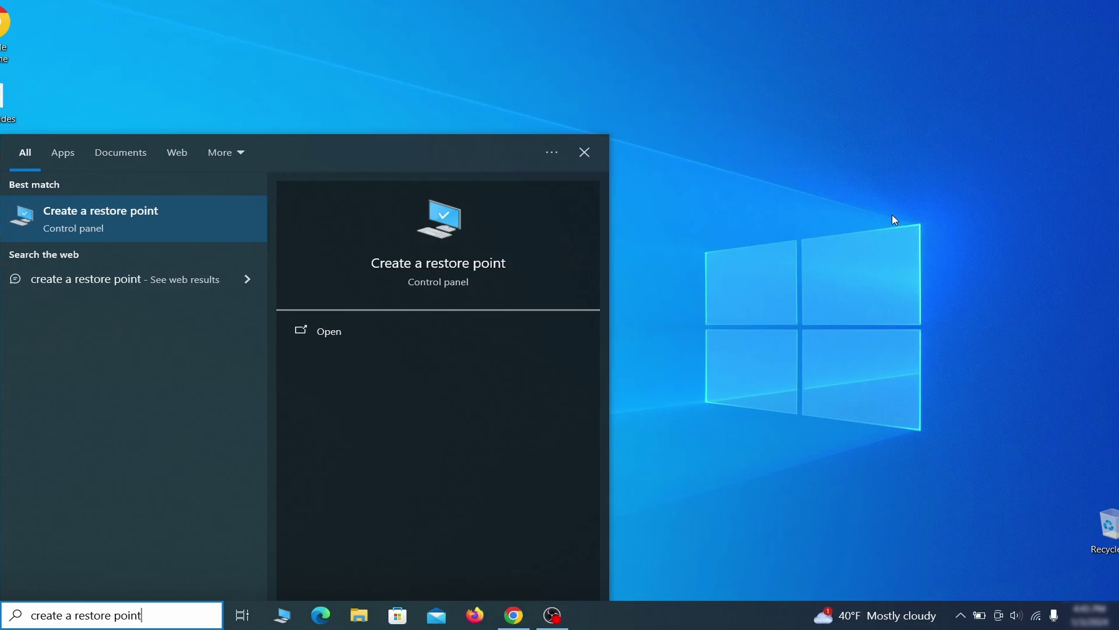
key("Return")
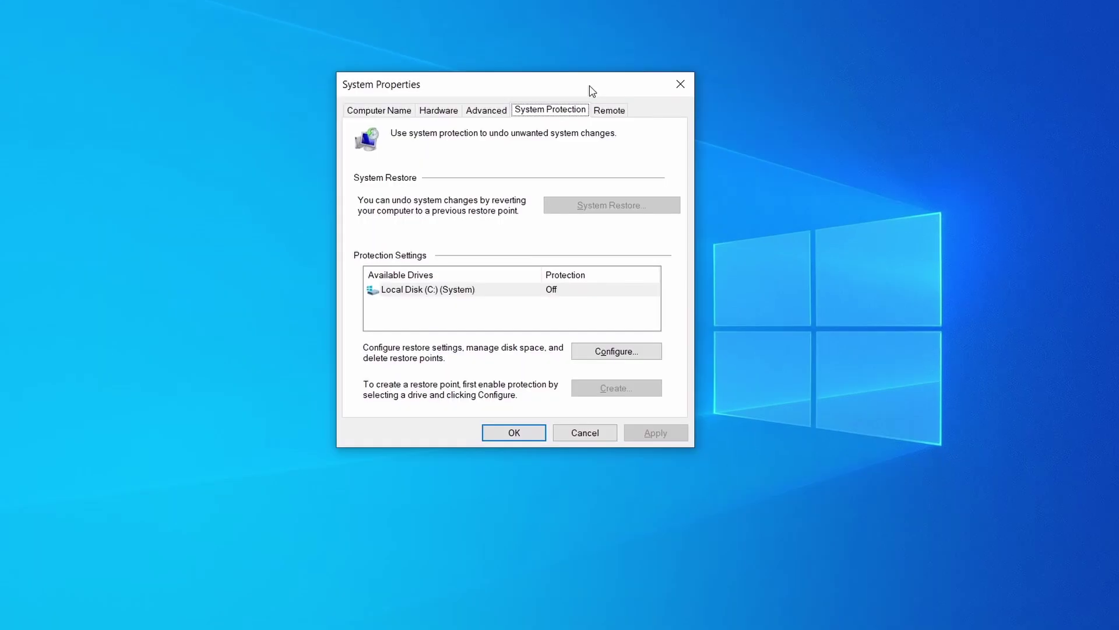
left_click(504, 292)
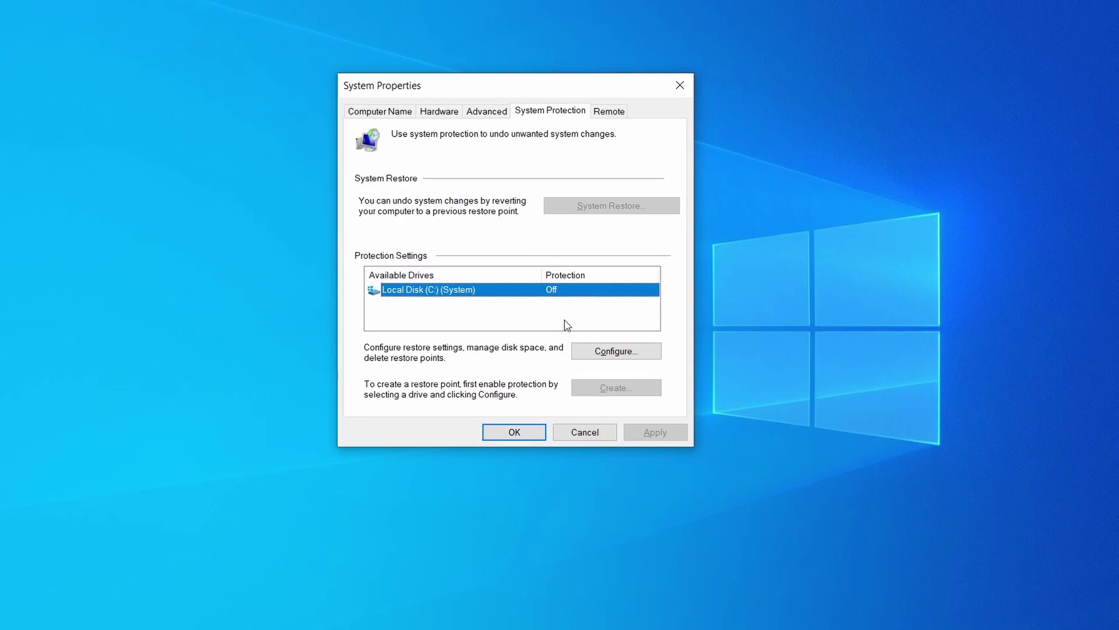
left_click(646, 352)
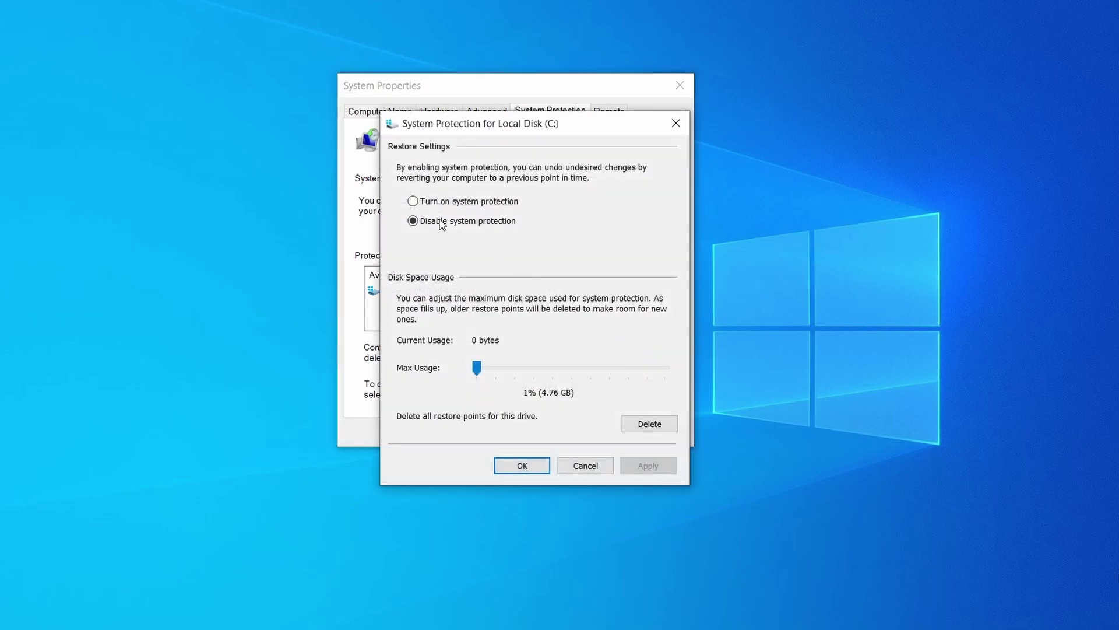
left_click(413, 202)
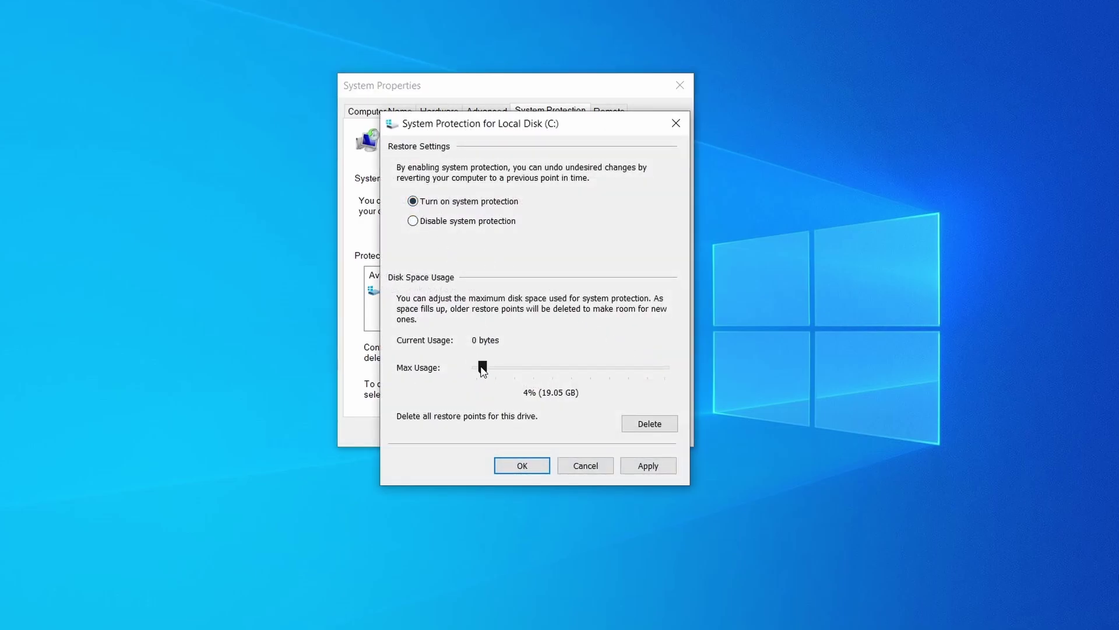
left_click(646, 465)
left_click(529, 467)
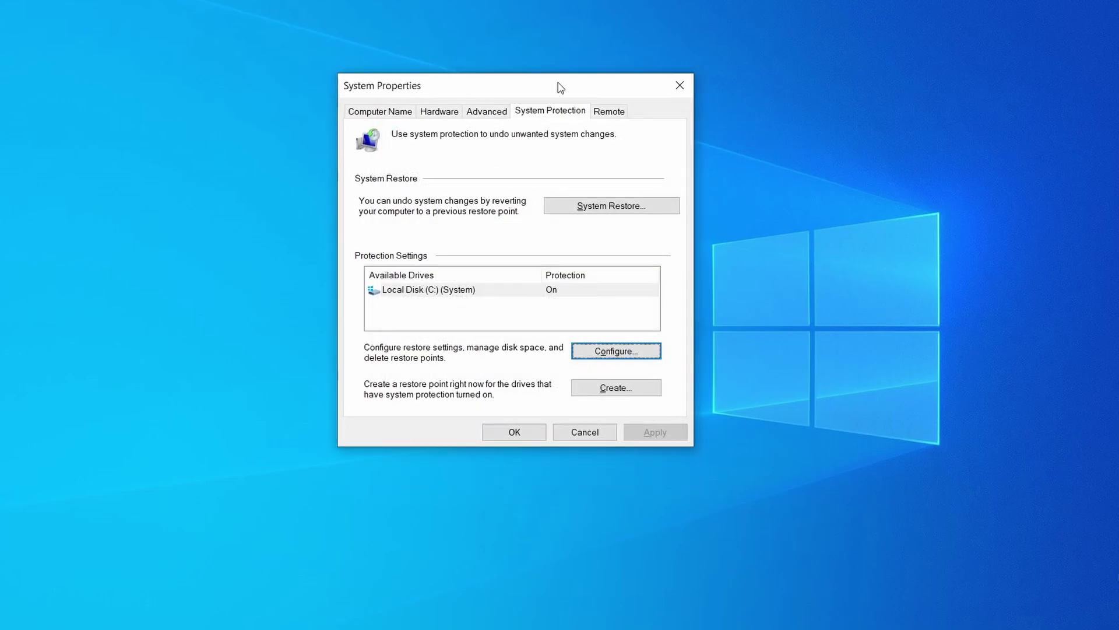
Create restore point 'Restore Point 1' and open System Restore to the restore point list.
left_click(627, 394)
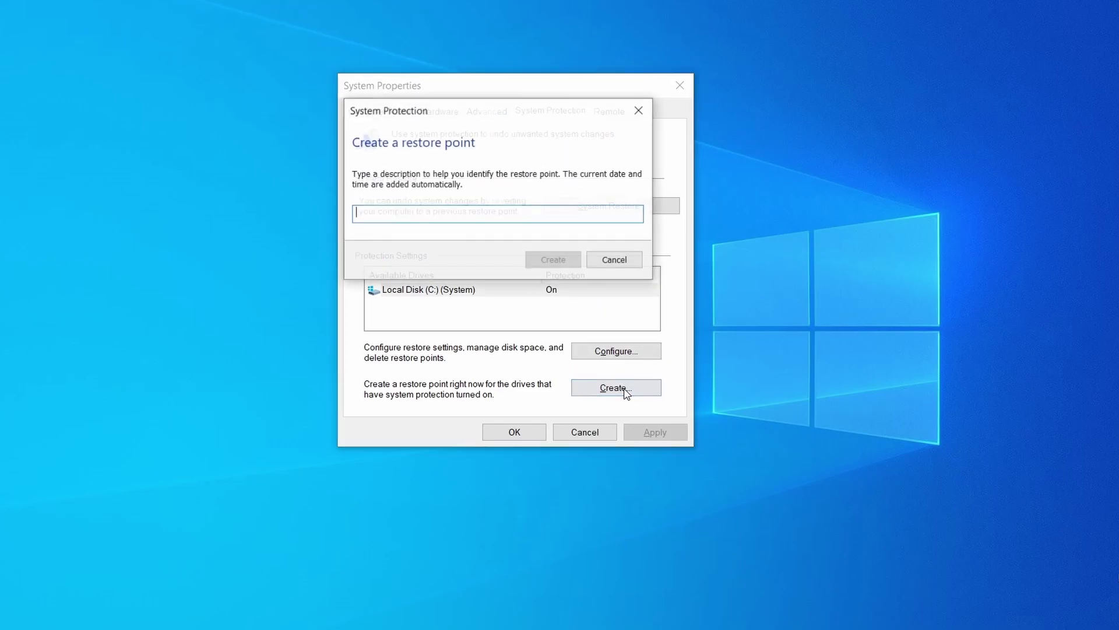
type("Restore Point 1")
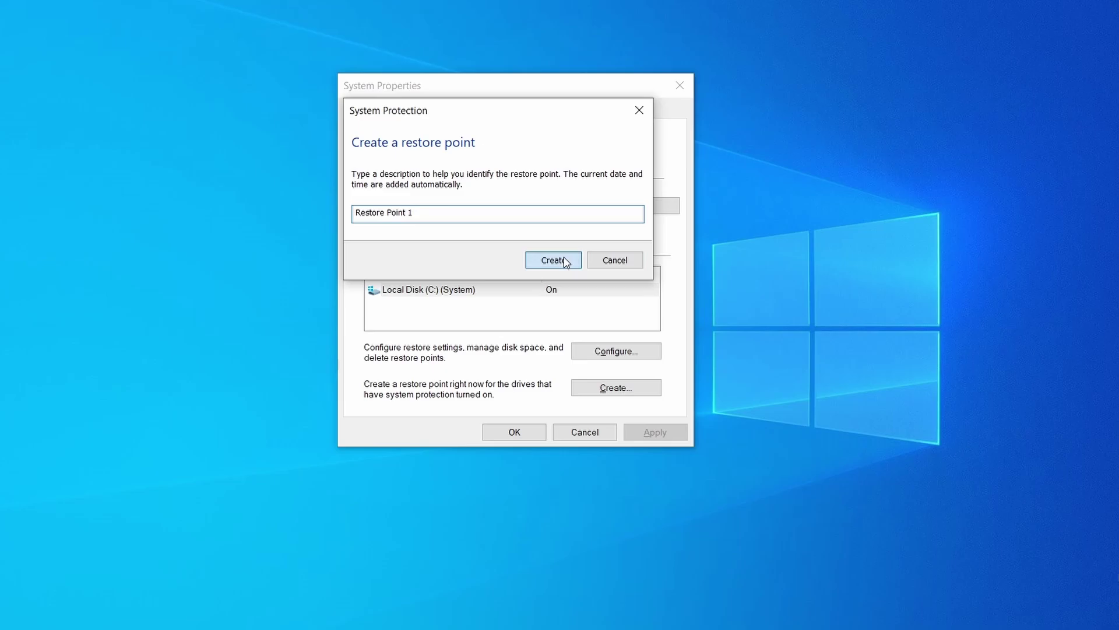
left_click(561, 258)
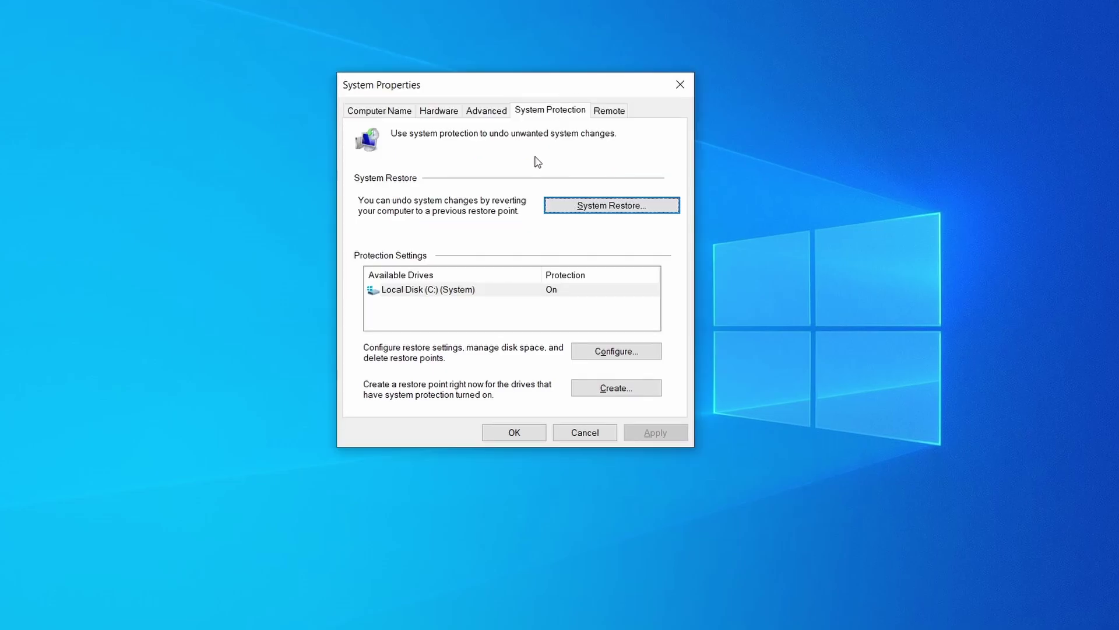
left_click(657, 209)
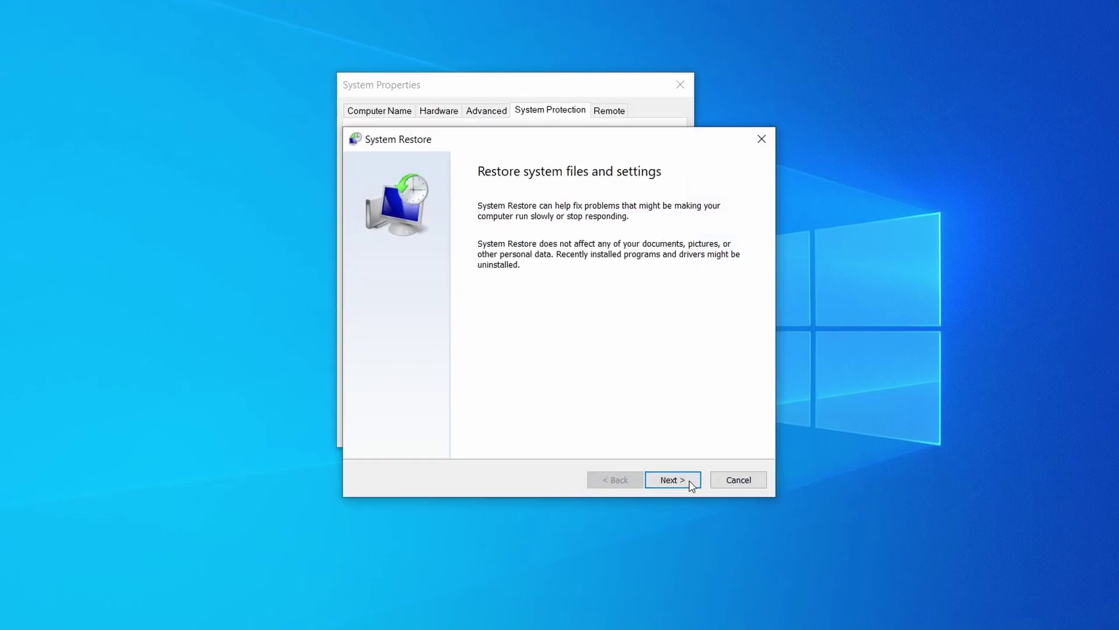
left_click(691, 482)
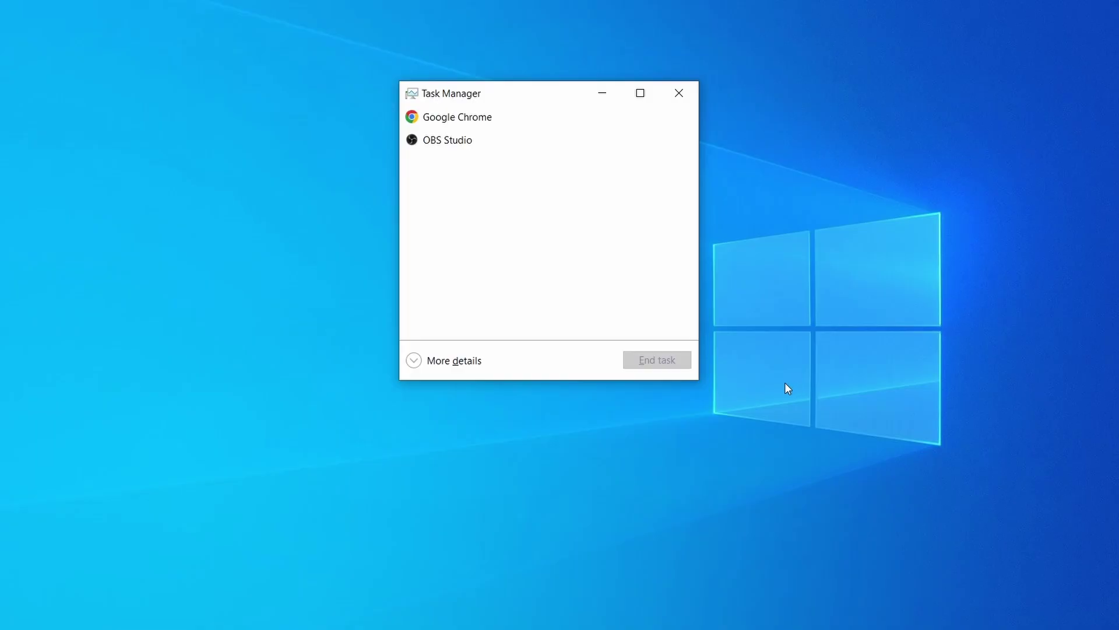
Expand Task Manager, sort by CPU and memory, and bring up Example Malware Process's actions.
left_click(415, 361)
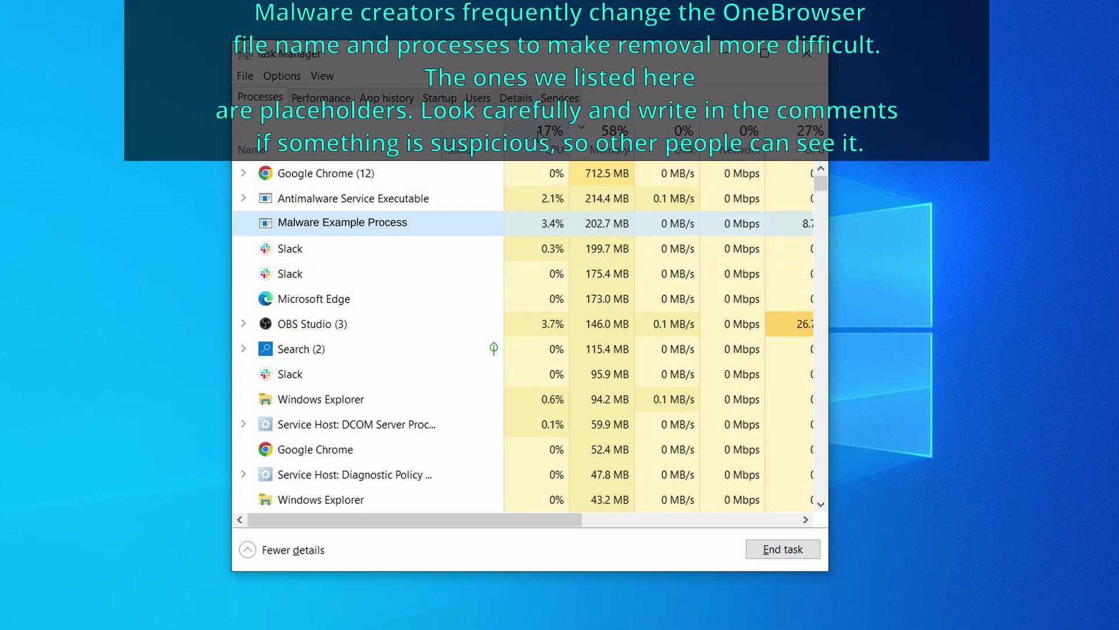
left_click(551, 139)
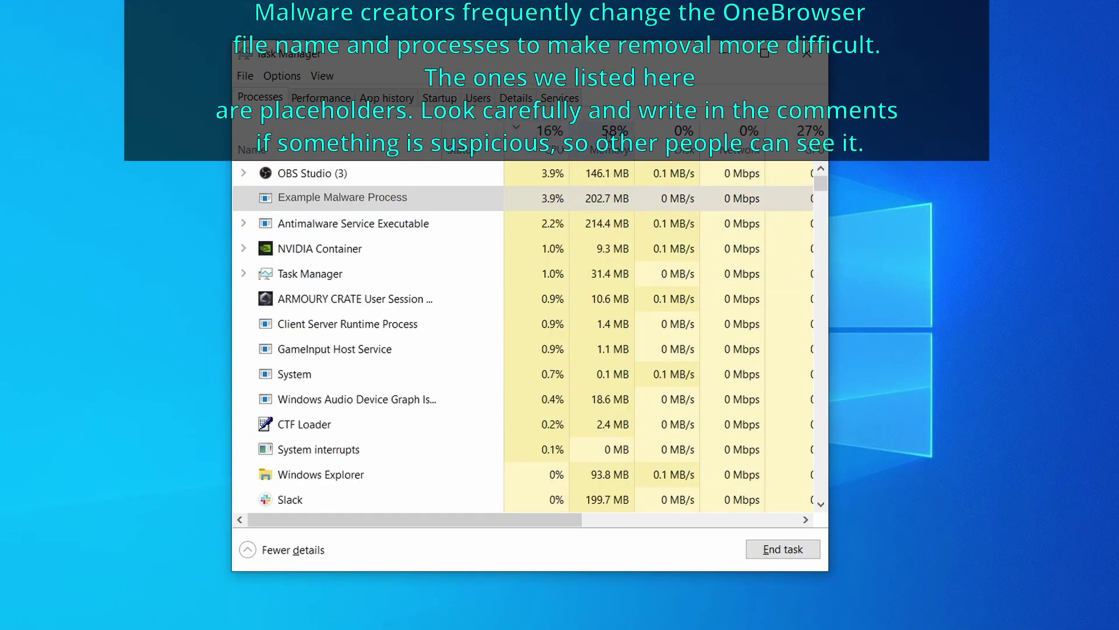
left_click(610, 143)
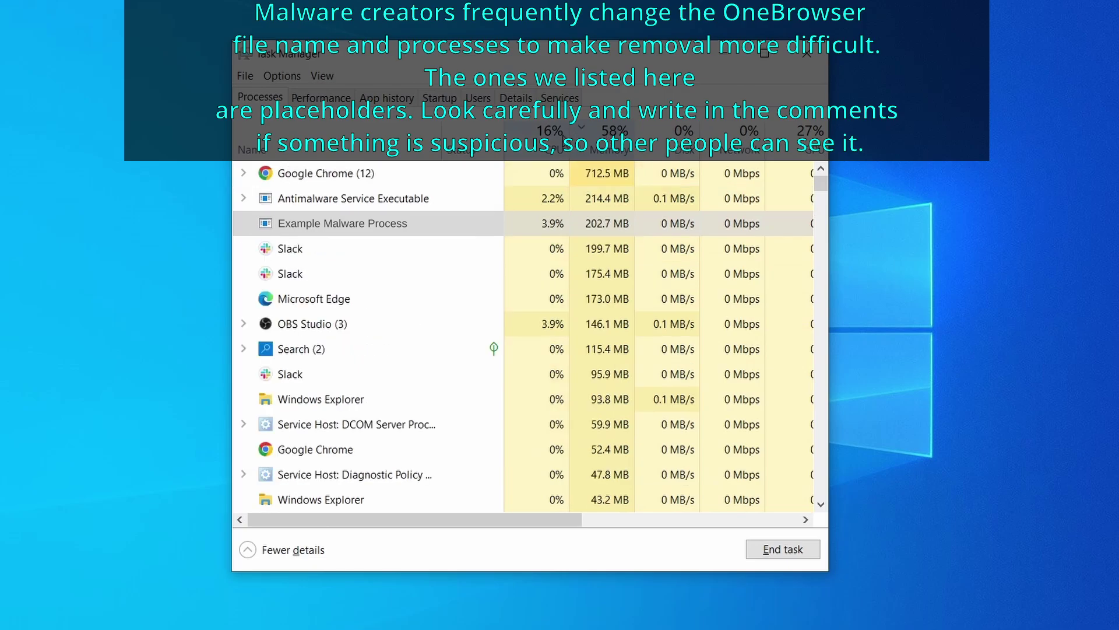
right_click(535, 224)
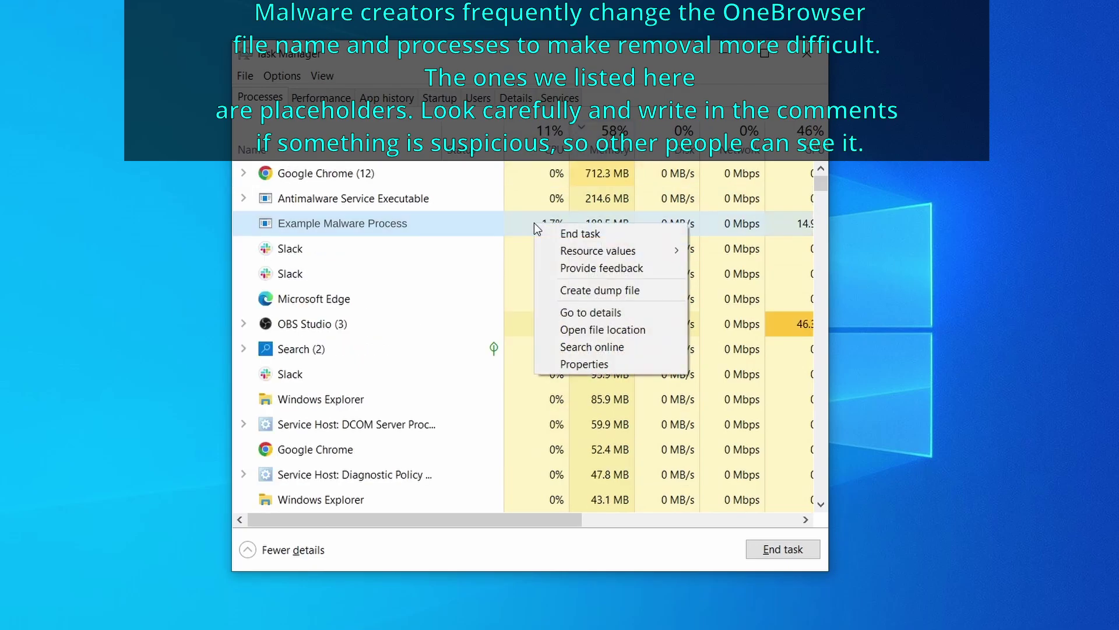
Open the malware file's folder and bring up Example Malware Process's end-task actions.
left_click(605, 331)
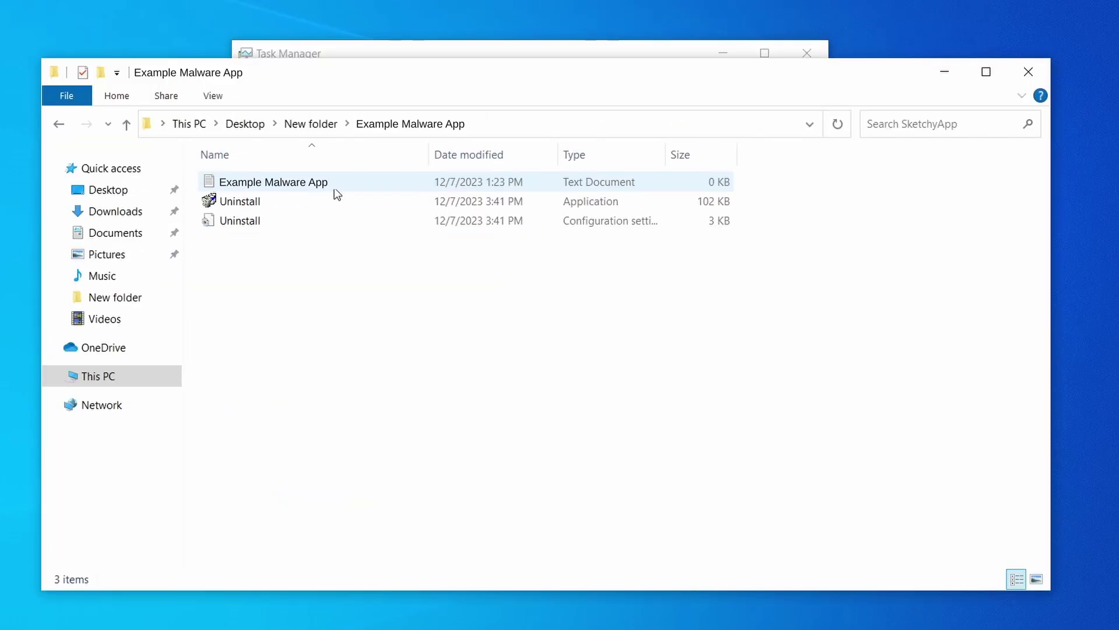
left_click(593, 51)
right_click(537, 226)
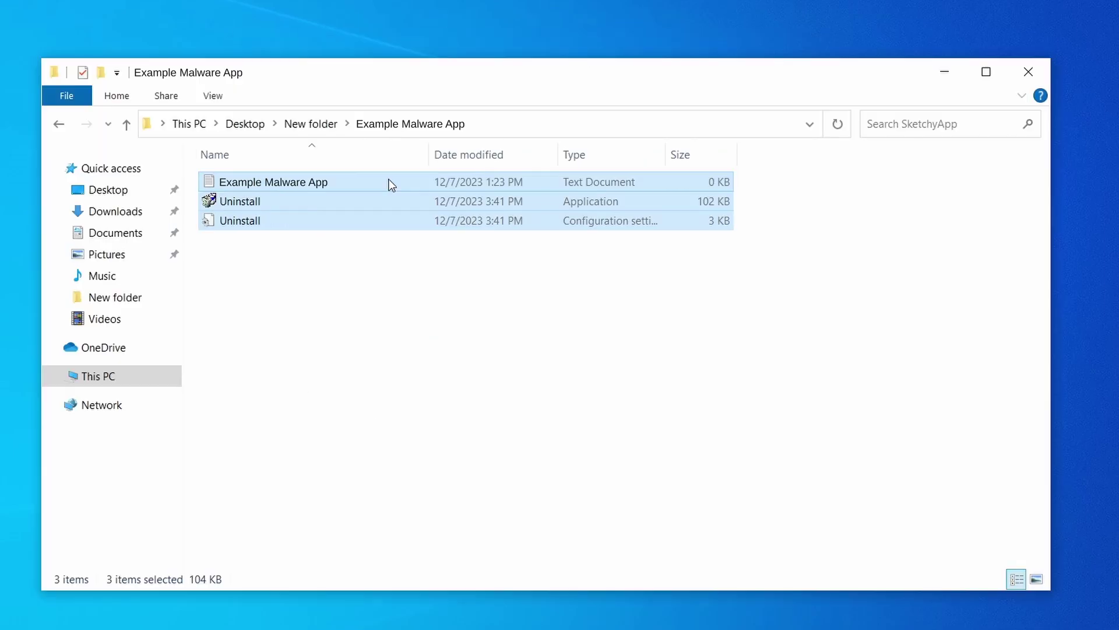
Delete all three files in the Example Malware App folder and close File Explorer.
right_click(387, 181)
left_click(484, 406)
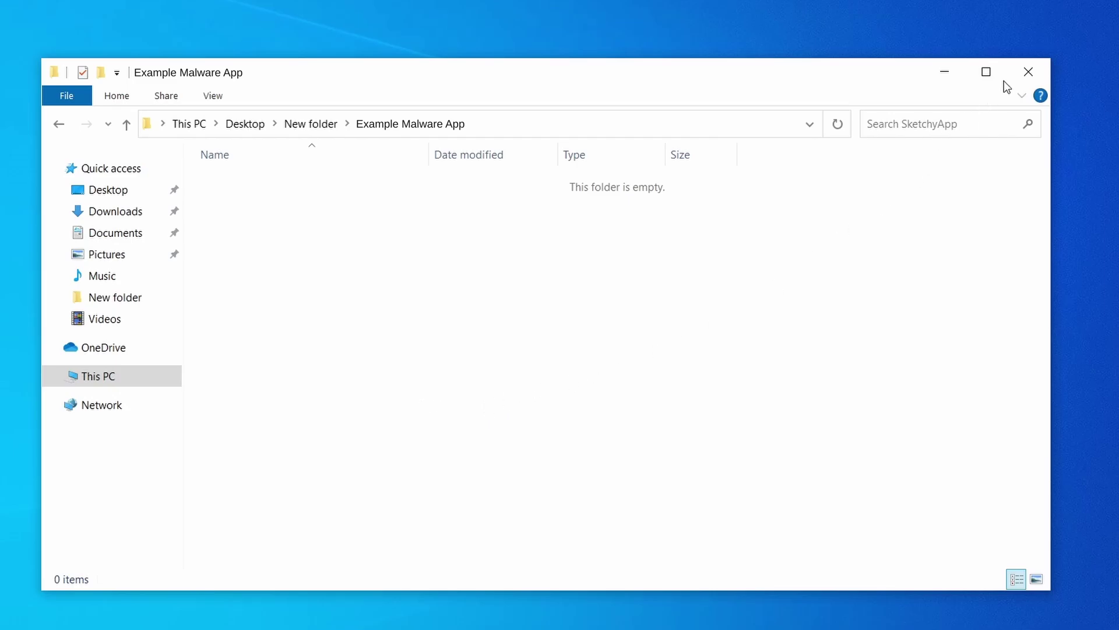
left_click(1028, 69)
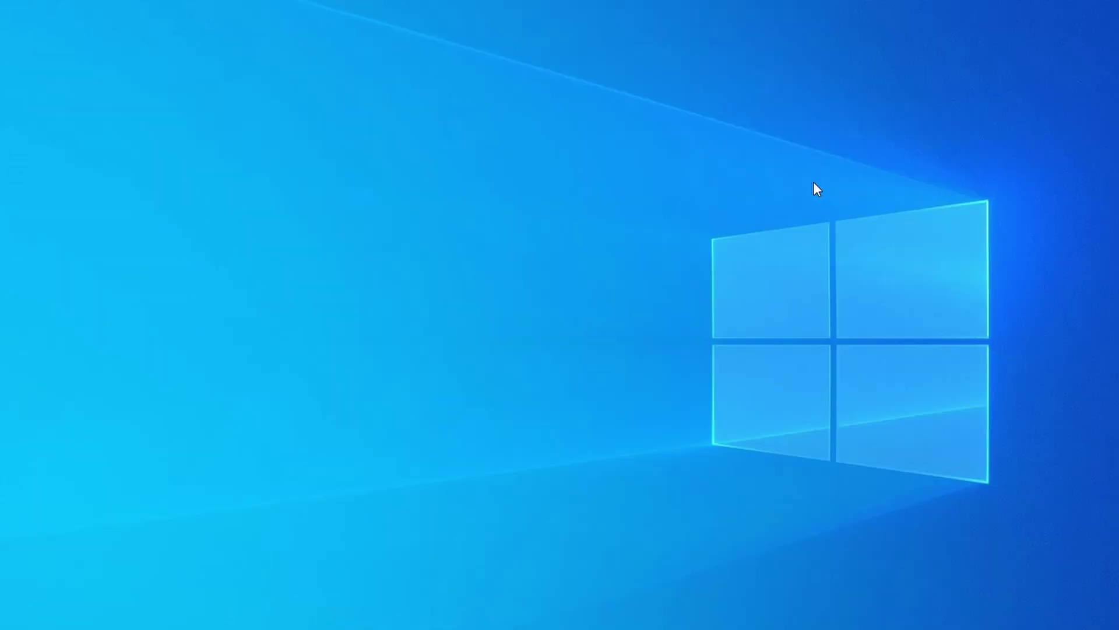
key("ctrl+shift+Escape")
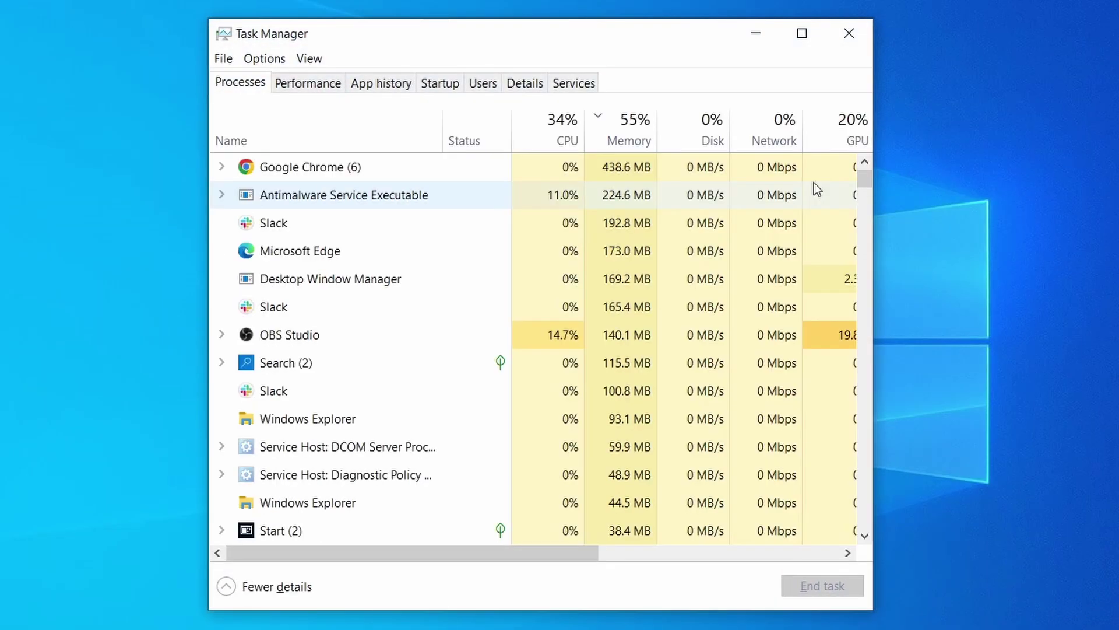
Sort processes by CPU and memory, then bring up the Example Malware App process's actions.
left_click(541, 137)
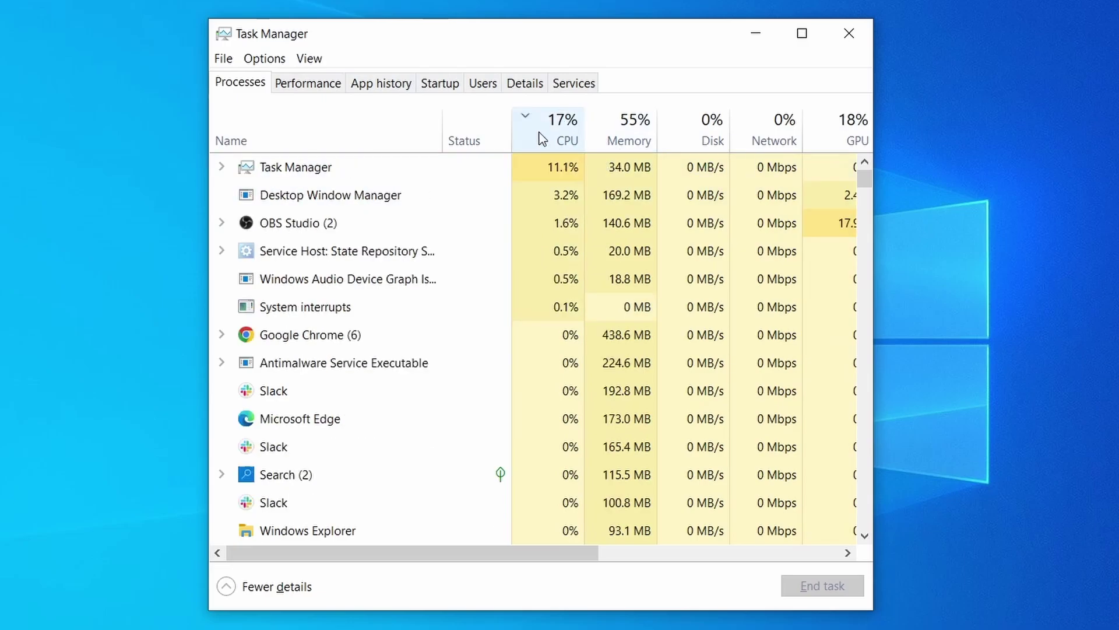
left_click(635, 127)
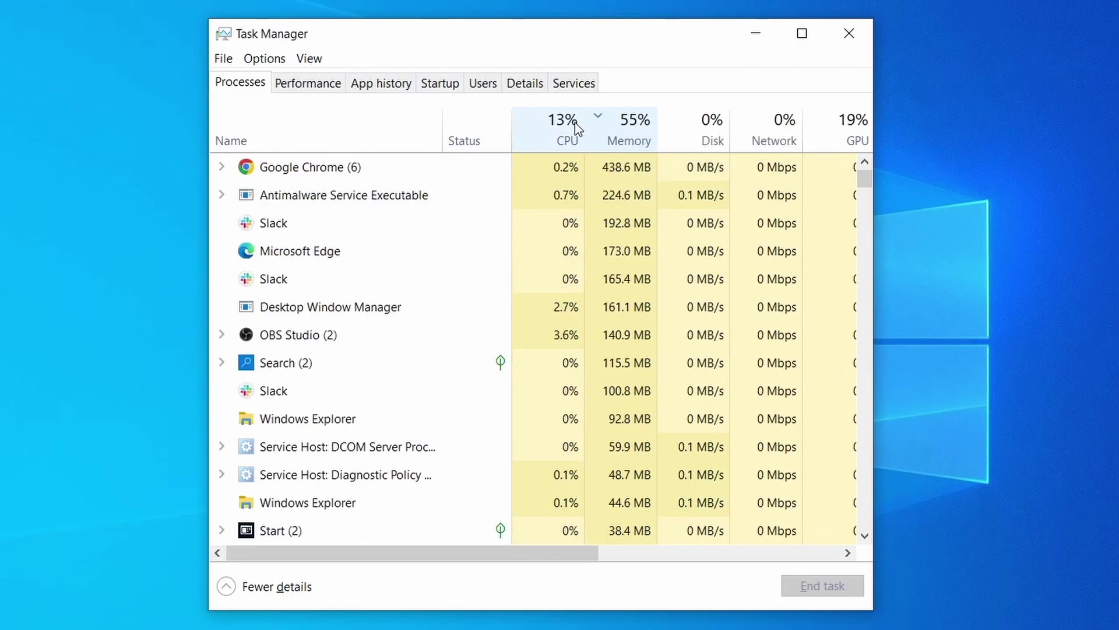
scroll(486, 392, "down", 2)
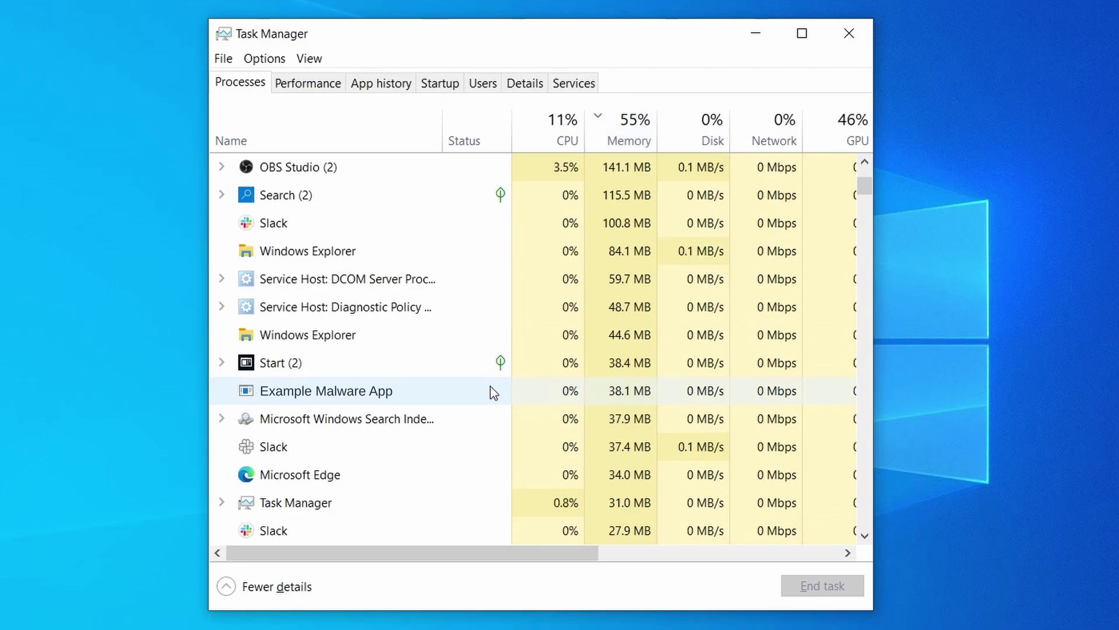
right_click(494, 393)
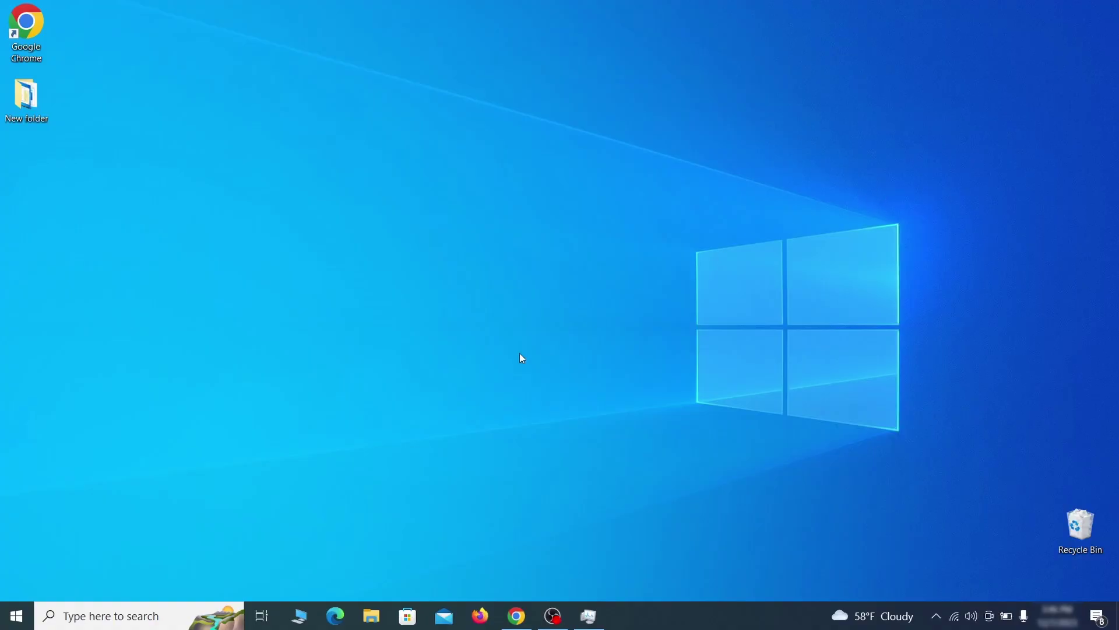
Open the Wi-Fi connection's Internet Protocol Version 4 (TCP/IPv4) properties from Network Connections.
key("super")
type("view network connections")
key("Return")
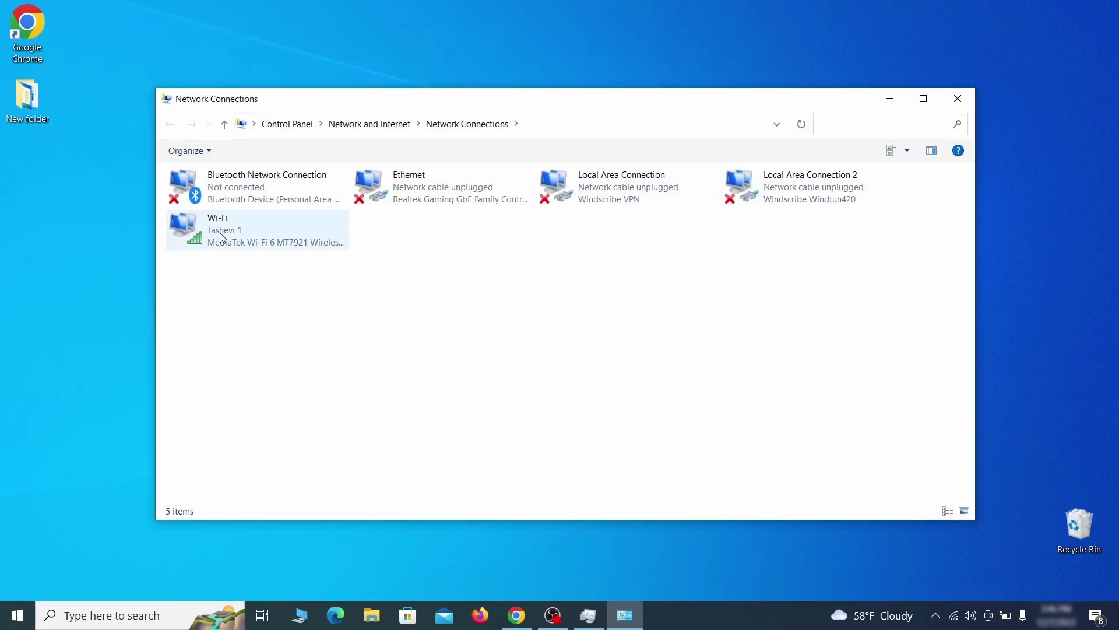
left_click(201, 224)
right_click(239, 241)
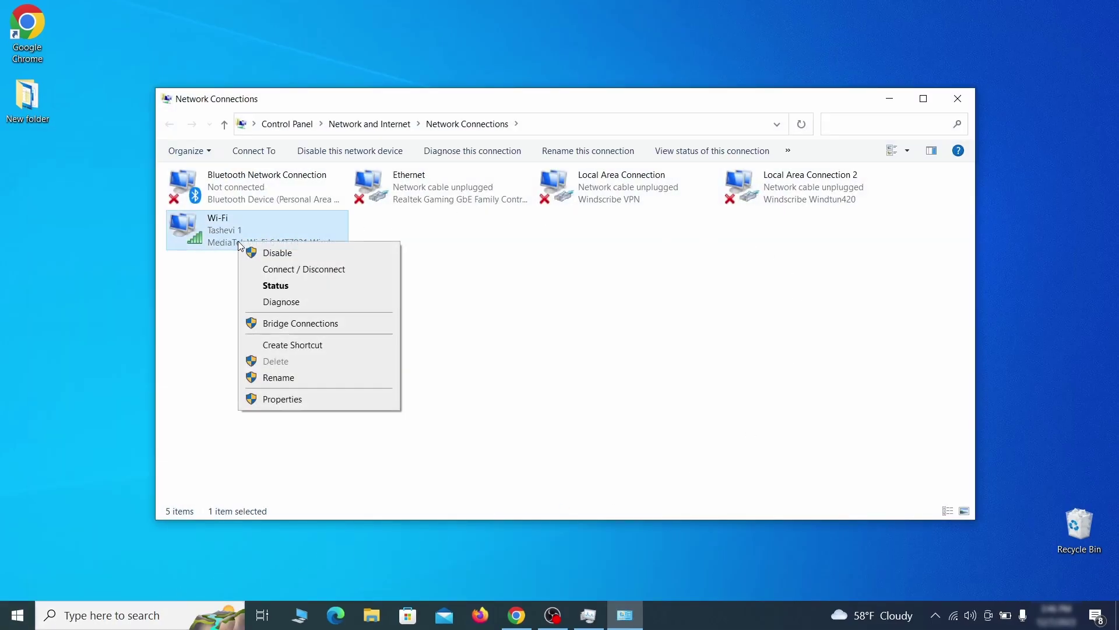
left_click(283, 399)
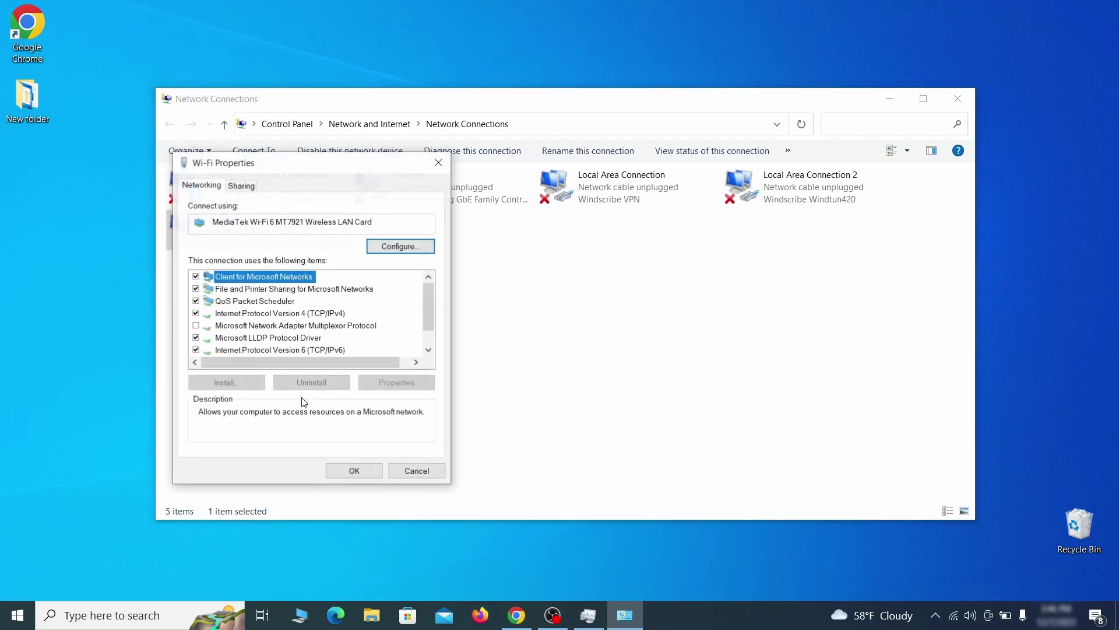
left_click(292, 315)
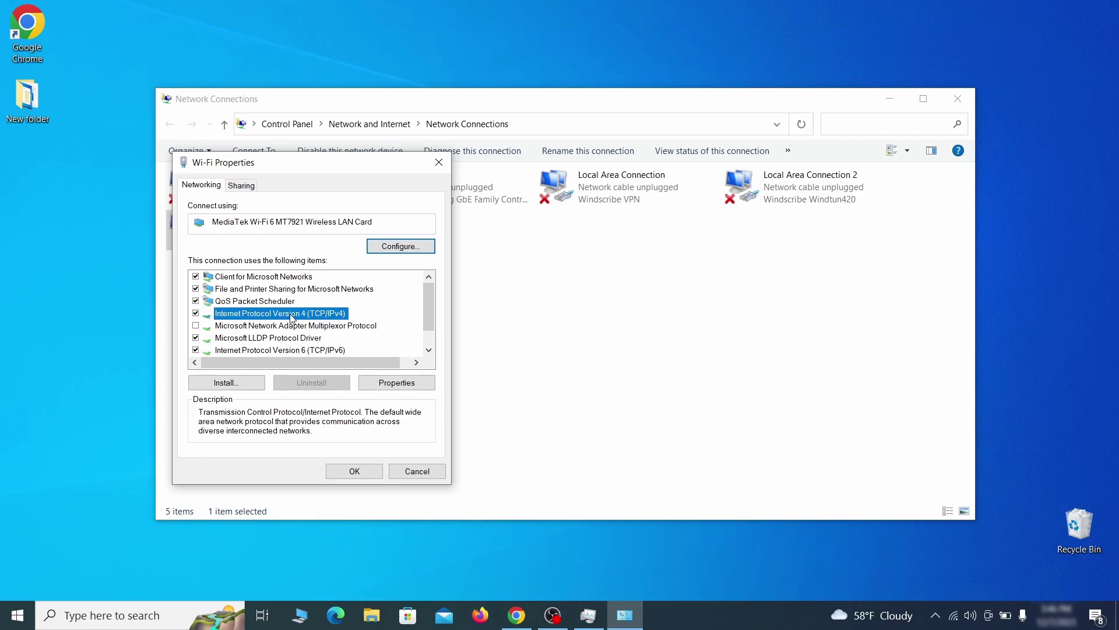
left_click(399, 383)
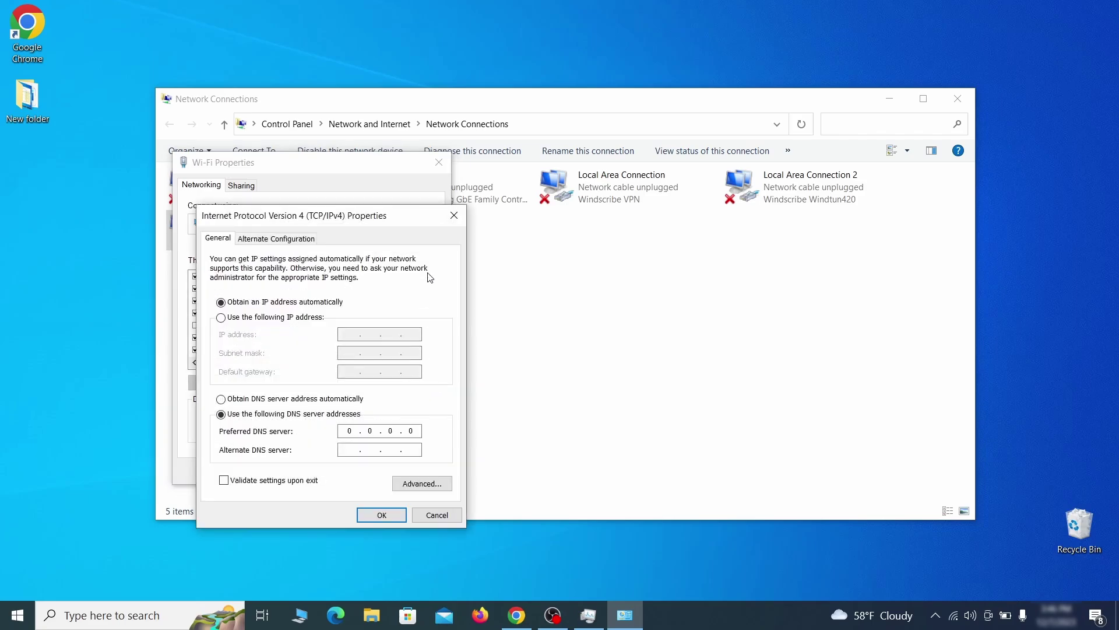
left_click_drag(399, 215, 566, 171)
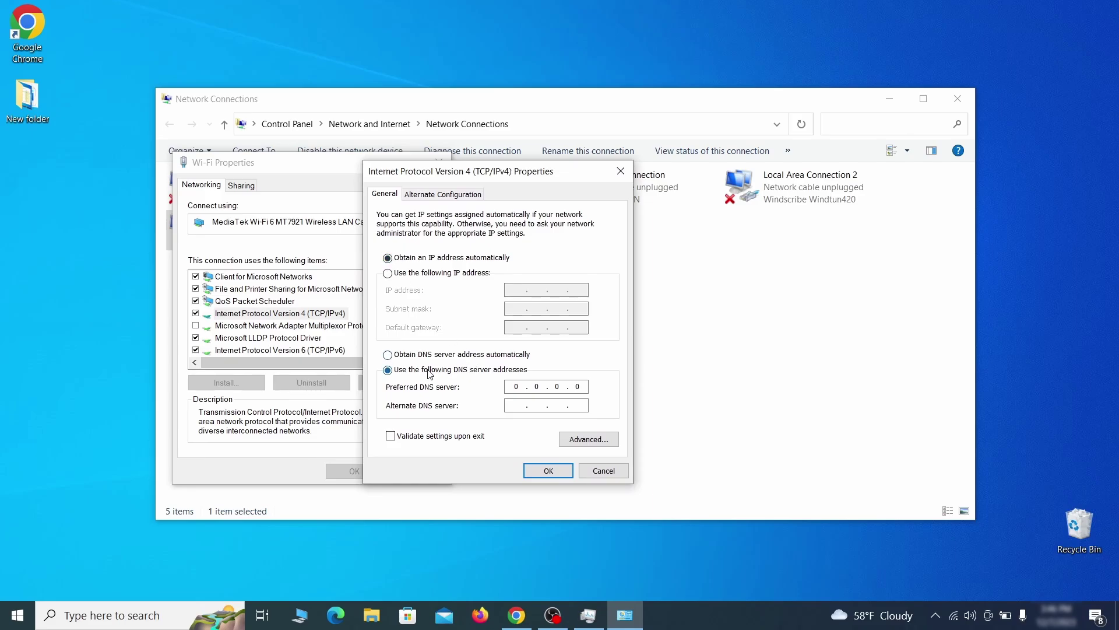
Remove the 0.0.0.0 DNS server in advanced TCP/IP settings, confirm, and close the network windows.
left_click(605, 447)
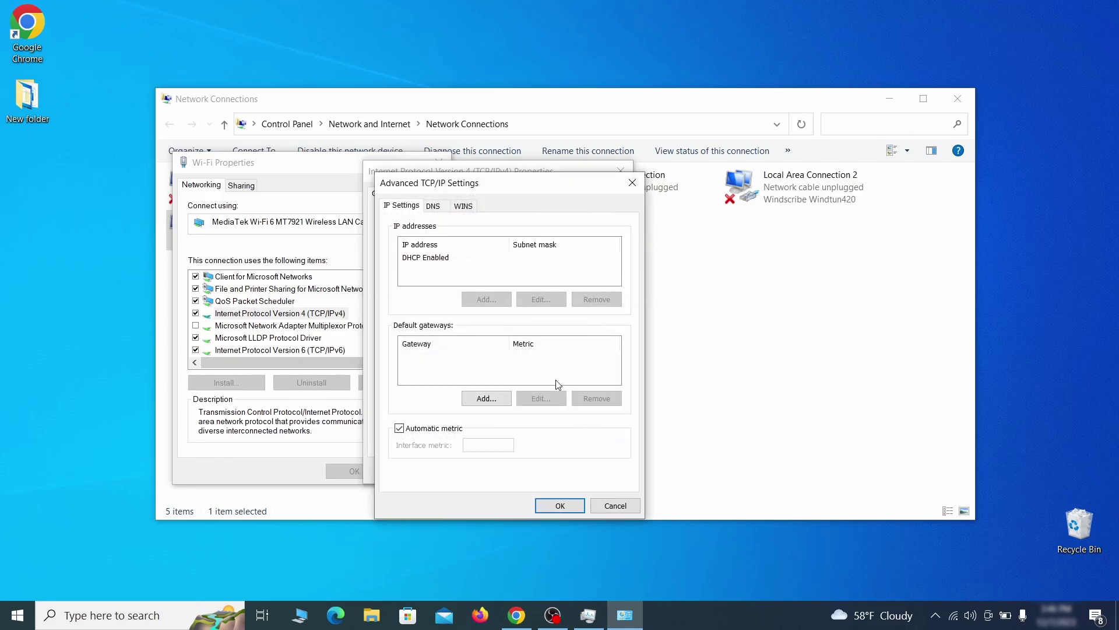
left_click(435, 207)
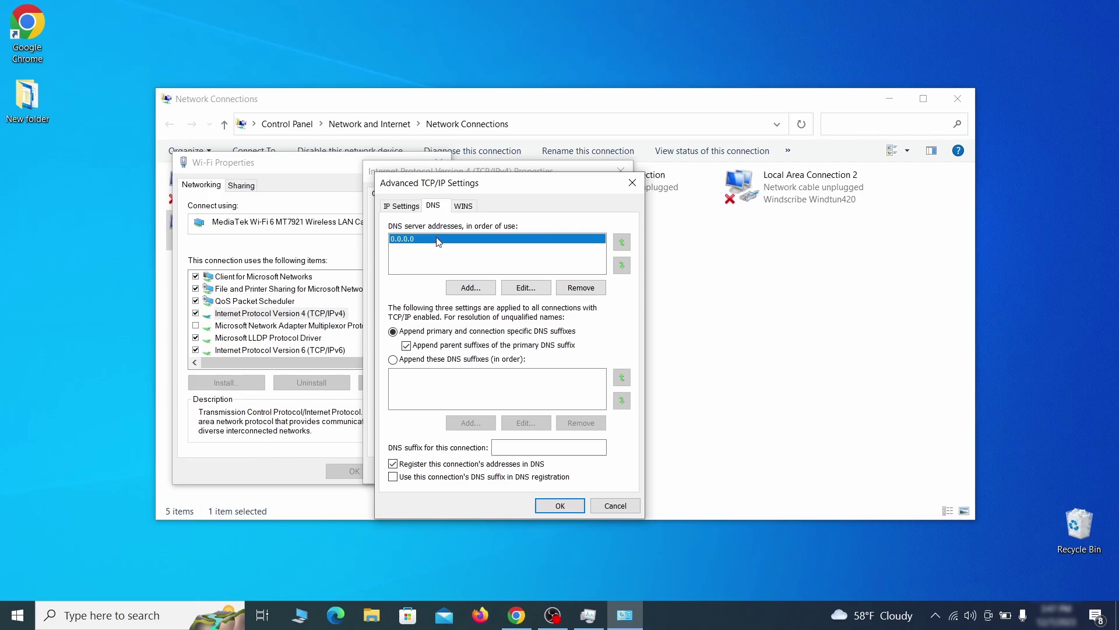
left_click(593, 289)
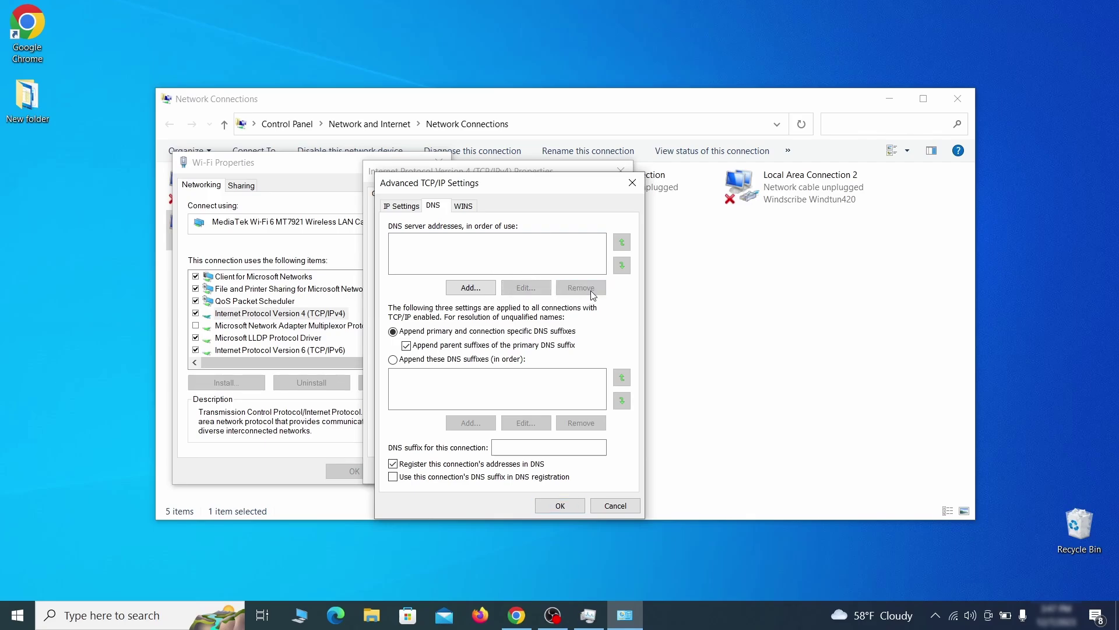
left_click(570, 509)
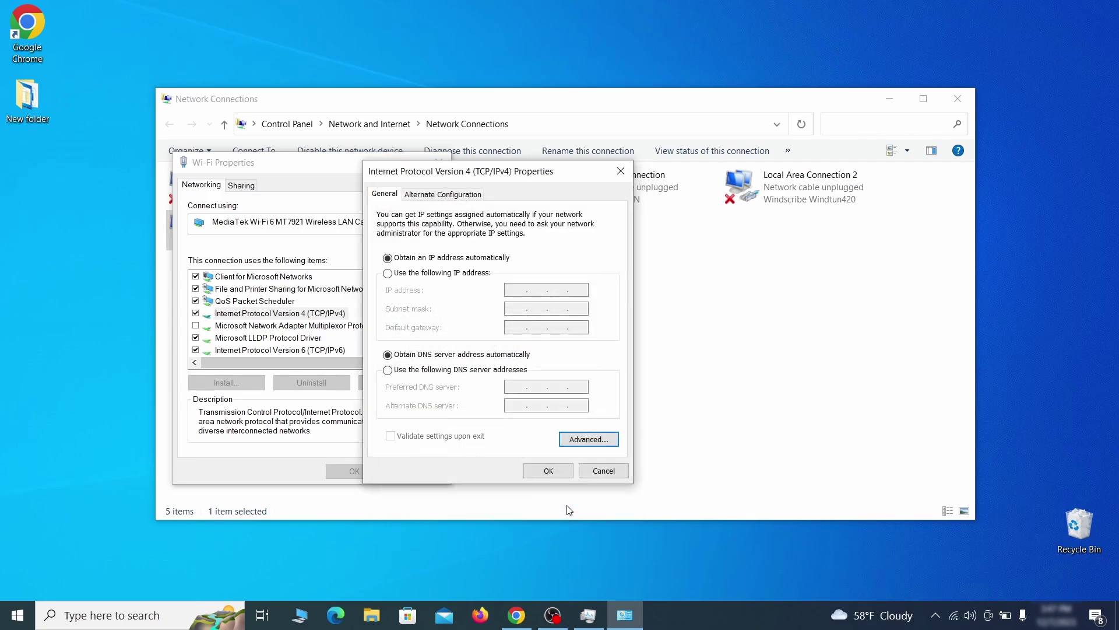
left_click(548, 471)
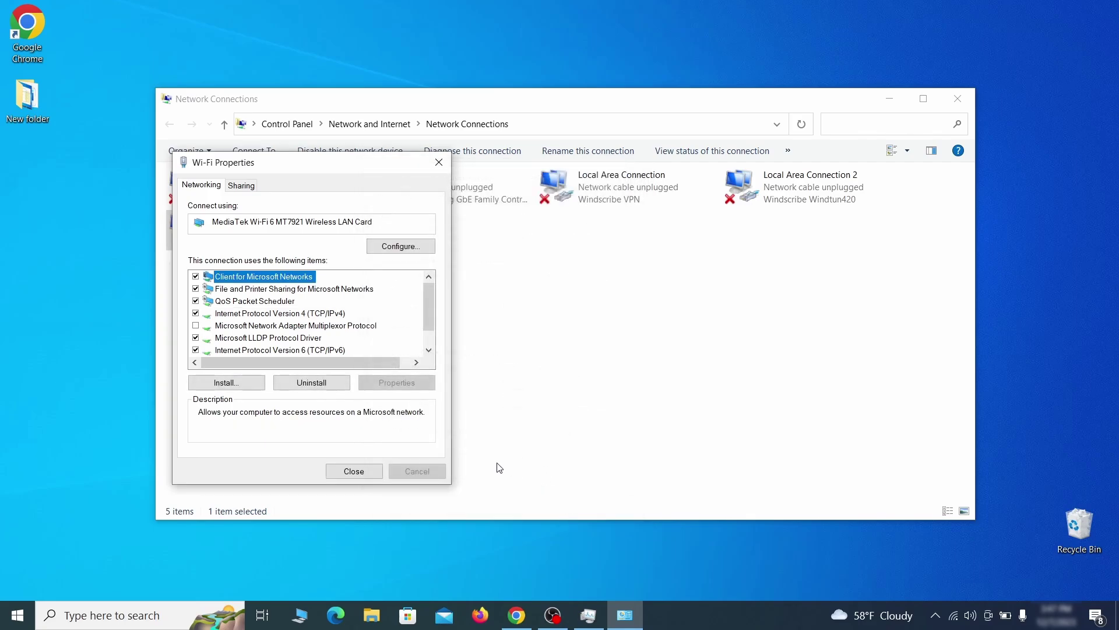
left_click(354, 471)
Find the hosts file by its pasted path and open it in Notepad.
key("alt+F4")
key("super")
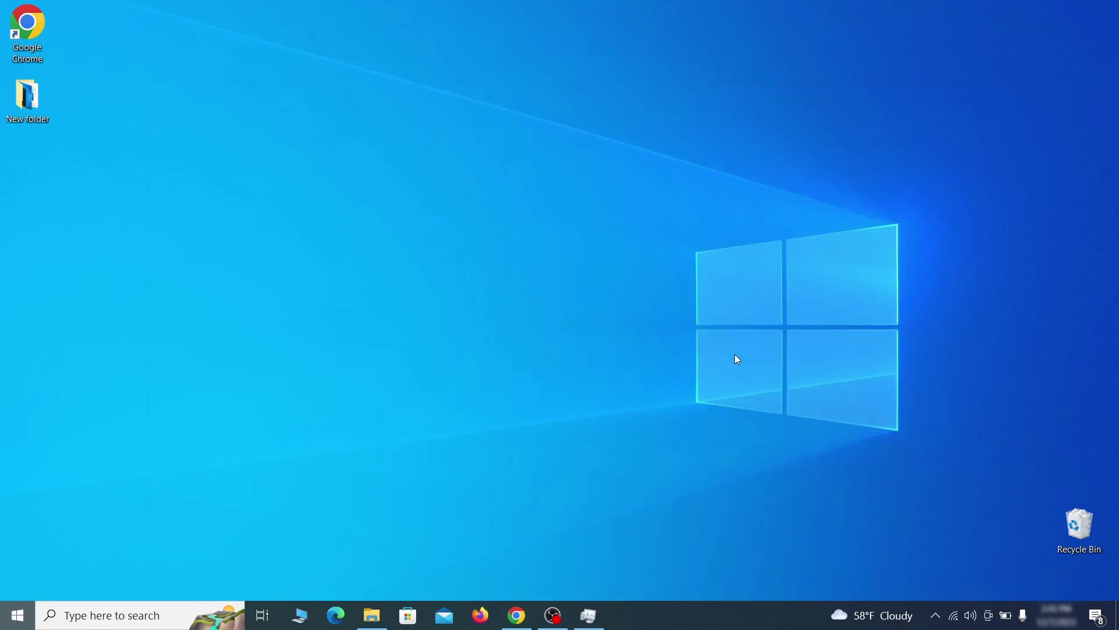
type("C:\\Windows\\System32\\drivers\\etc\\hosts")
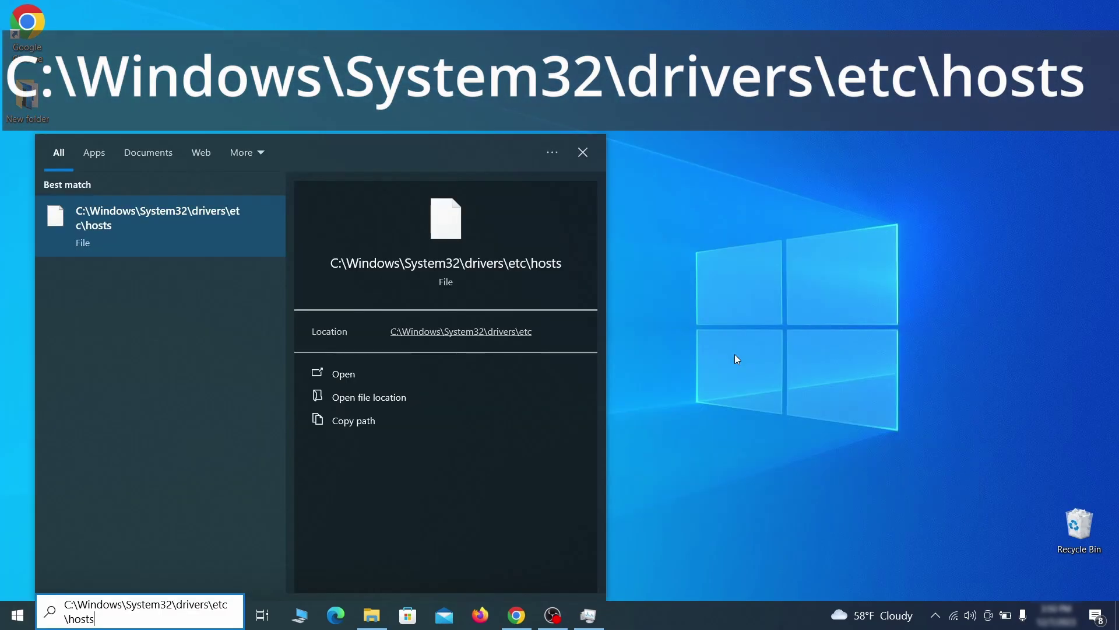
key("Return")
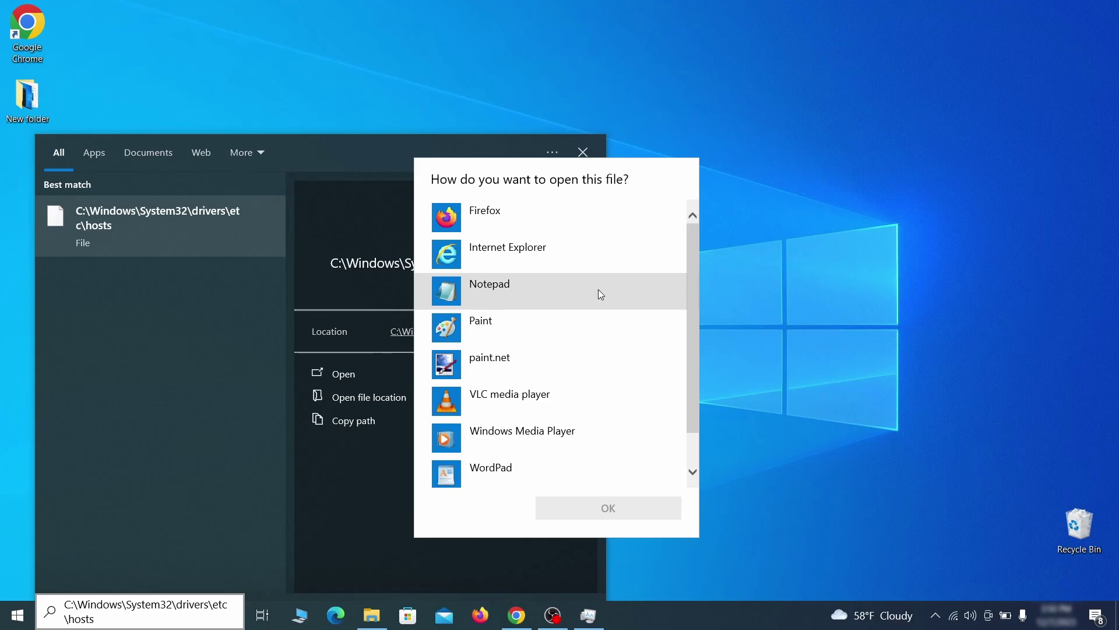
double_click(598, 289)
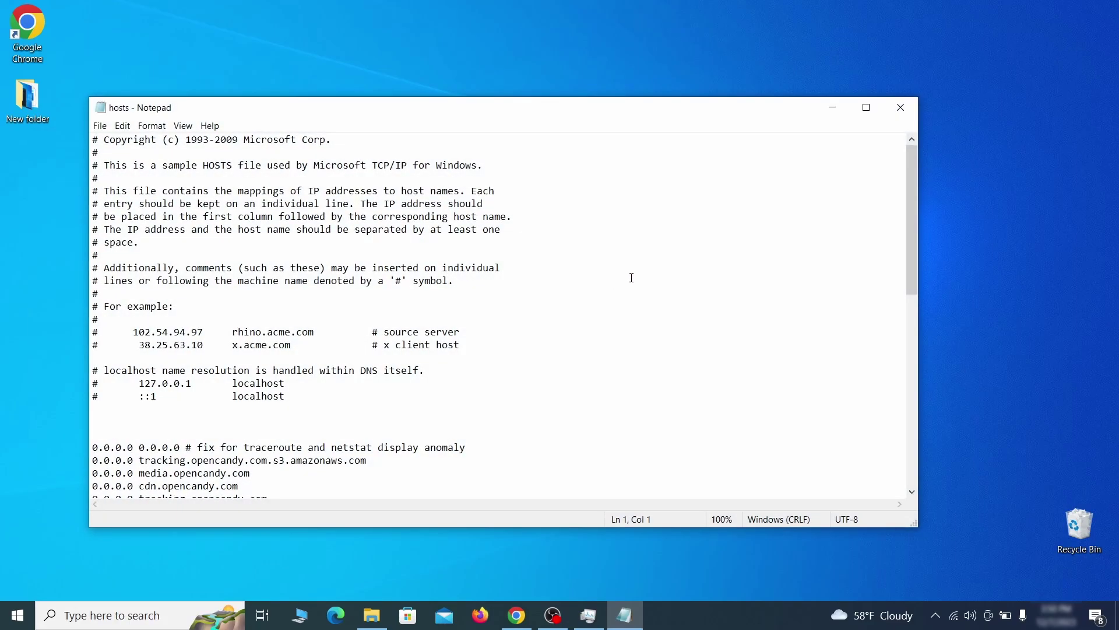
Delete all 0.0.0.0 blocking lines below localhost and save the hosts file.
scroll(632, 278, "down", 3)
left_click(101, 335)
double_click(94, 333)
left_click(102, 315)
left_click_drag(96, 314, 284, 469)
scroll(320, 384, "down", 8)
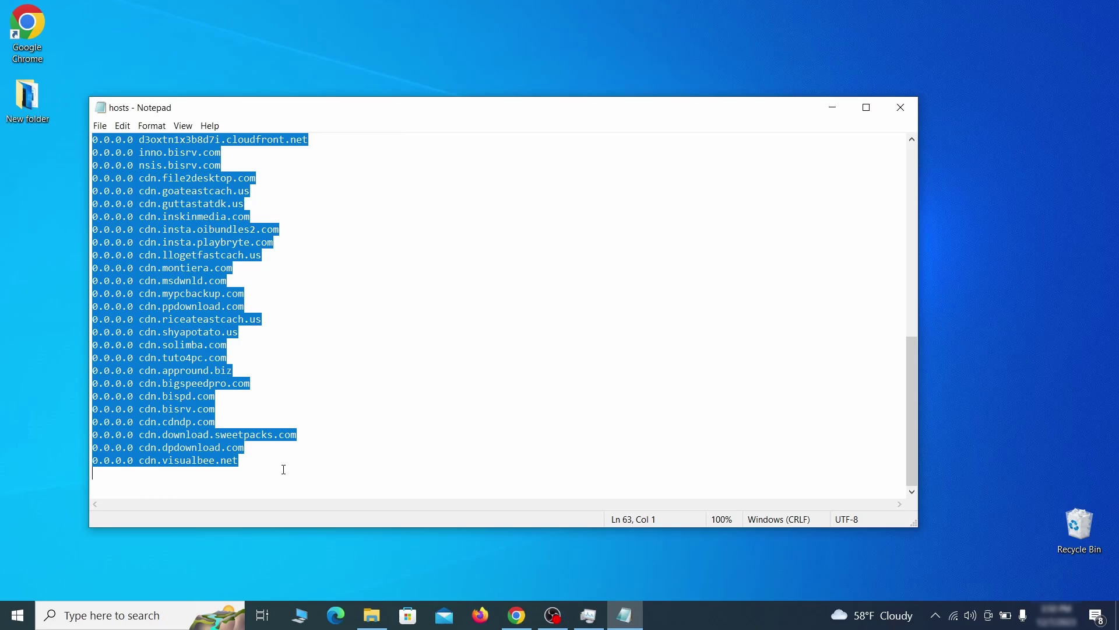
key("Delete")
left_click(99, 126)
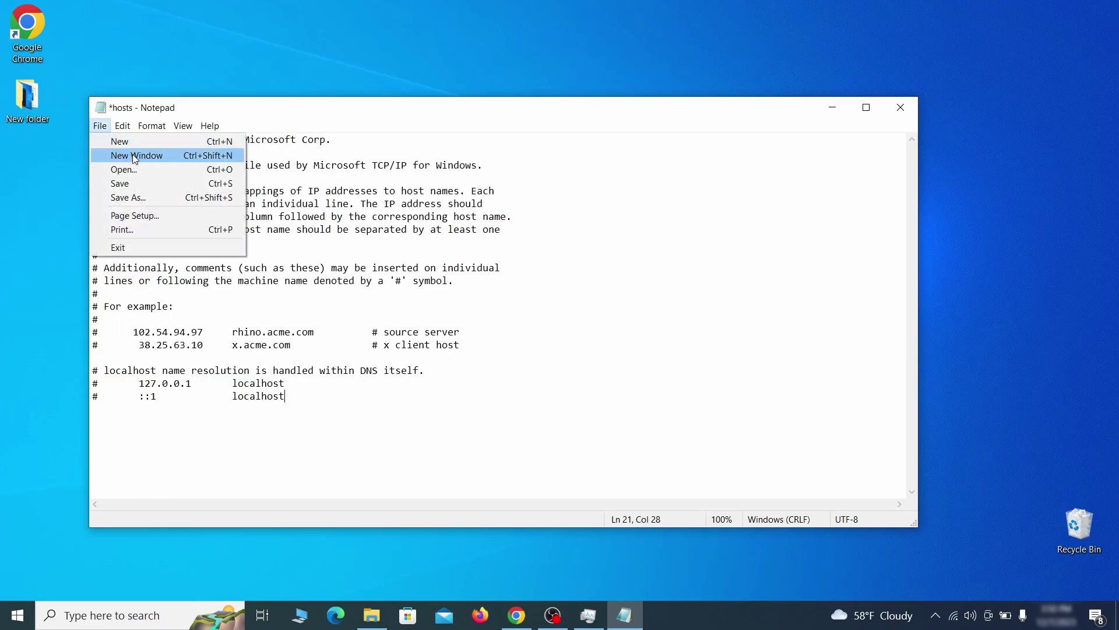
left_click(144, 182)
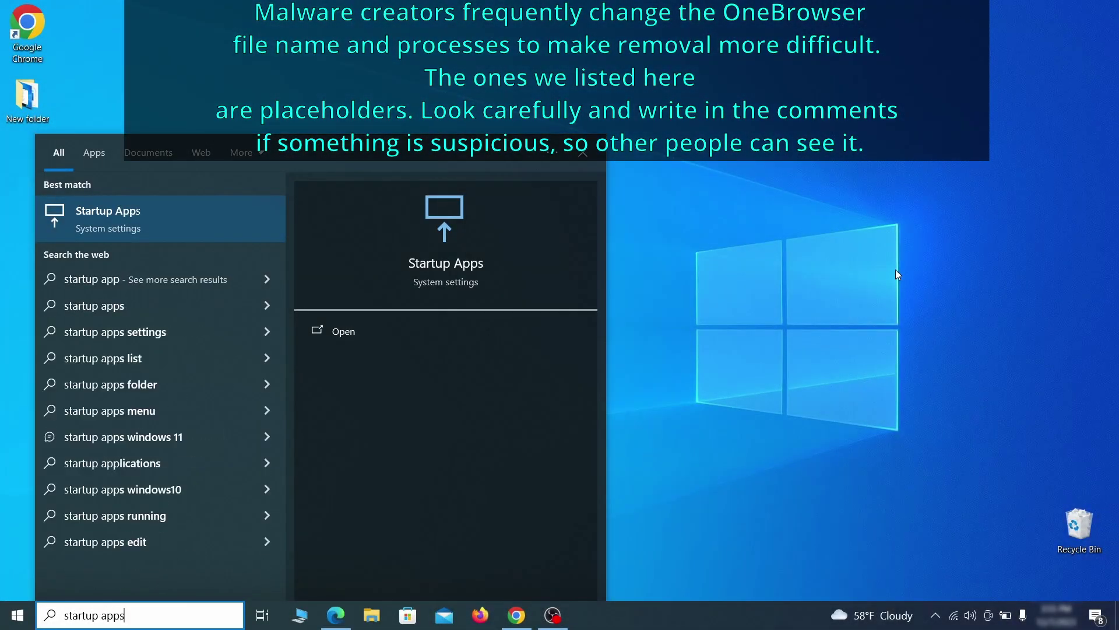
Open Startup Apps settings and switch Example Malware App to Off.
key("Return")
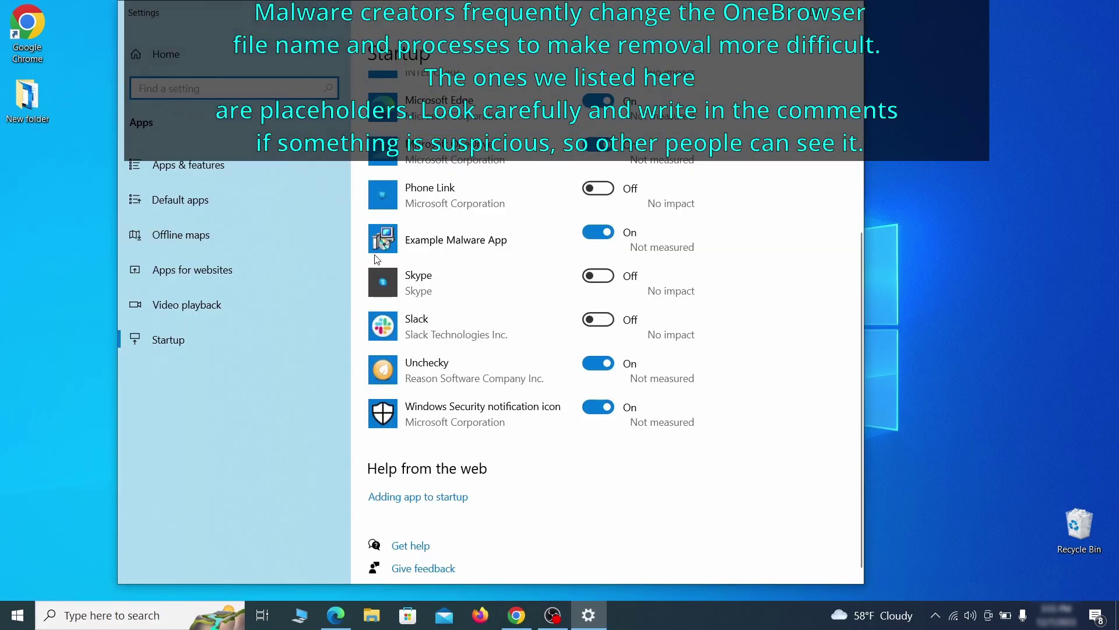
left_click(601, 240)
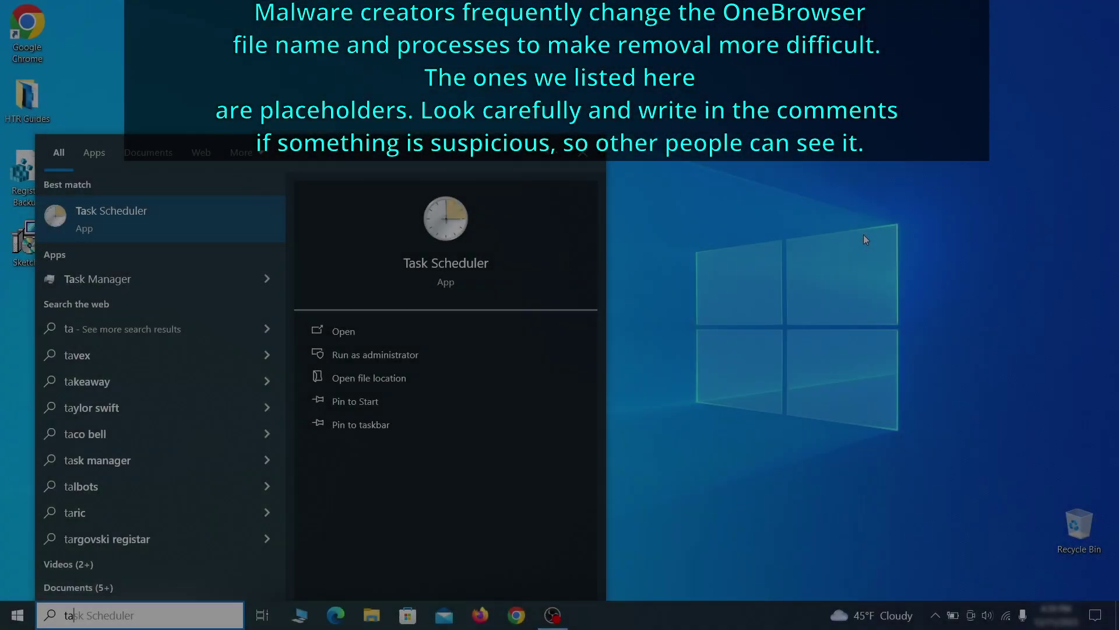
In Task Scheduler, check the Example Malware App task's daily trigger and the program it starts.
type("sk schedu")
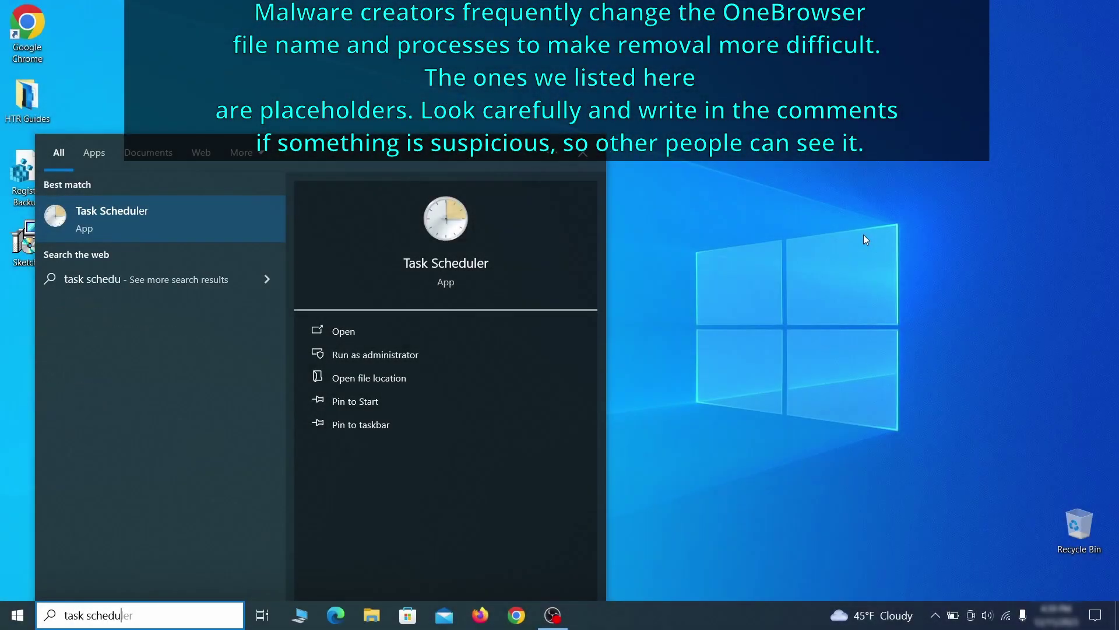
key("Return")
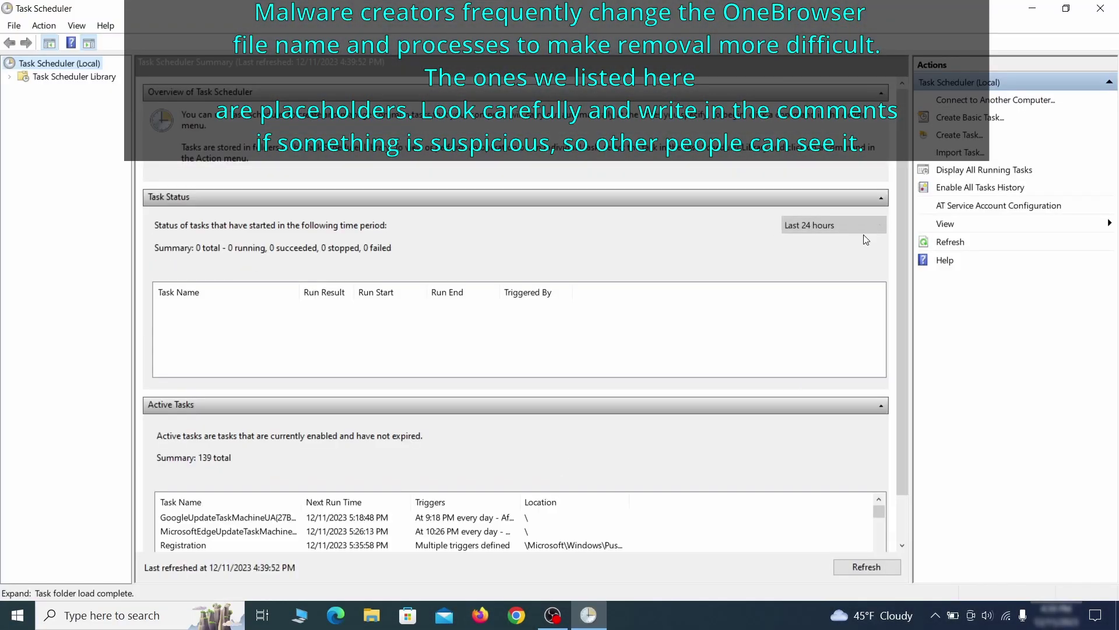
left_click(97, 77)
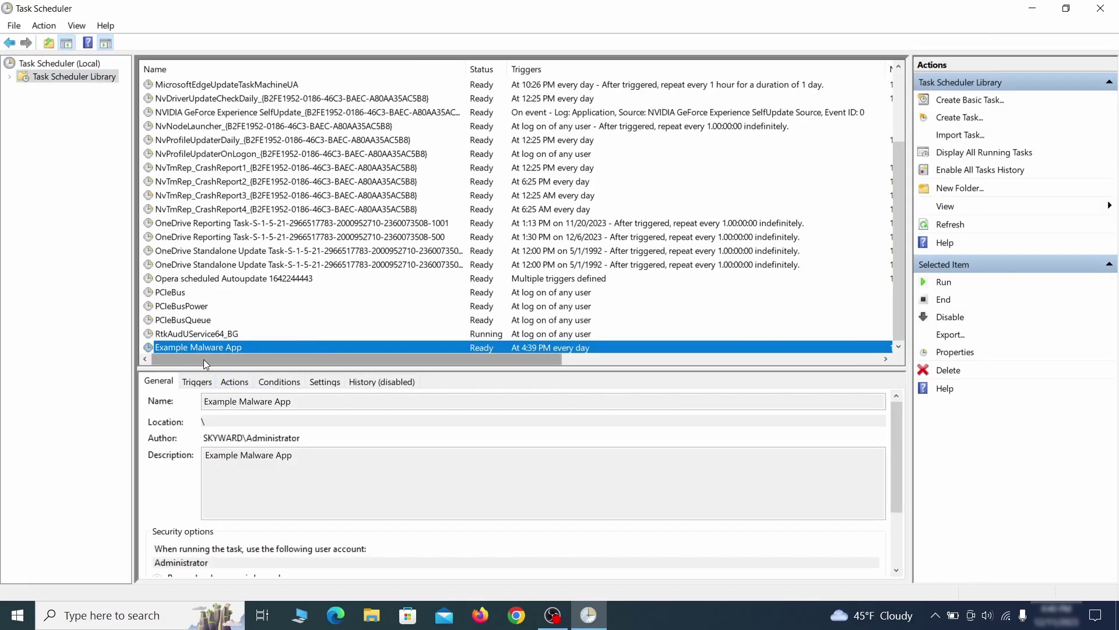
right_click(324, 350)
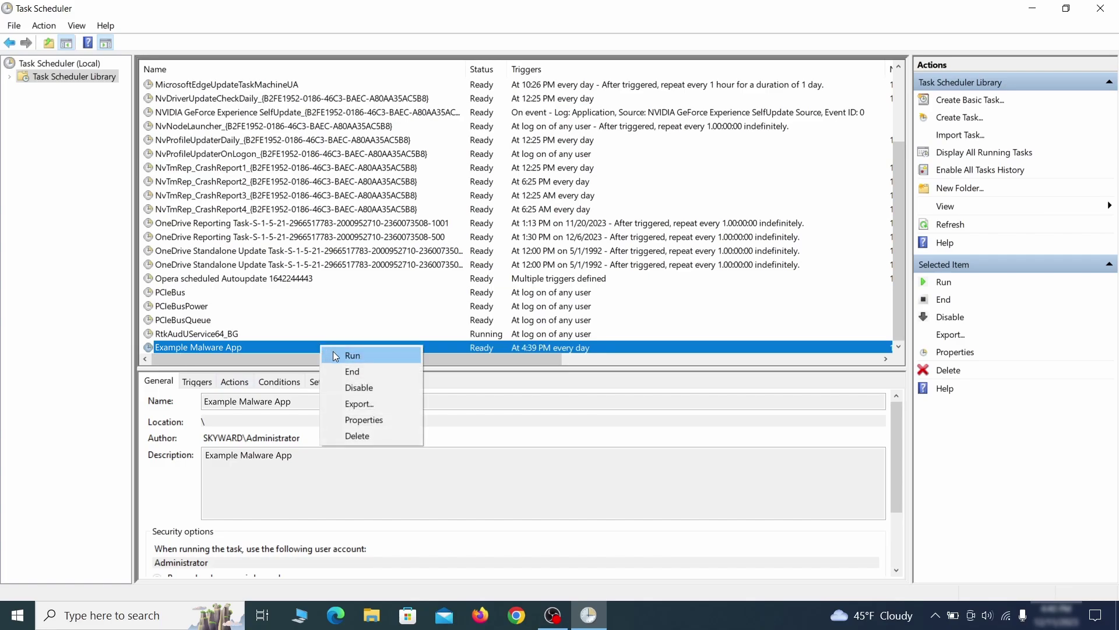
left_click(367, 421)
left_click(129, 97)
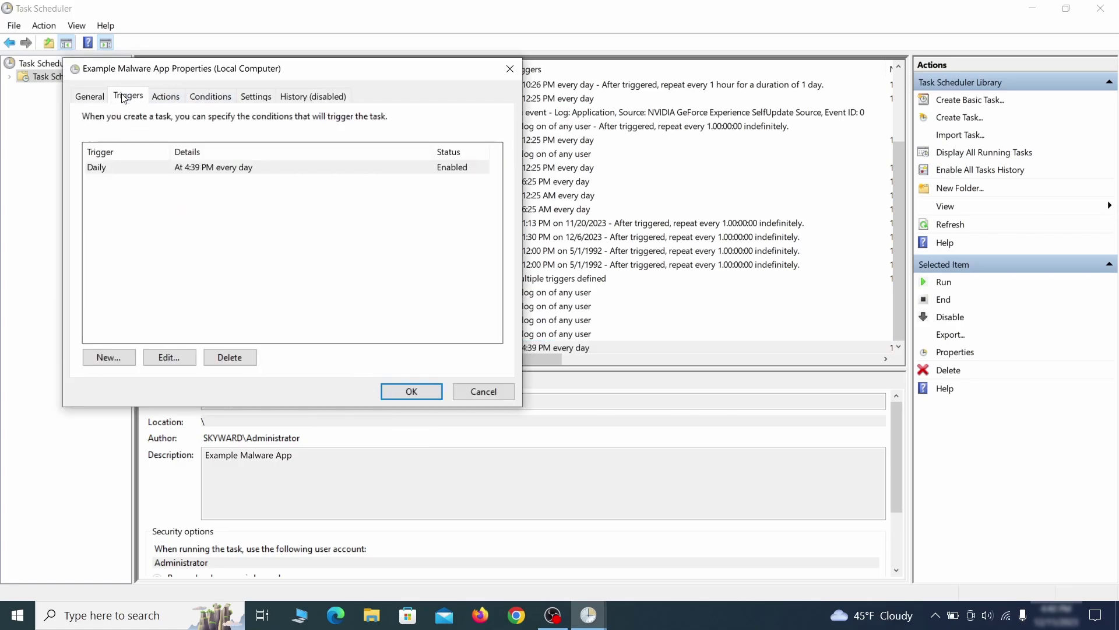
left_click(172, 97)
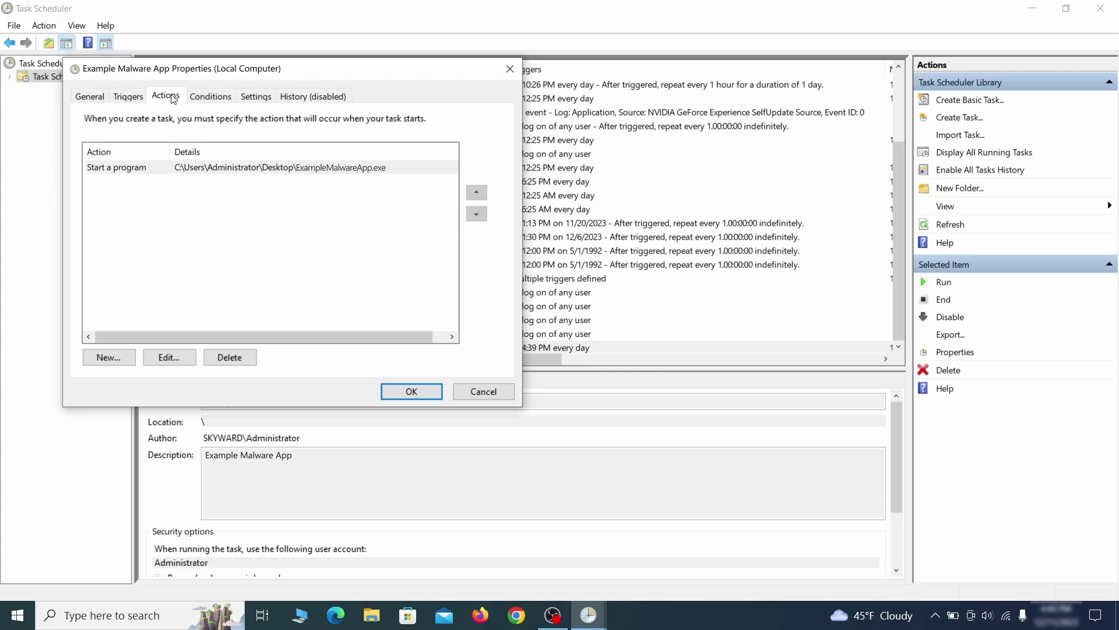
Close the task properties and delete the Example Malware App task.
key("Escape")
right_click(359, 346)
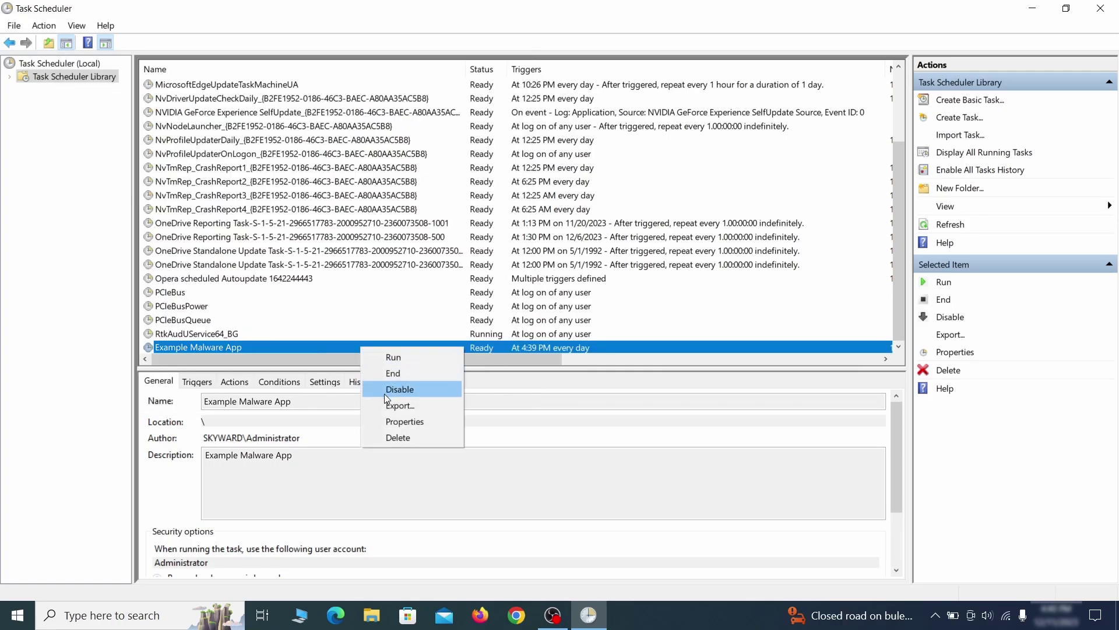
left_click(398, 437)
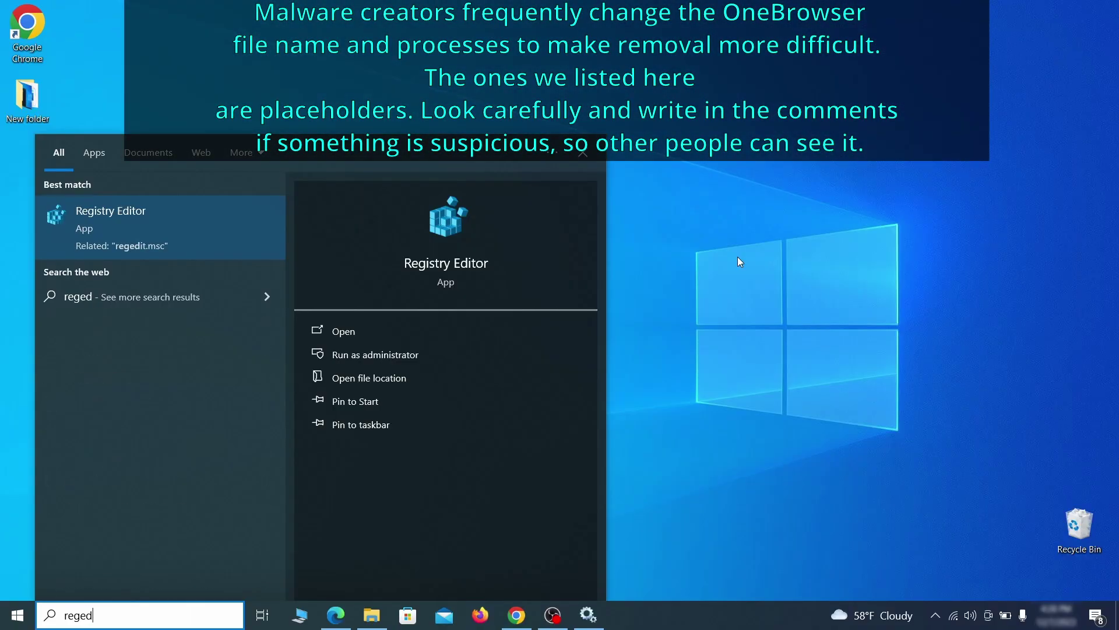
Launch Registry Editor as administrator and export a 'Registry Backup 1' file to the desktop.
type("it")
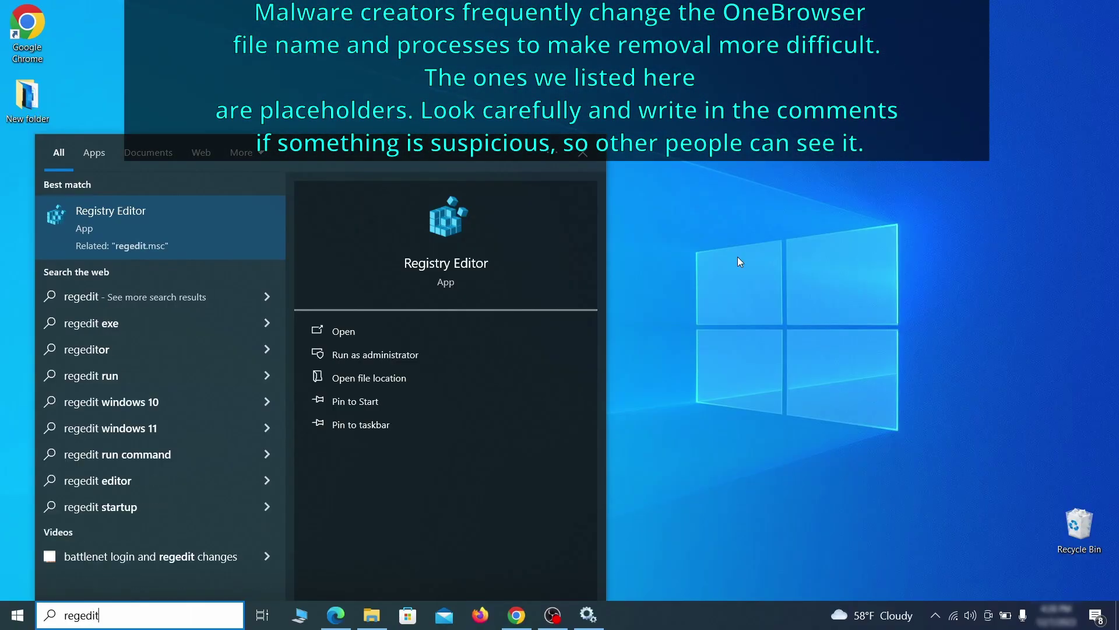
right_click(208, 217)
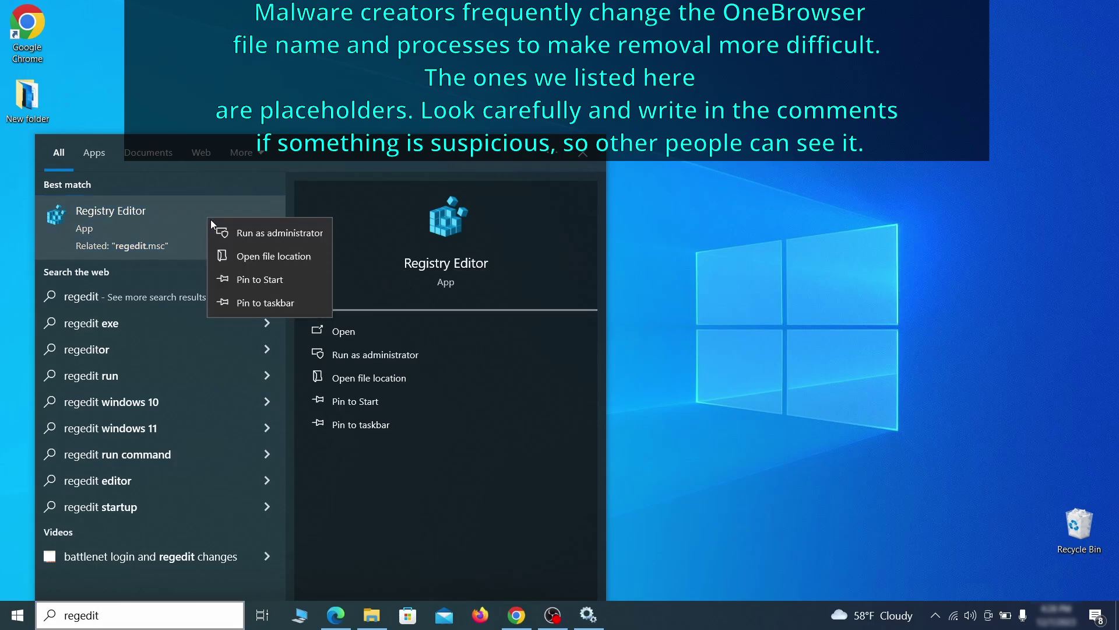
left_click(270, 233)
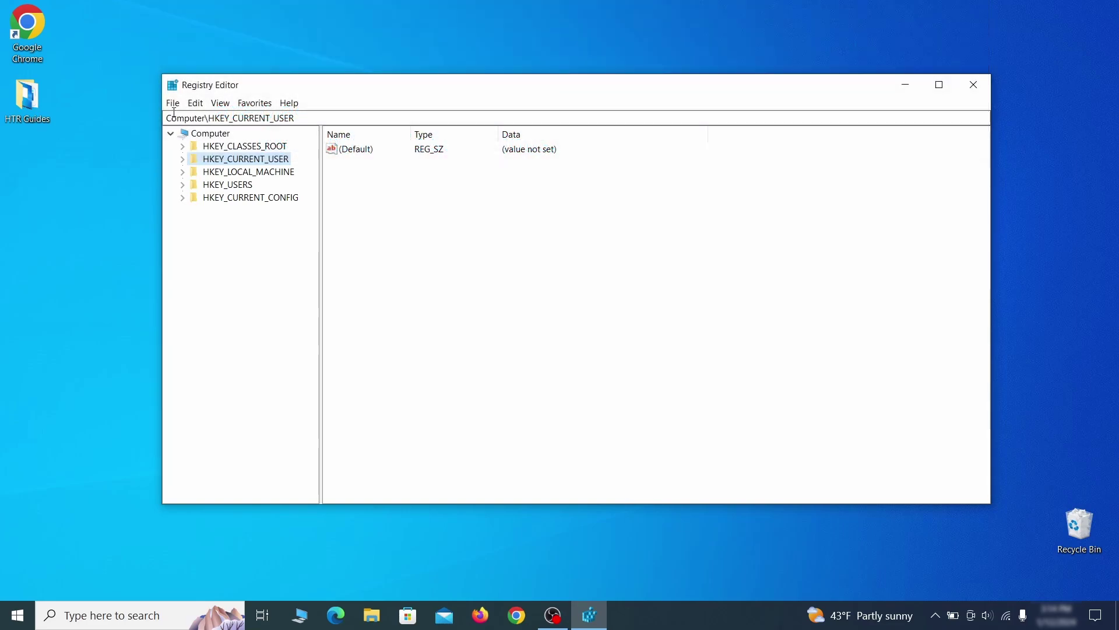
left_click(173, 104)
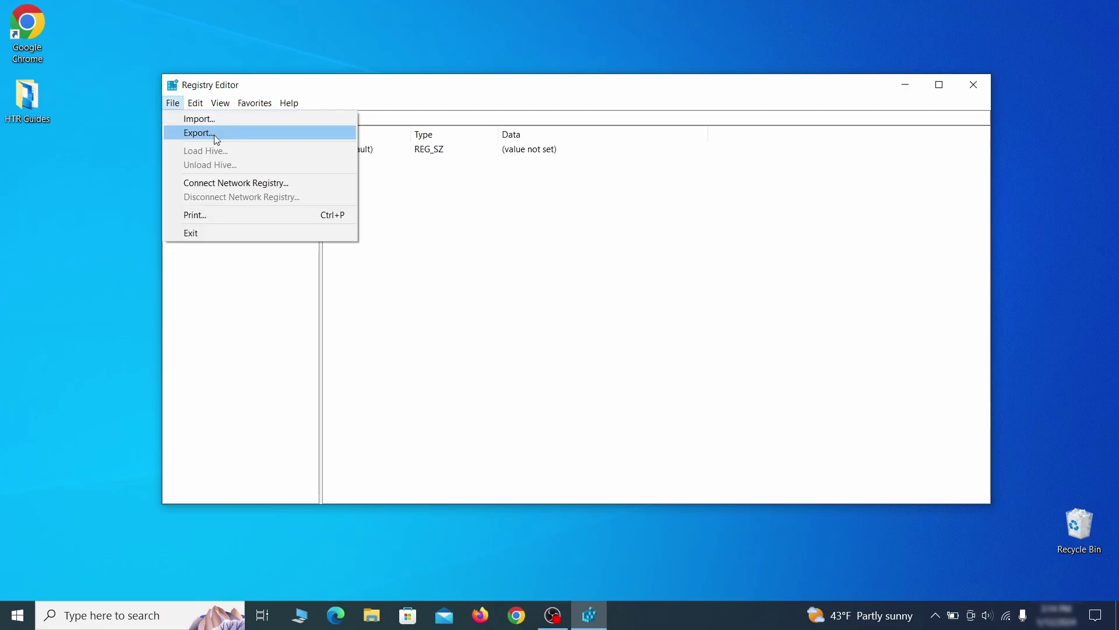
left_click(269, 133)
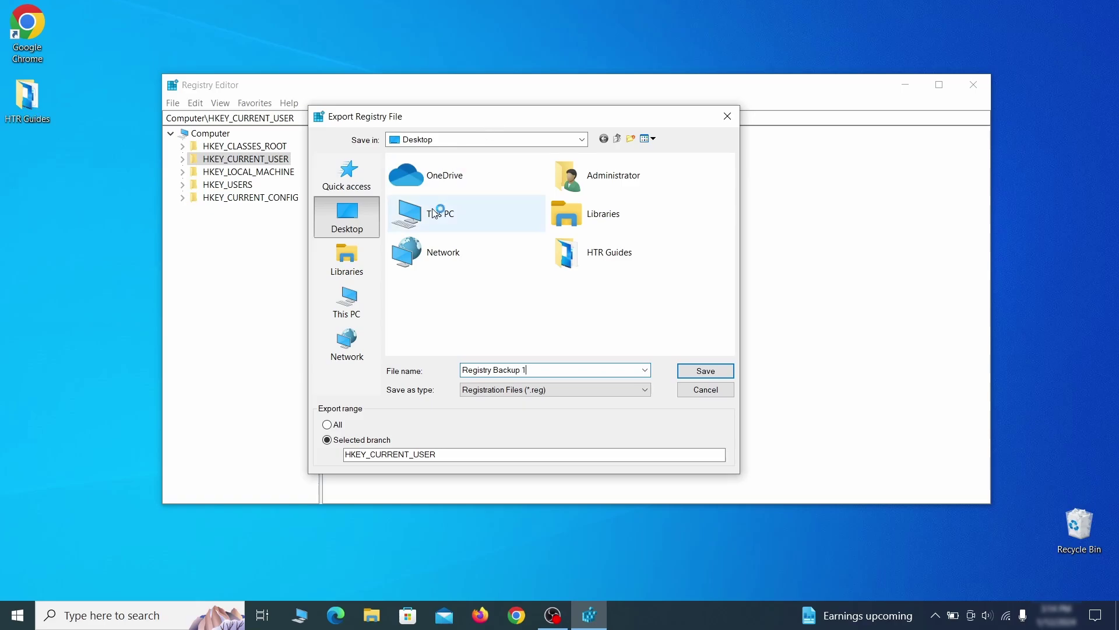
left_click(327, 425)
key("Return")
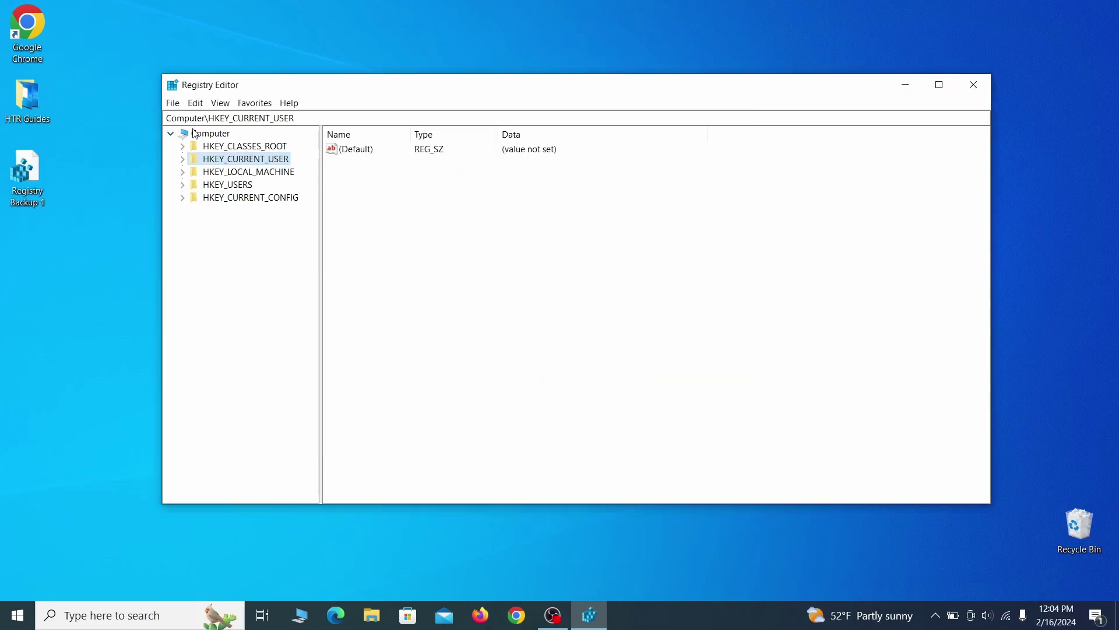
Choose to import a registry file and pick the Registry Backup 1 file.
left_click(173, 103)
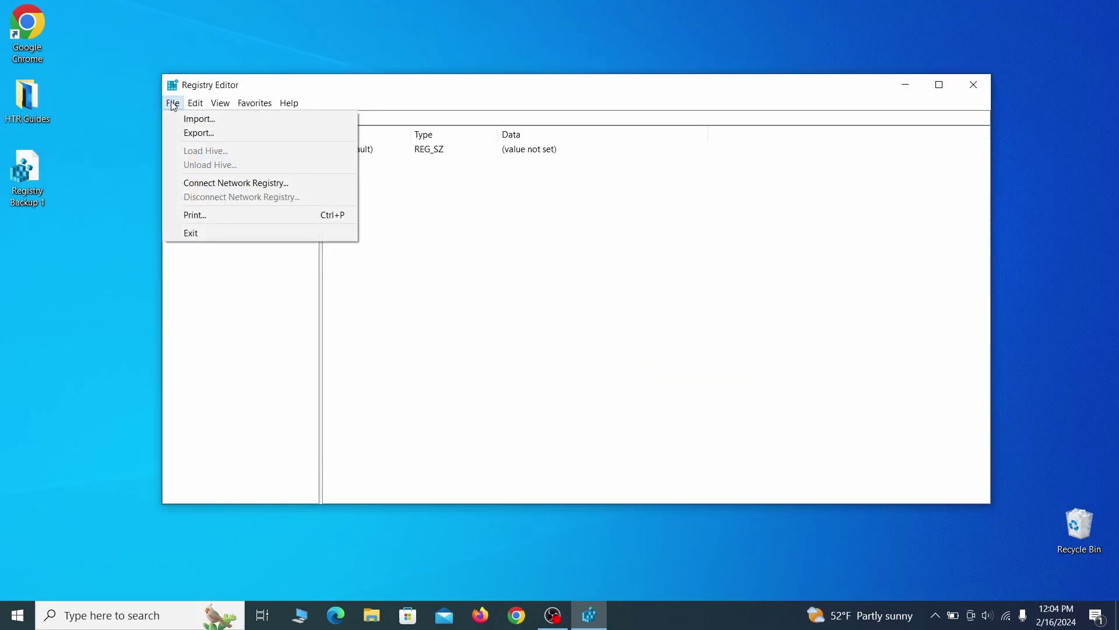
left_click(243, 122)
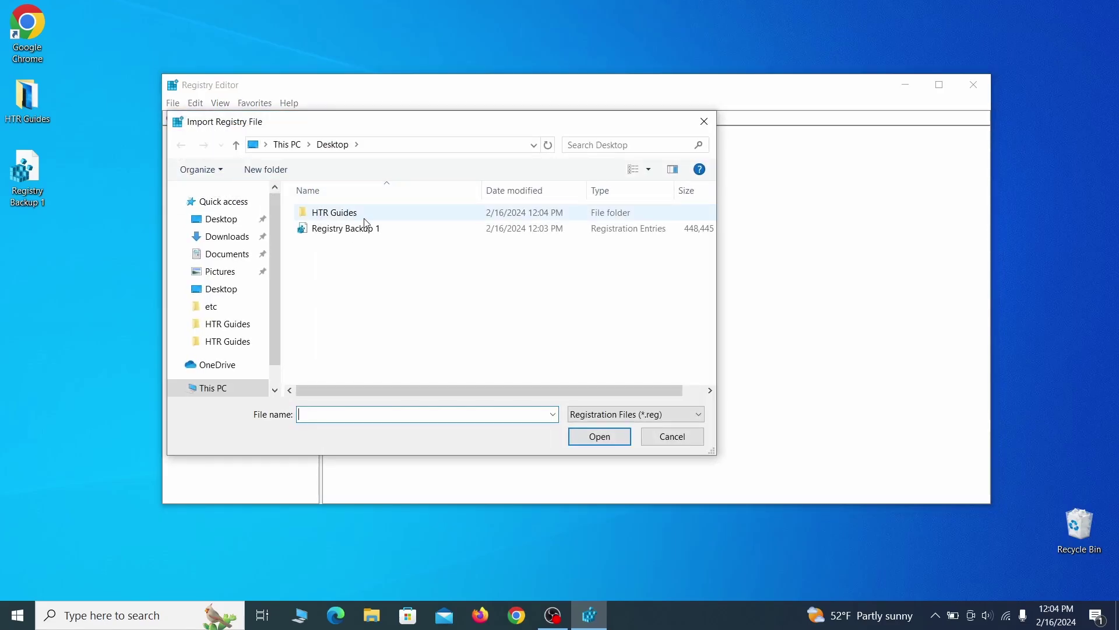
left_click(389, 233)
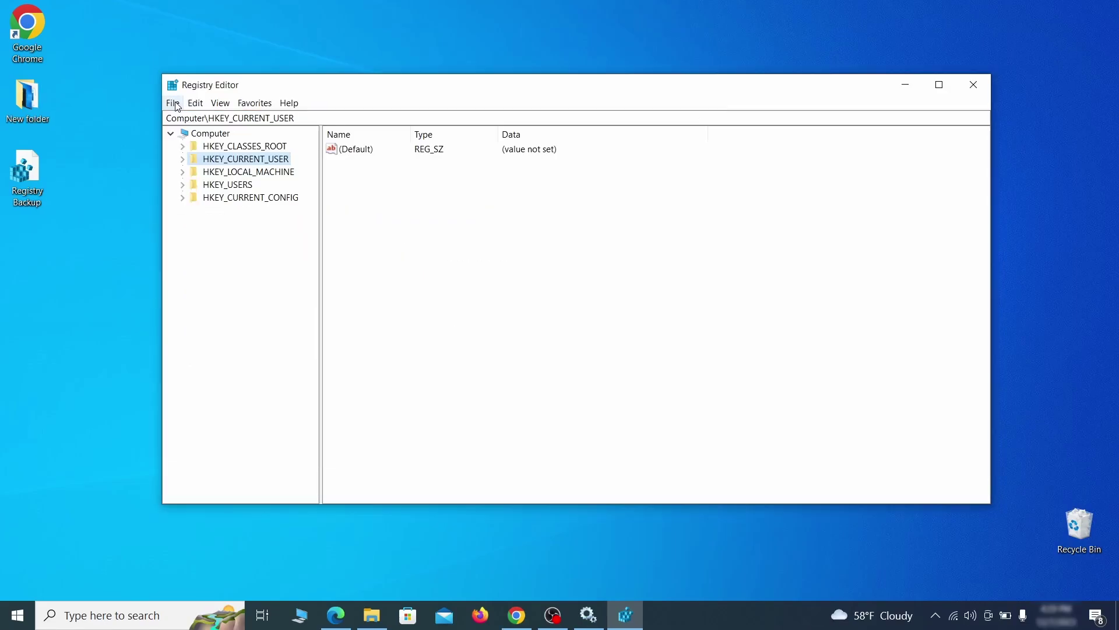
left_click(176, 105)
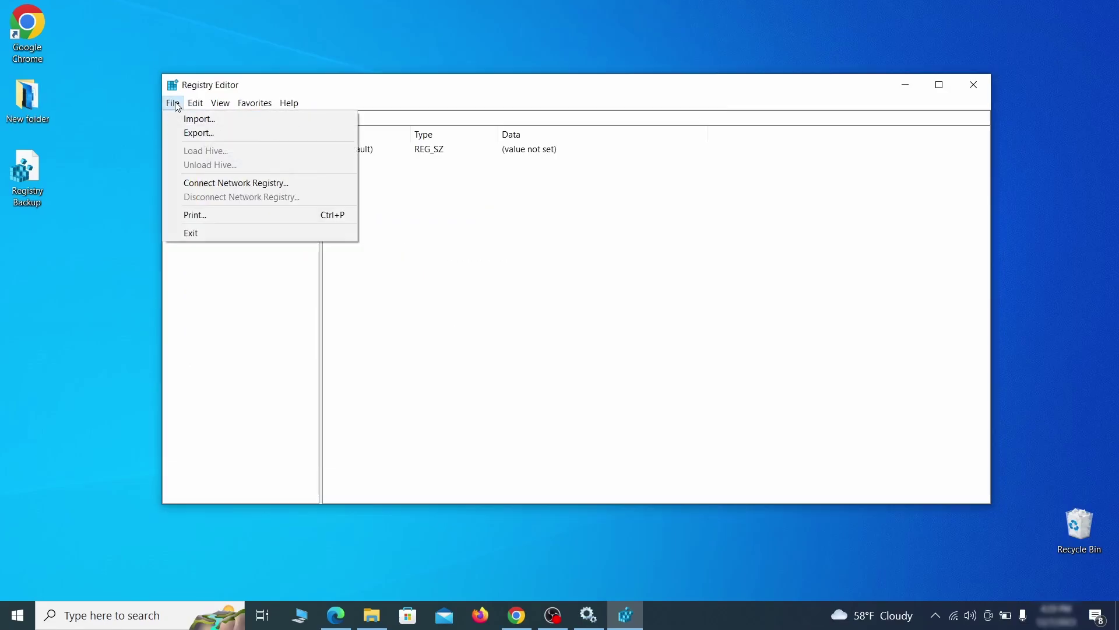
mouse_move(199, 106)
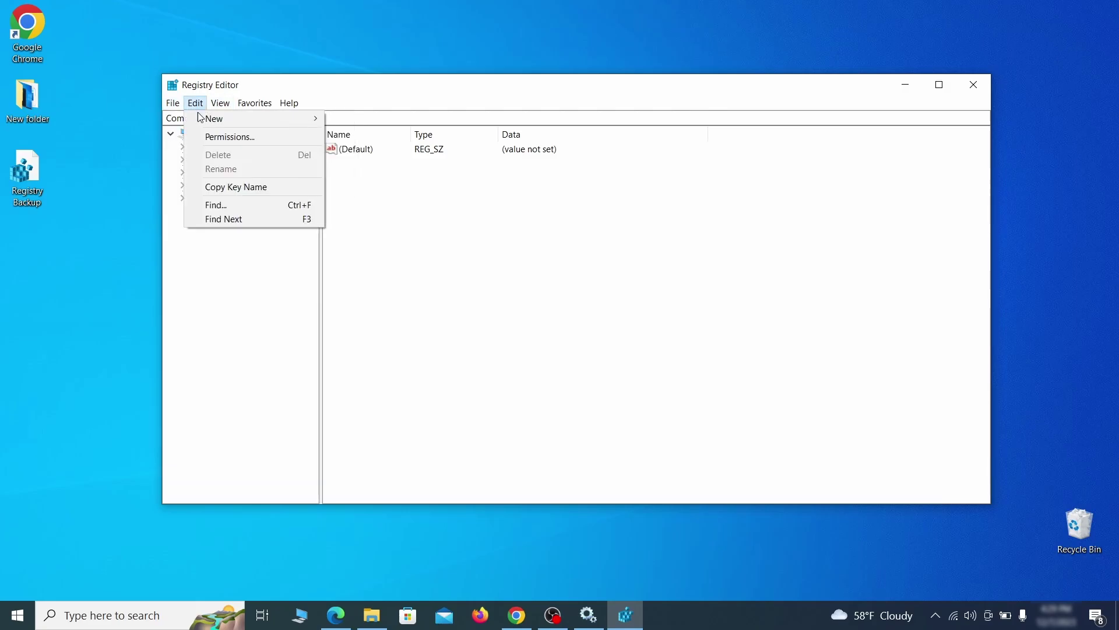
Search the registry for 'Example Malware App' and select its Reopen key under InstallBuilders.
left_click(241, 204)
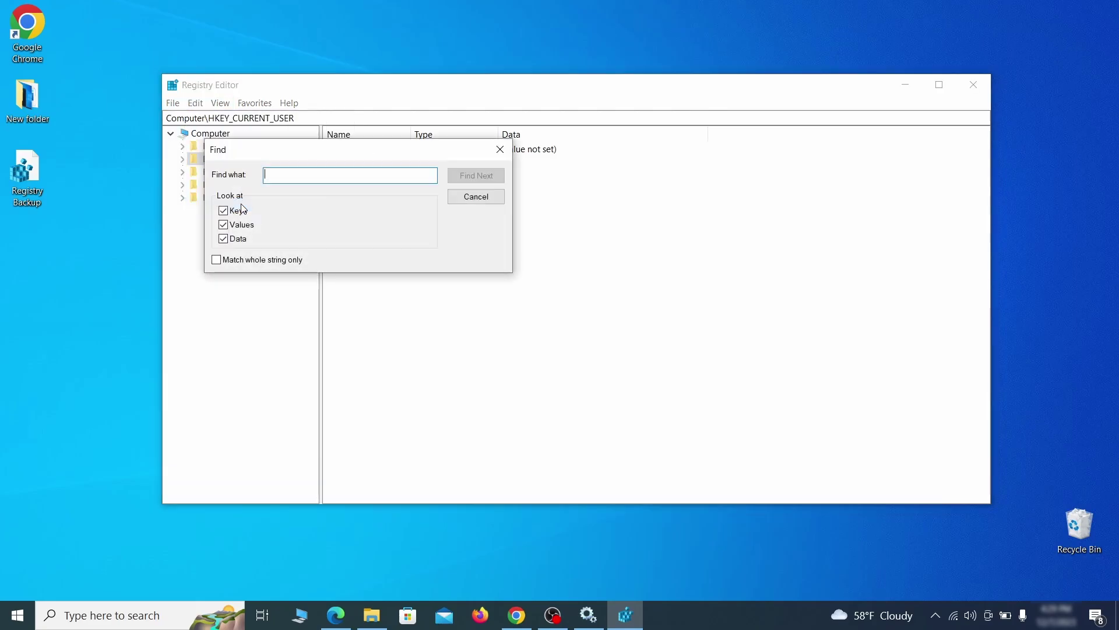
type("Example Malware App")
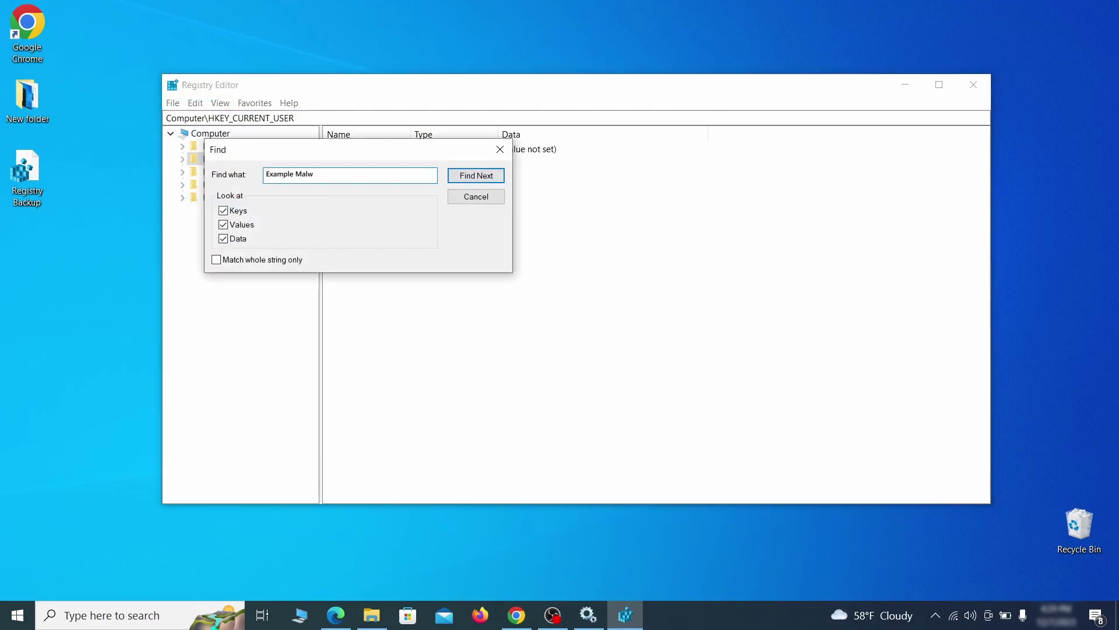
left_click(485, 176)
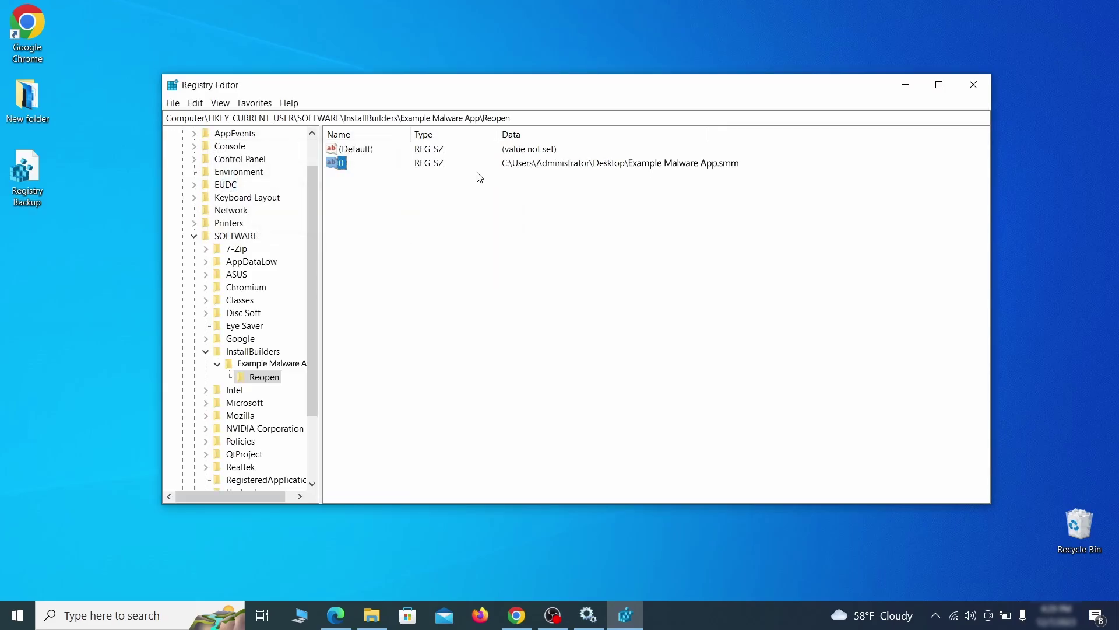
left_click(264, 377)
right_click(271, 382)
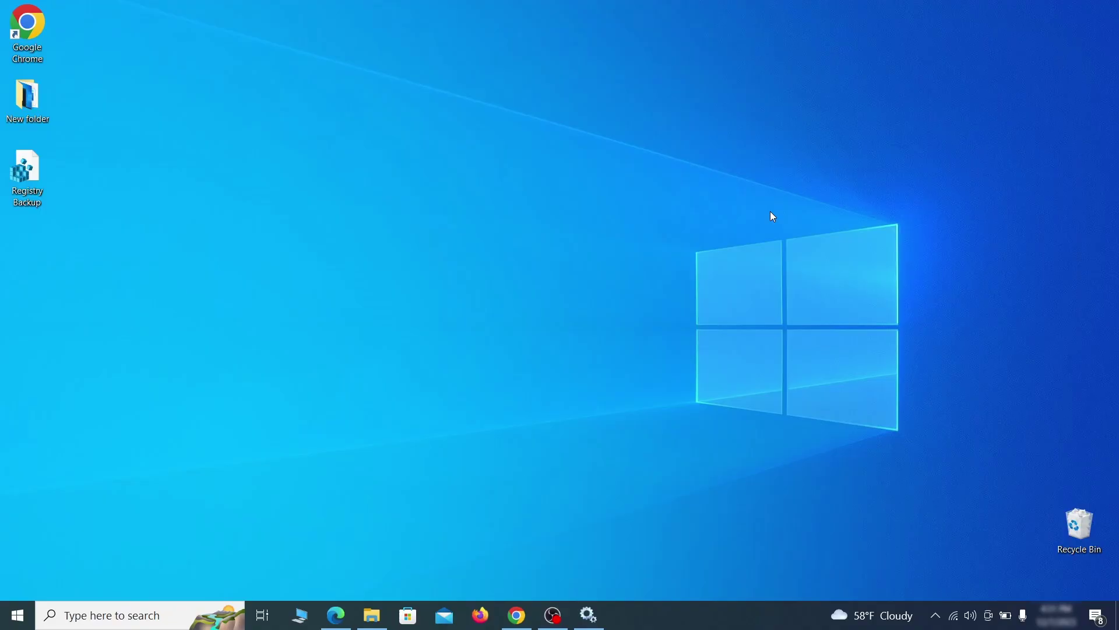
Run MRT and complete a full system scan that reports no malicious software.
key("super+r")
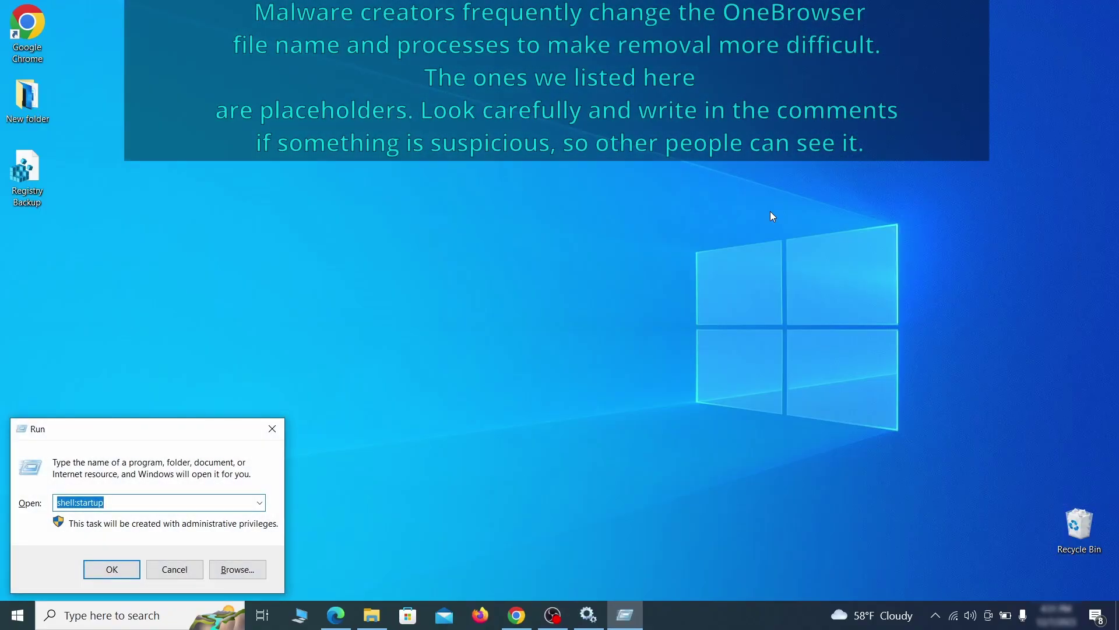
key("BackSpace")
type("M")
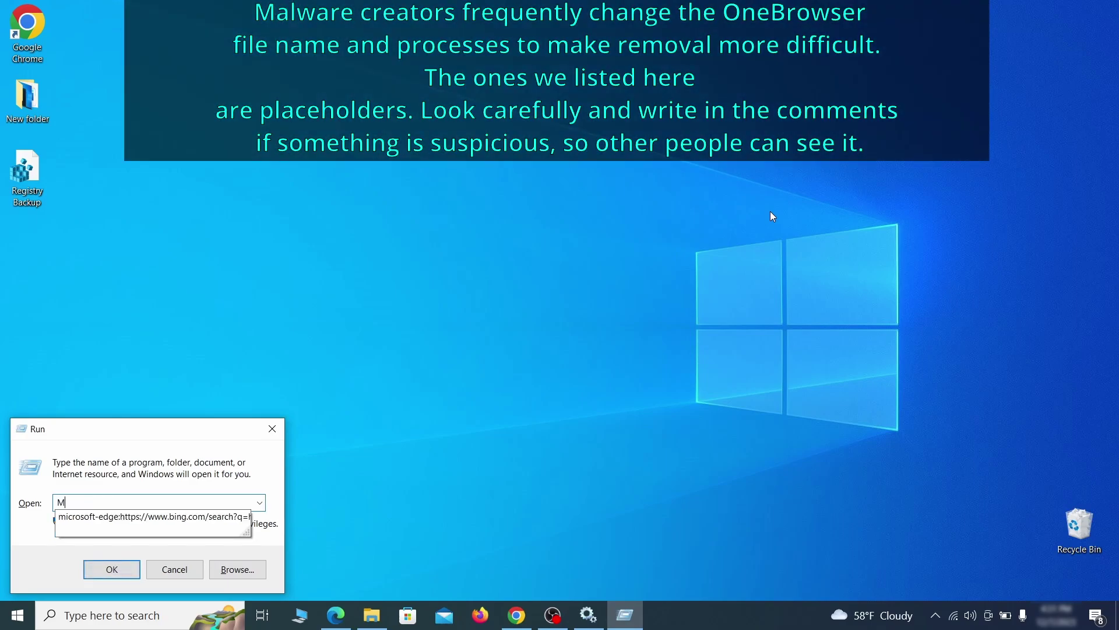
type("RT")
key("Return")
left_click(697, 411)
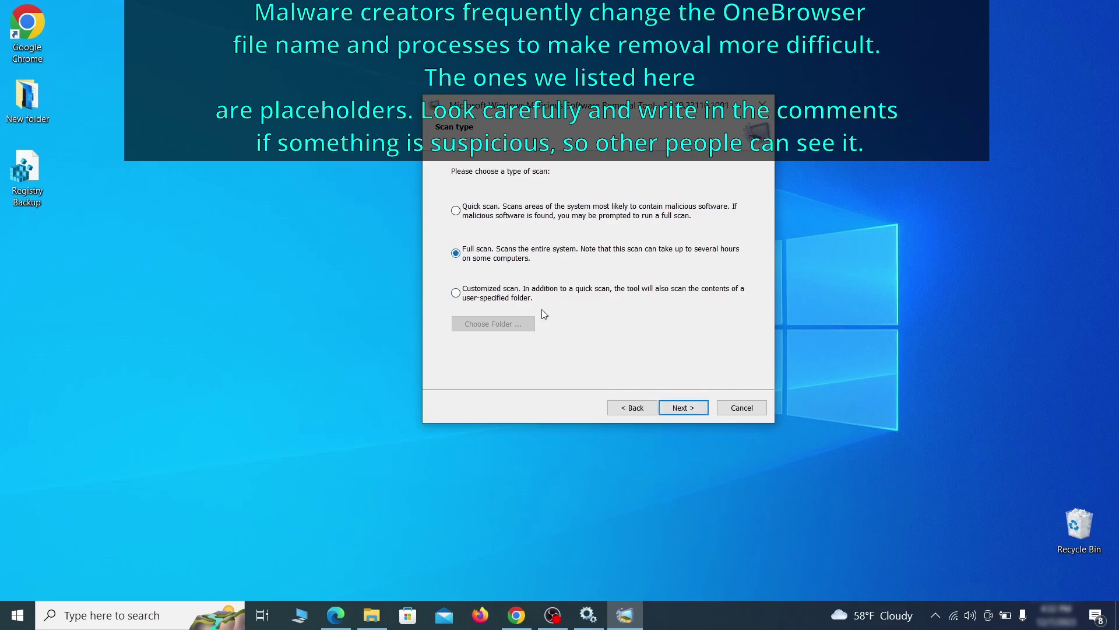
left_click(695, 411)
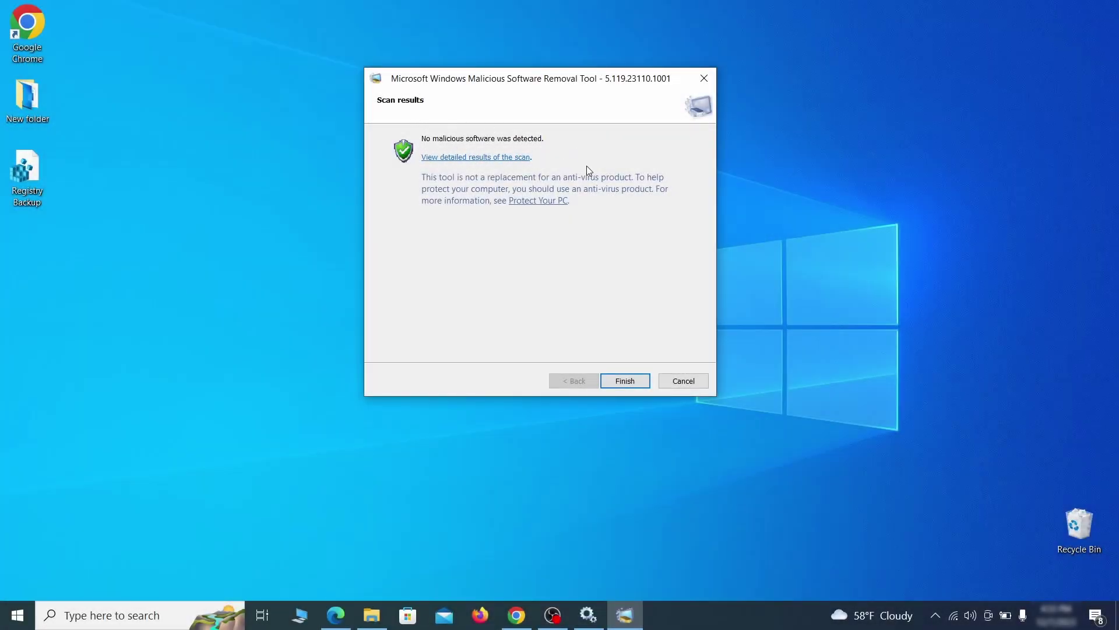
left_click(626, 381)
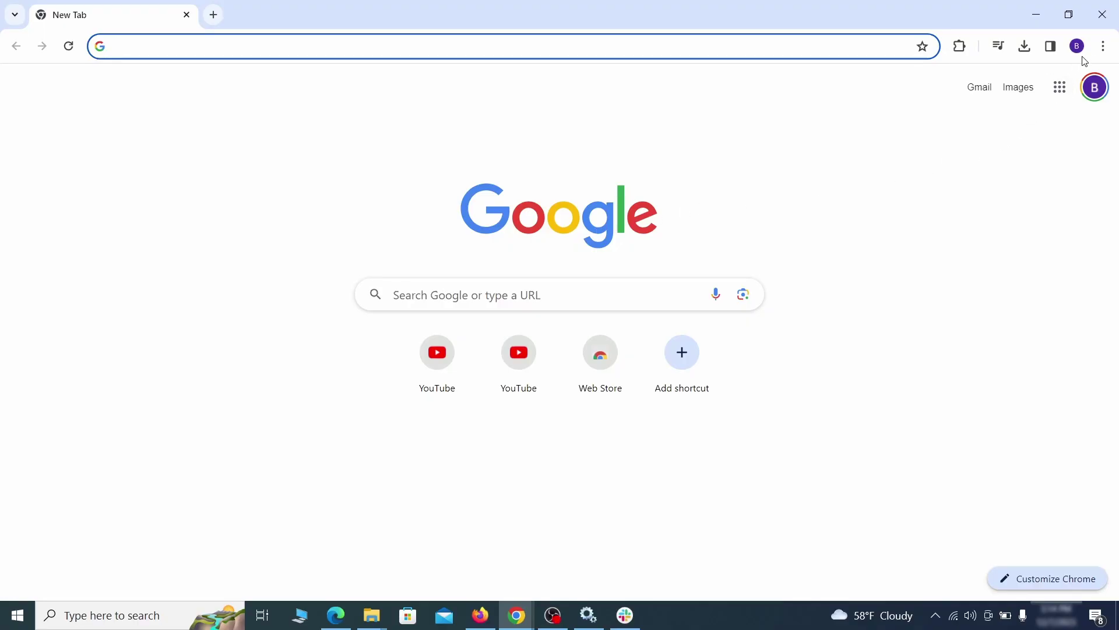
On Chrome's extensions page, turn off Add to Zola Button and request its removal.
left_click(1103, 46)
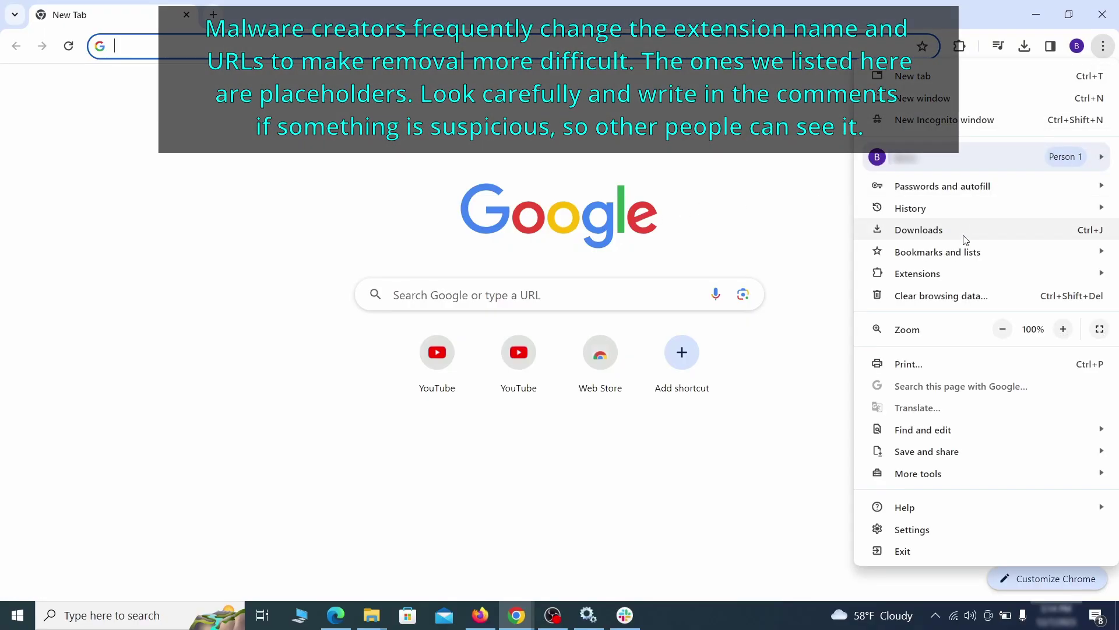
mouse_move(890, 274)
left_click(821, 275)
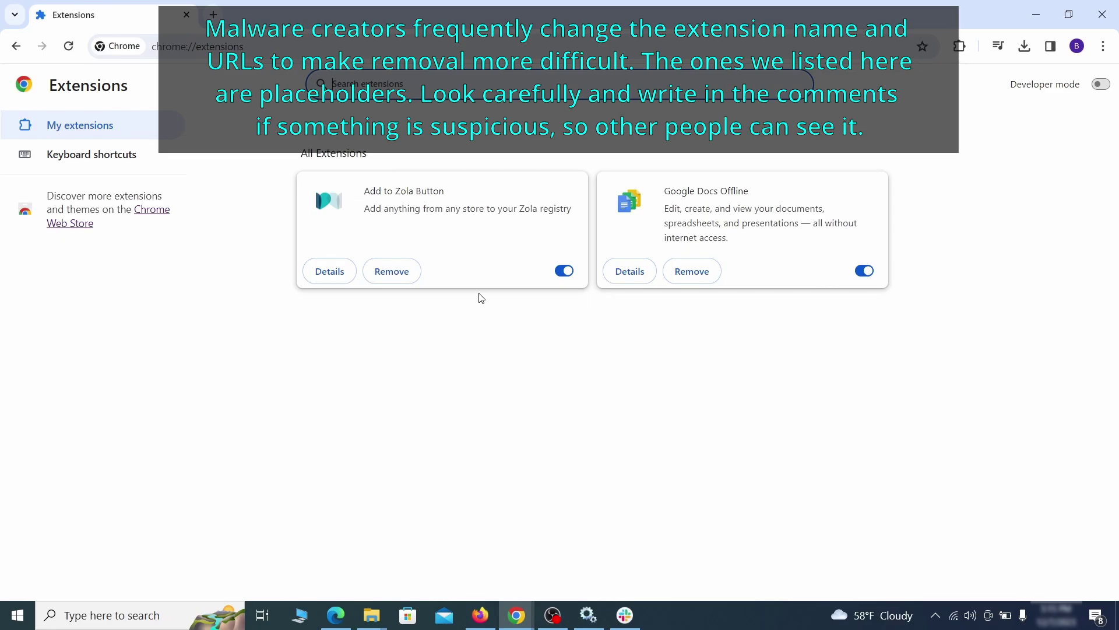
left_click(552, 274)
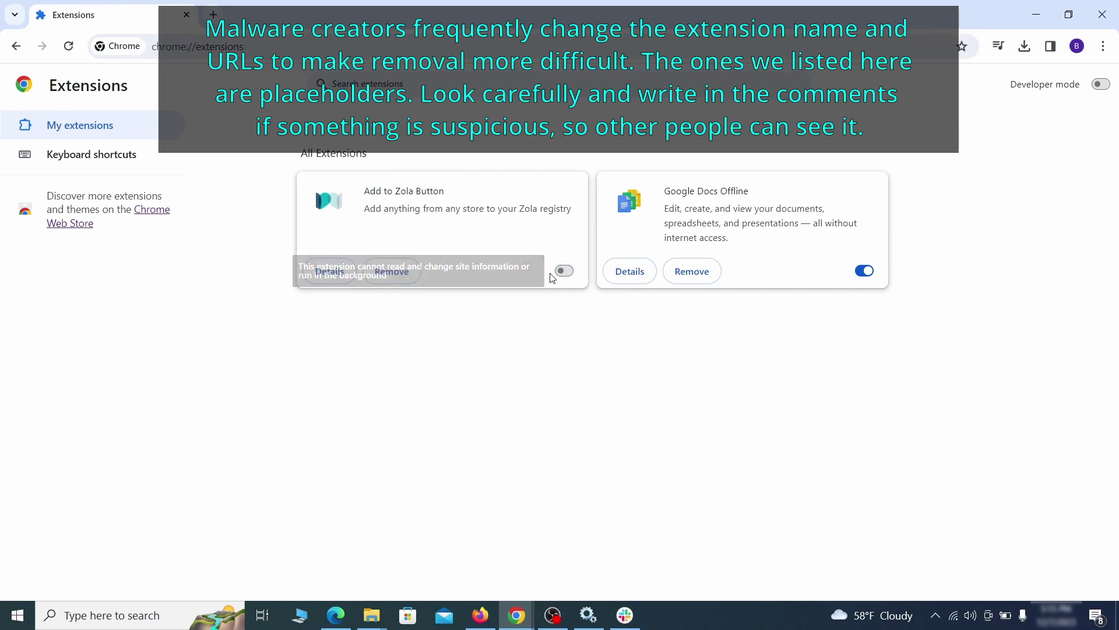
left_click(407, 278)
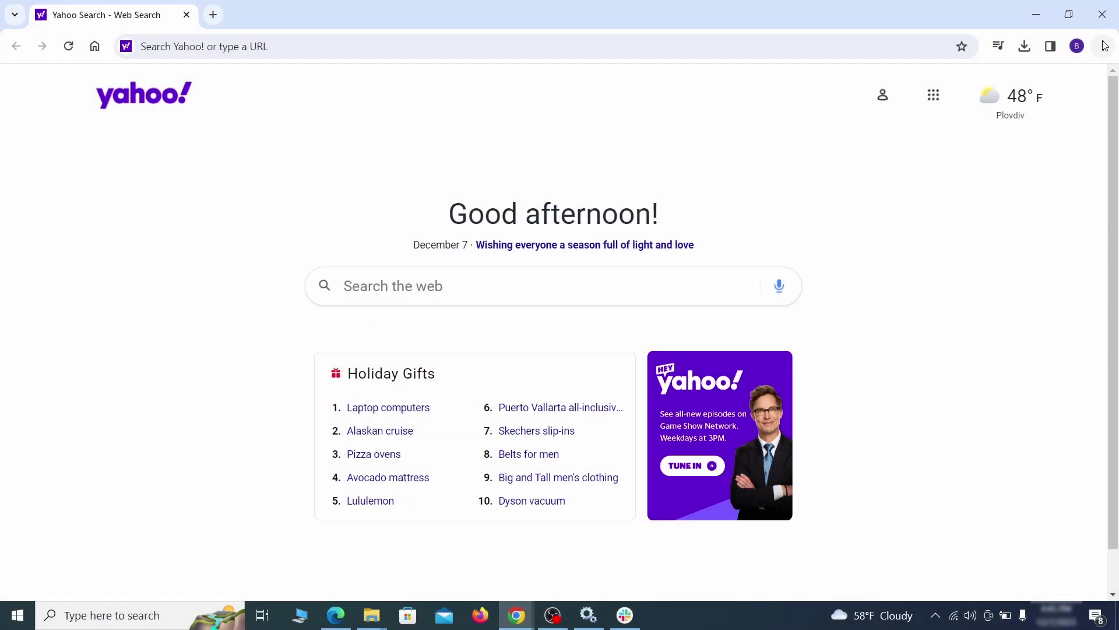
Clear Chrome's advanced browsing data, adding autofill form data, site settings and hosted app data.
left_click(1103, 46)
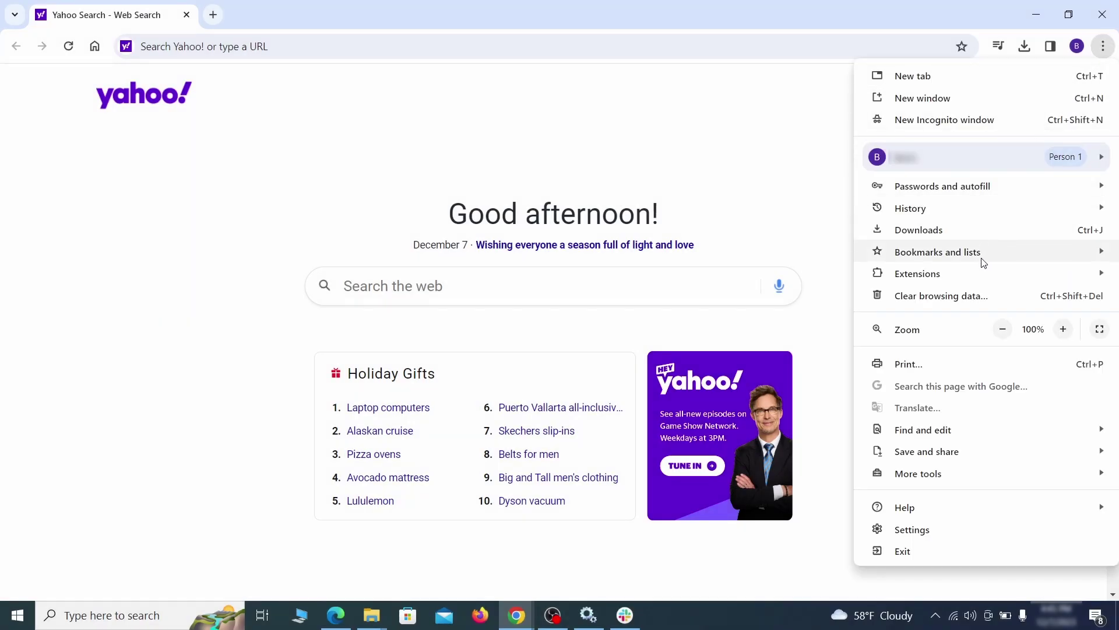
left_click(918, 527)
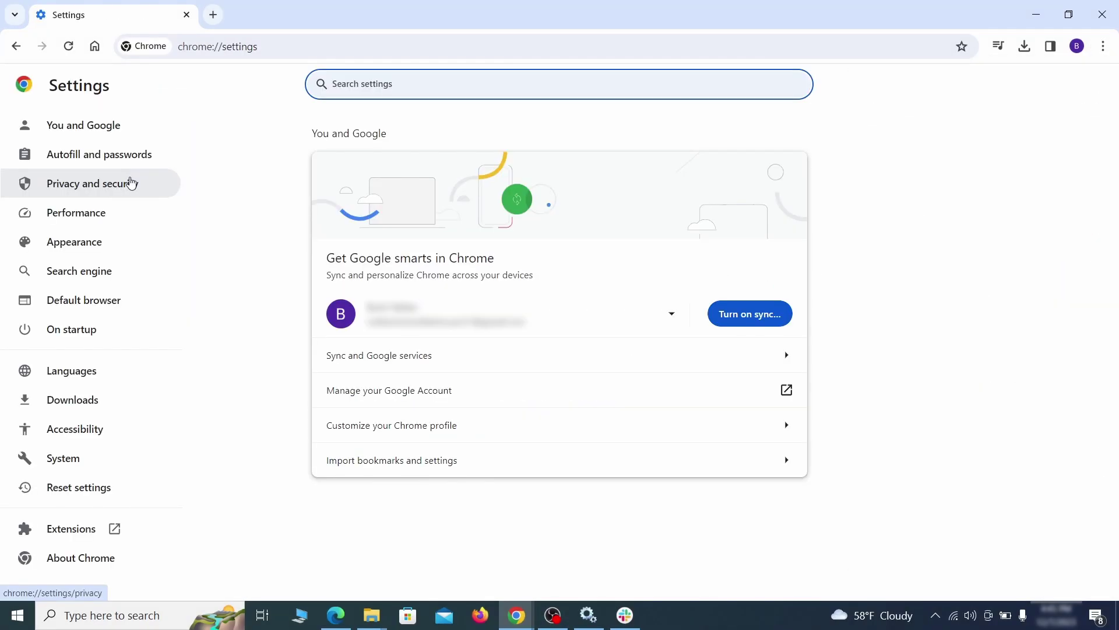
left_click(131, 183)
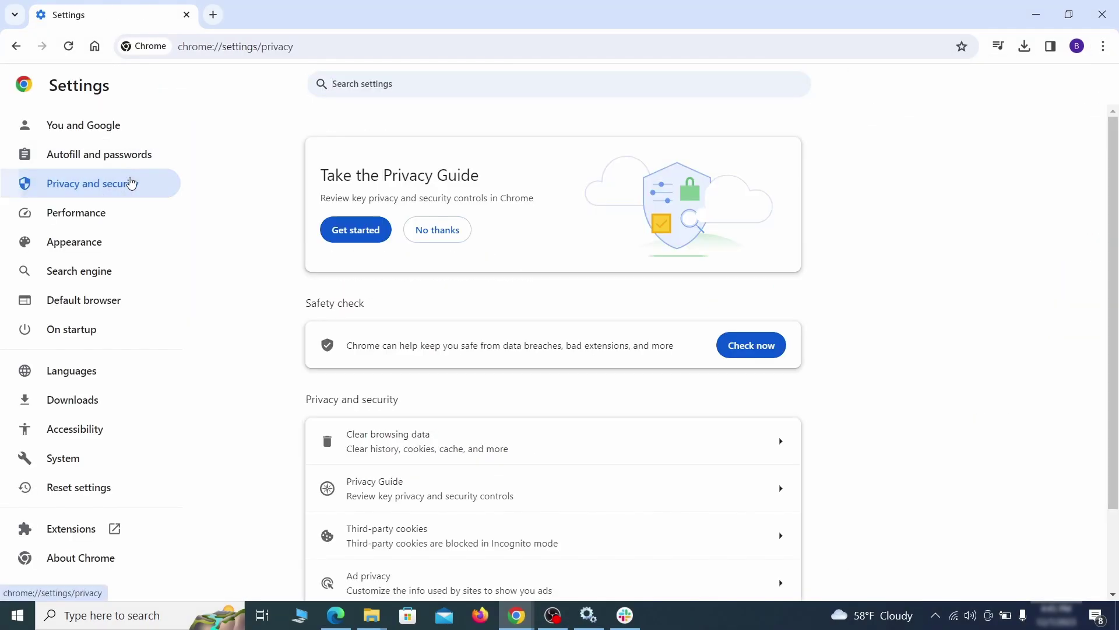
scroll(893, 388, "down", 1)
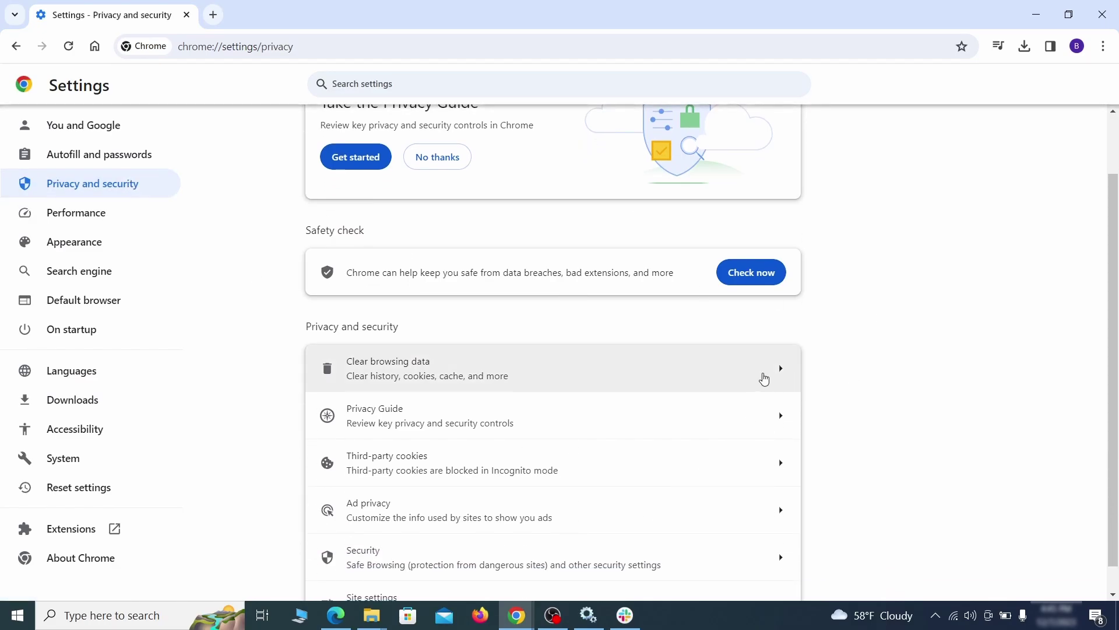
left_click(729, 377)
left_click(512, 209)
left_click(622, 211)
scroll(564, 330, "down", 2)
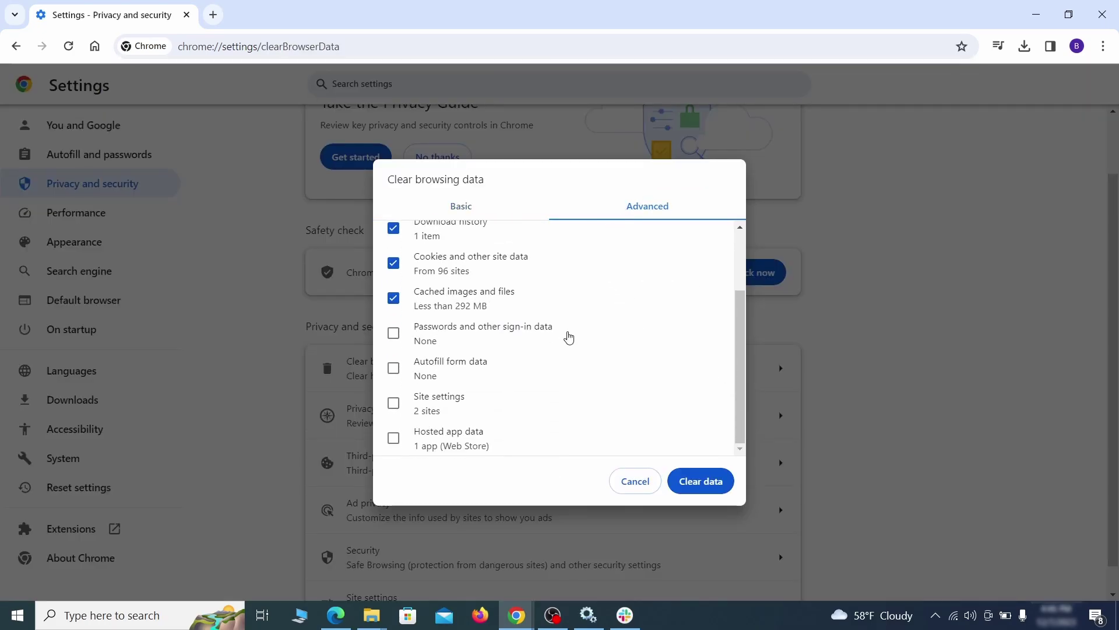
left_click(394, 368)
left_click(393, 403)
left_click(394, 438)
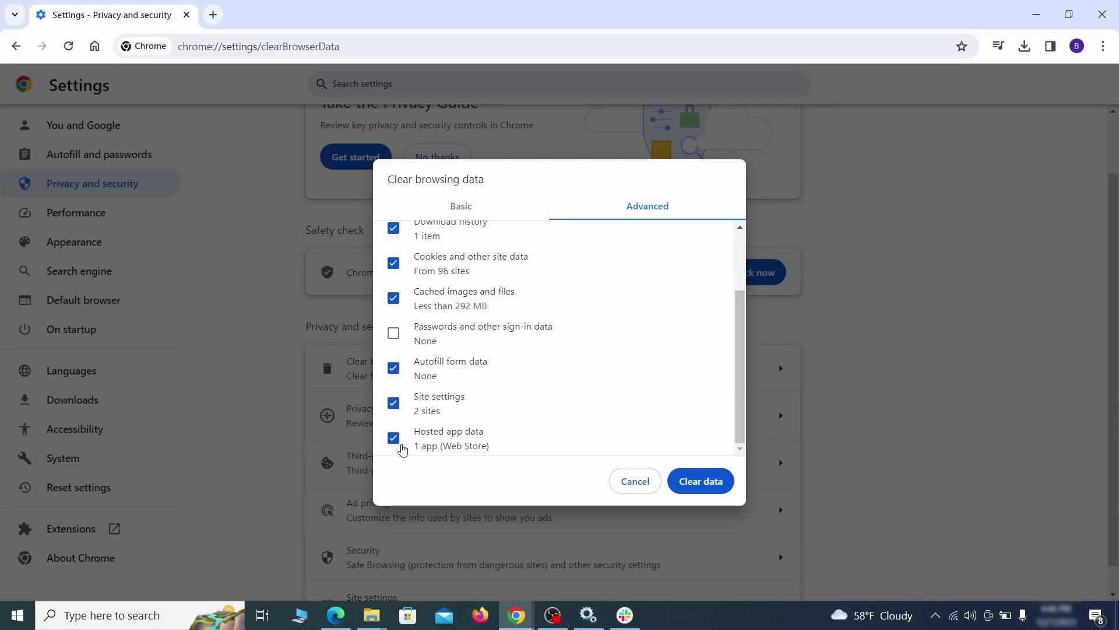
left_click(701, 482)
Review Chrome's location, camera and notification permissions, including ExampleRougeURL.com's notification entry.
scroll(841, 382, "down", 1)
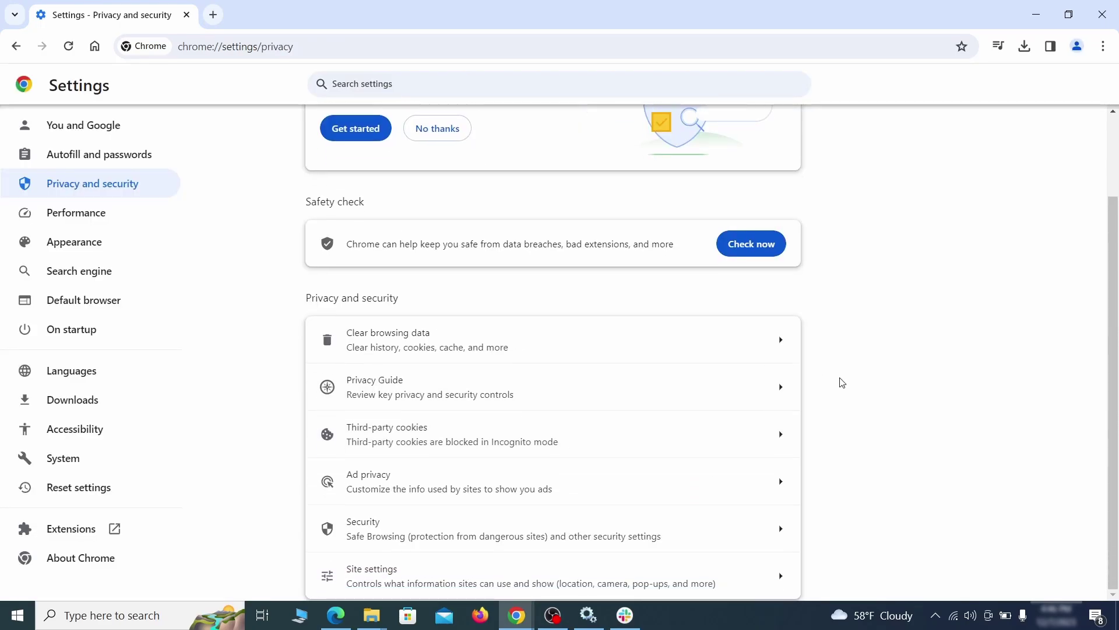
left_click(545, 570)
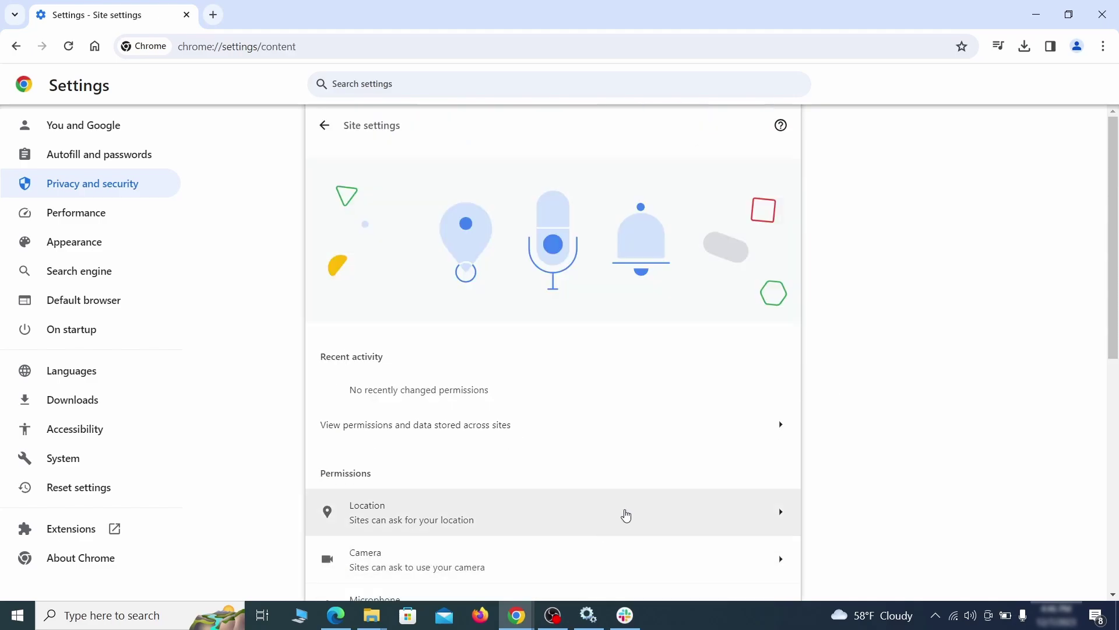
scroll(803, 355, "down", 3)
scroll(826, 335, "down", 1)
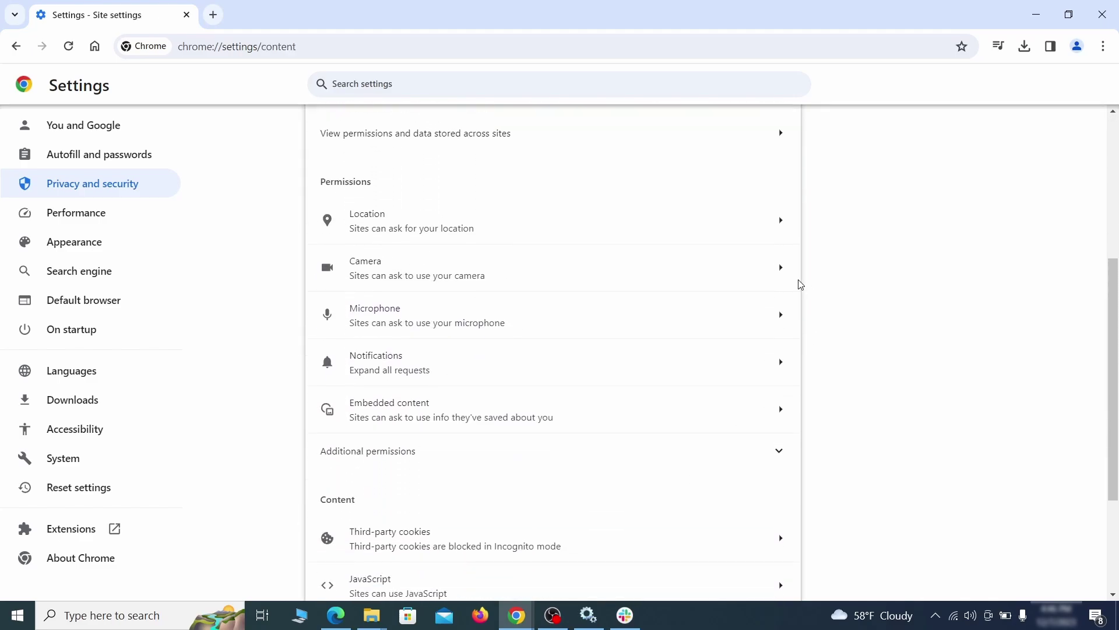
left_click(571, 229)
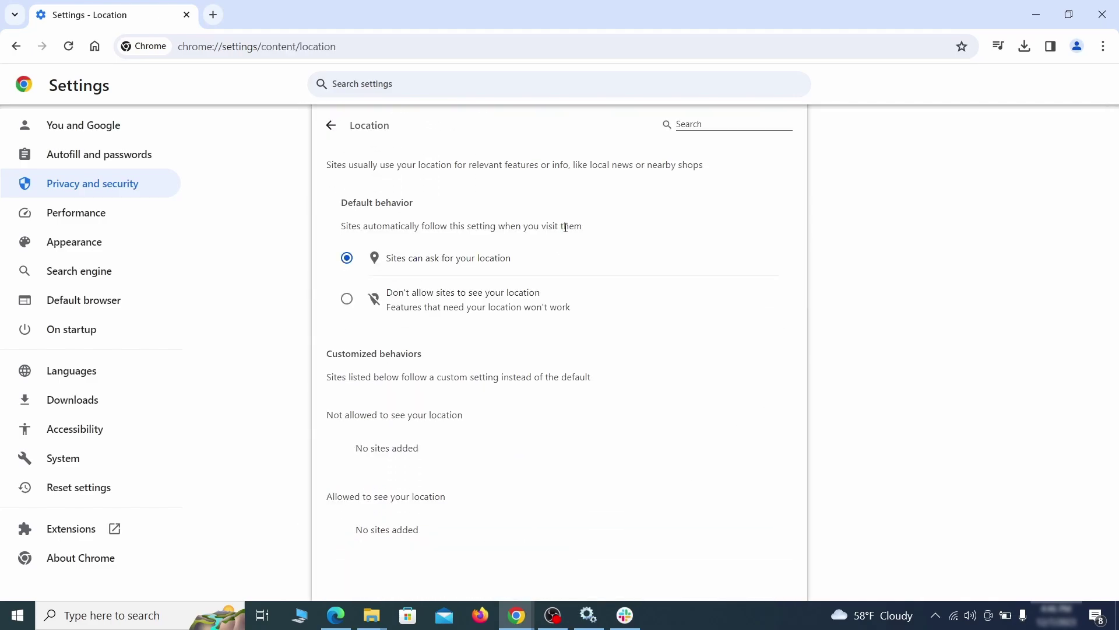
left_click(16, 46)
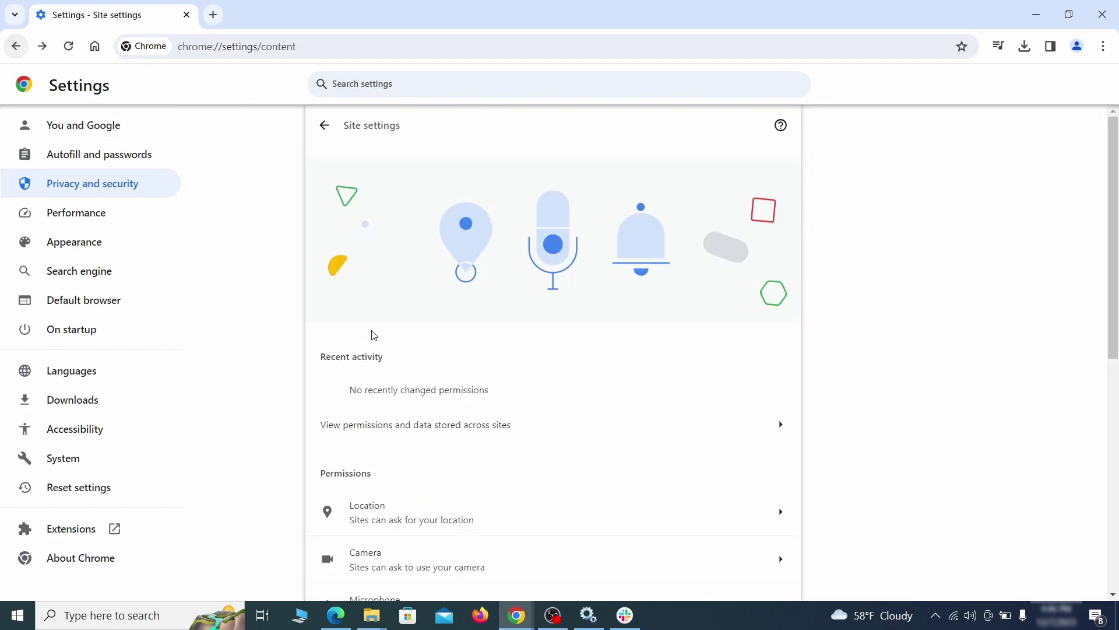
left_click(444, 278)
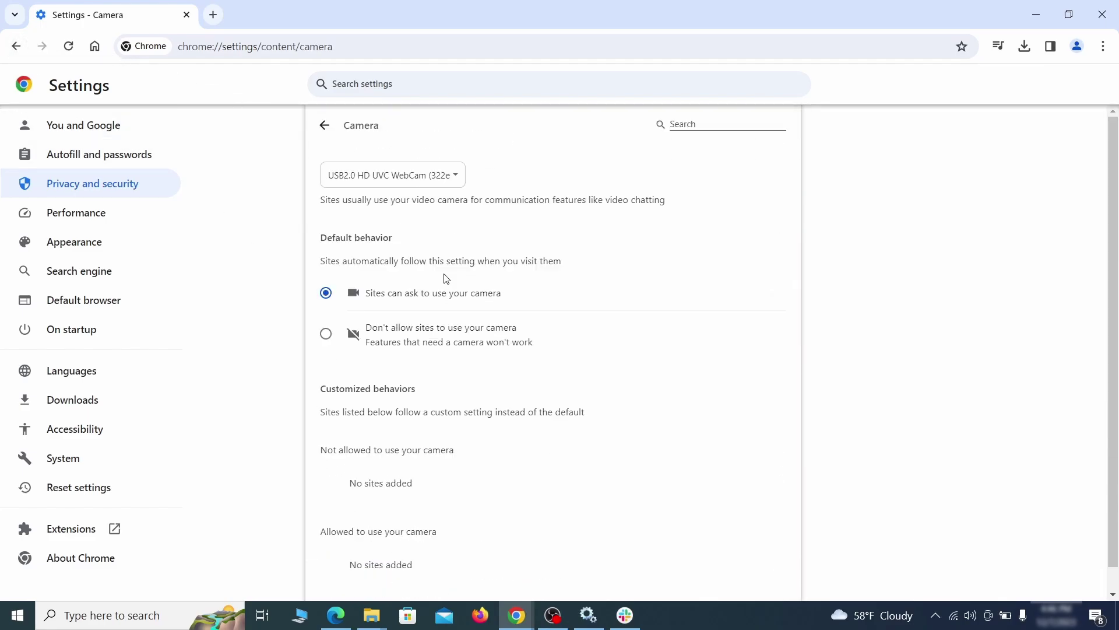
scroll(287, 379, "down", 1)
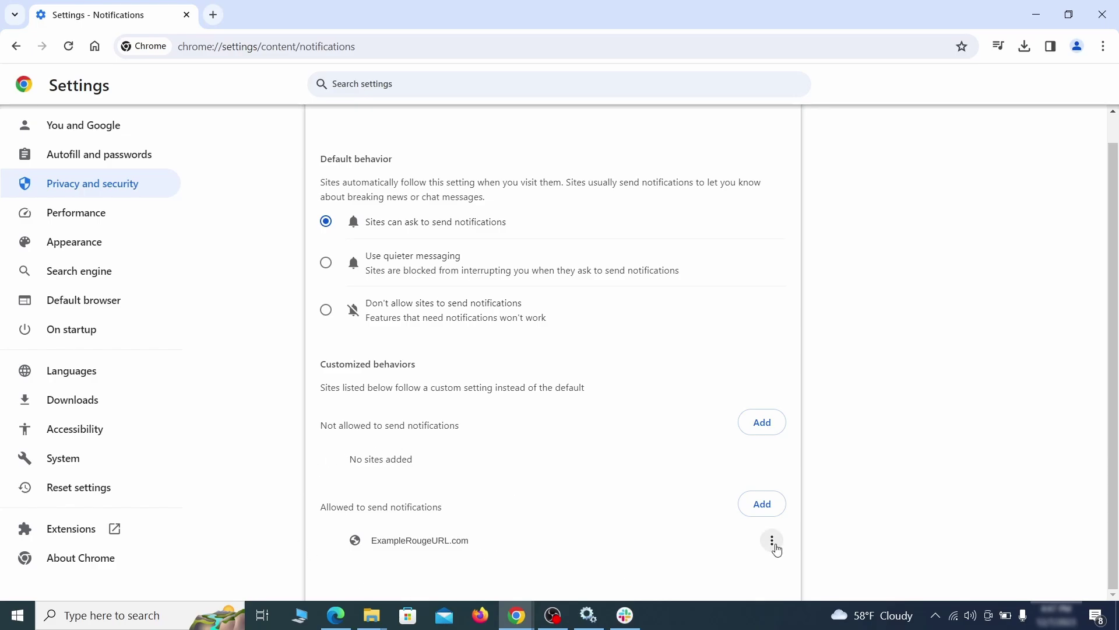
left_click(772, 541)
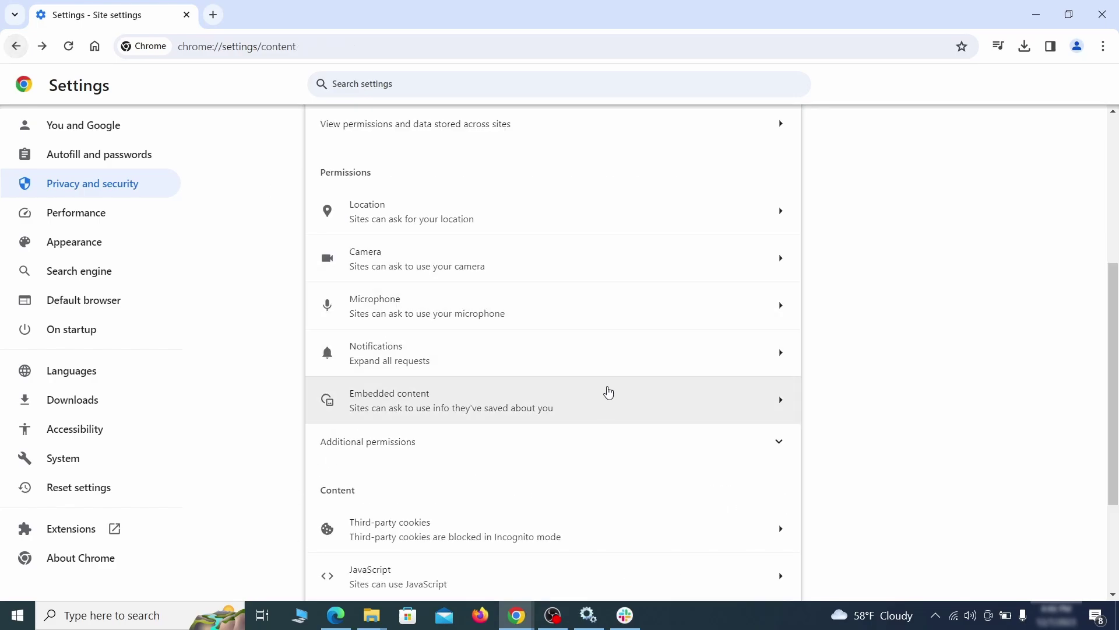
Delete ExampleRougeURL.com from the sites allowed to use third-party cookies.
scroll(604, 394, "down", 2)
left_click(603, 392)
scroll(618, 432, "down", 5)
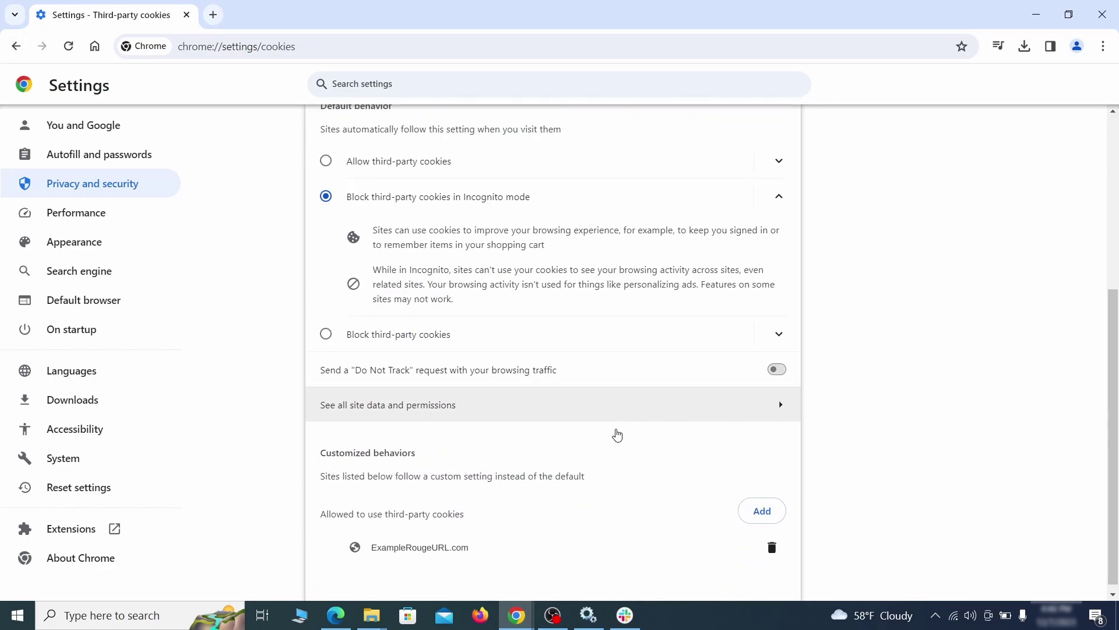
left_click(778, 555)
key("alt+Left")
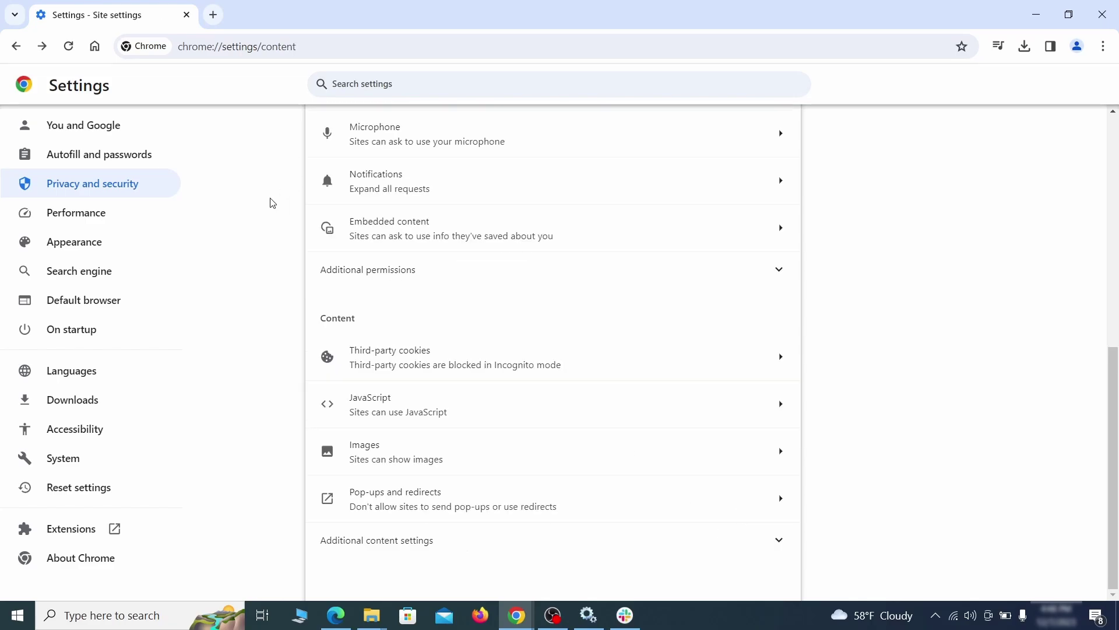
Erase the rogue home button address and make Google Chrome's default search engine.
left_click(152, 244)
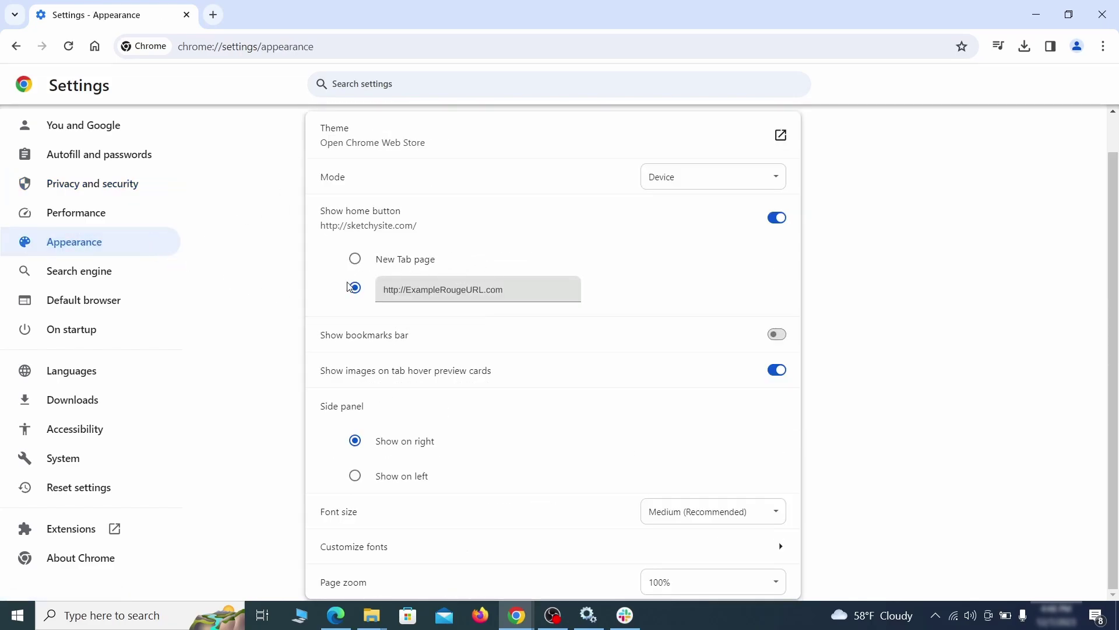
left_click_drag(500, 302, 370, 290)
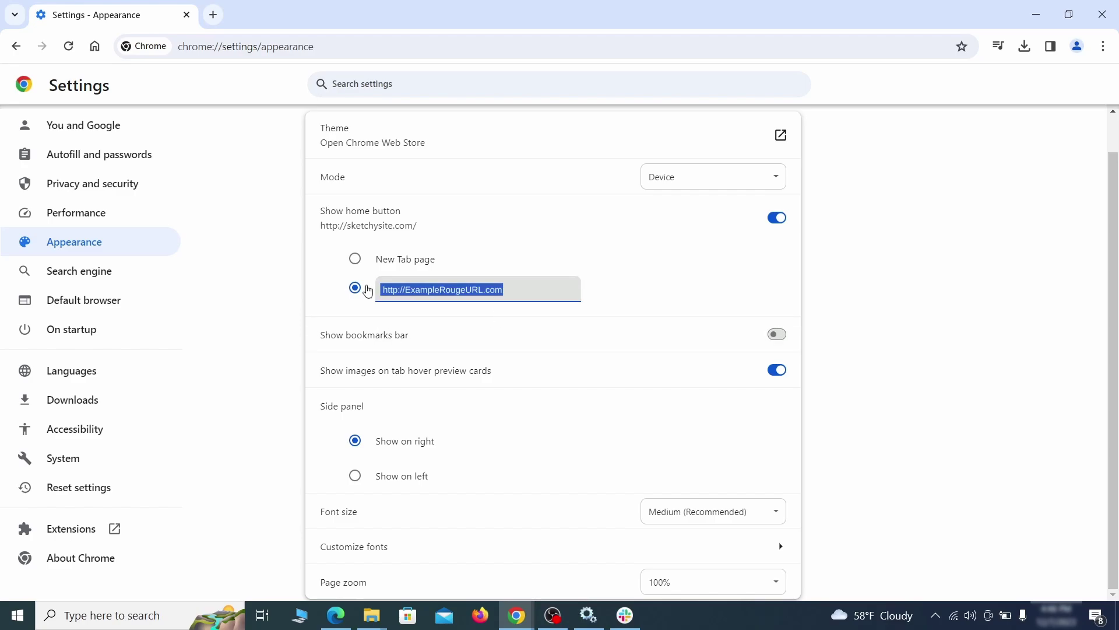
key("BackSpace")
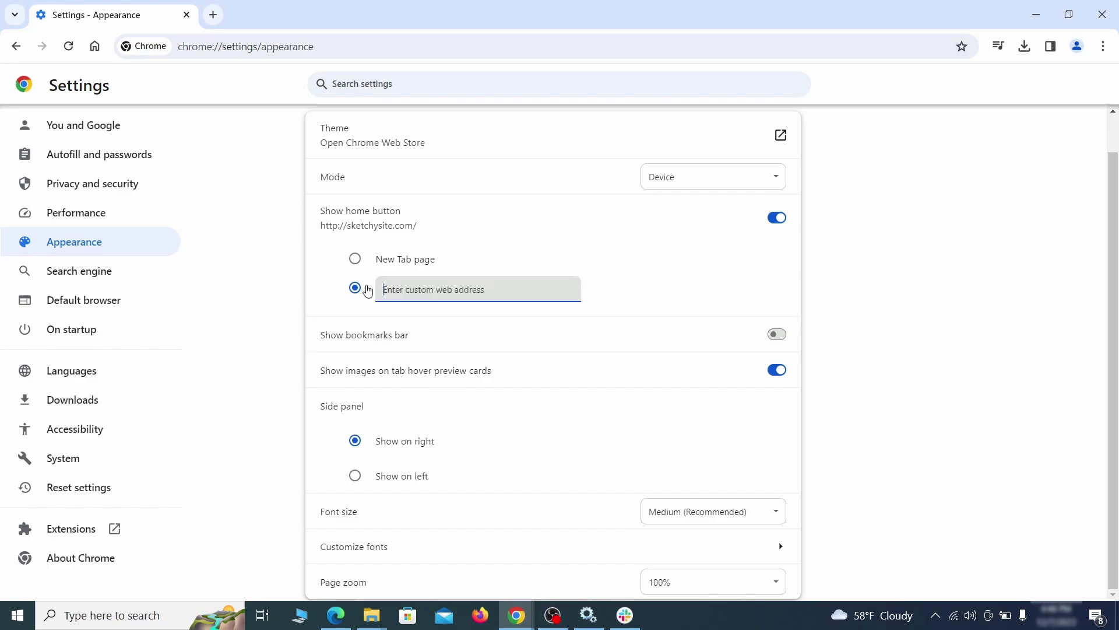
left_click(119, 275)
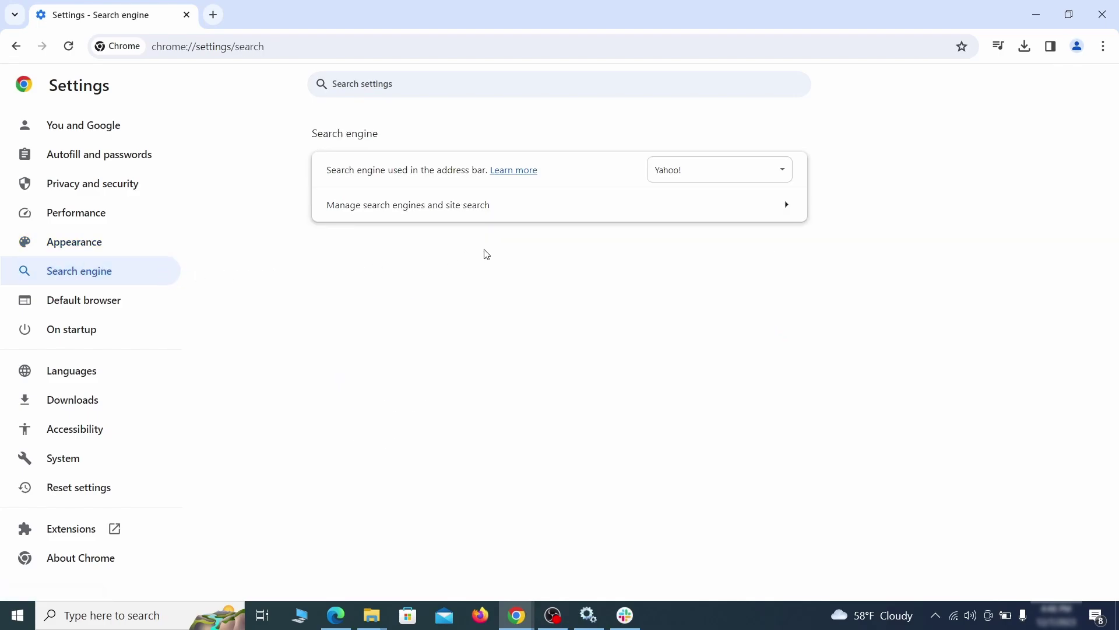
left_click(765, 175)
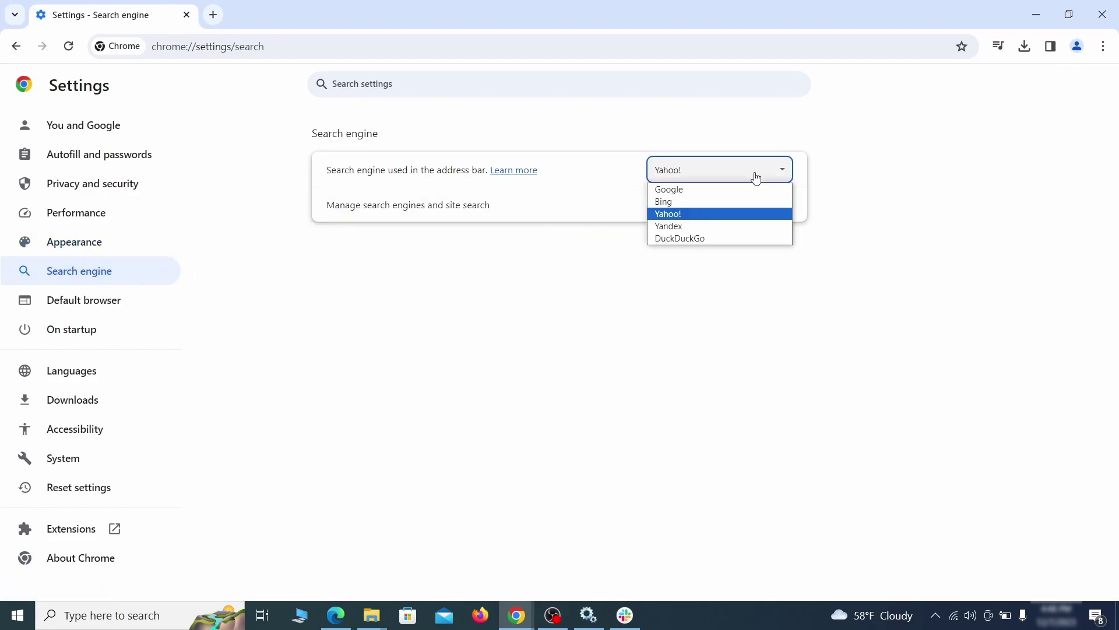
left_click(733, 189)
Delete the ExampleRougeURL.com site search entry and remove it from the startup pages.
left_click(717, 214)
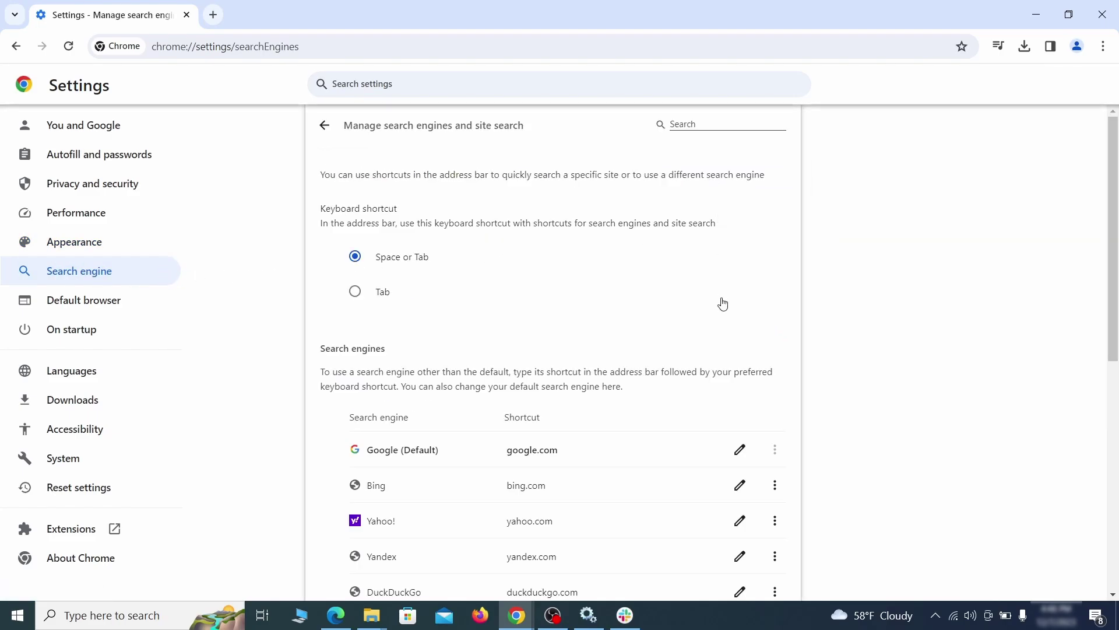
scroll(723, 304, "down", 8)
left_click(774, 358)
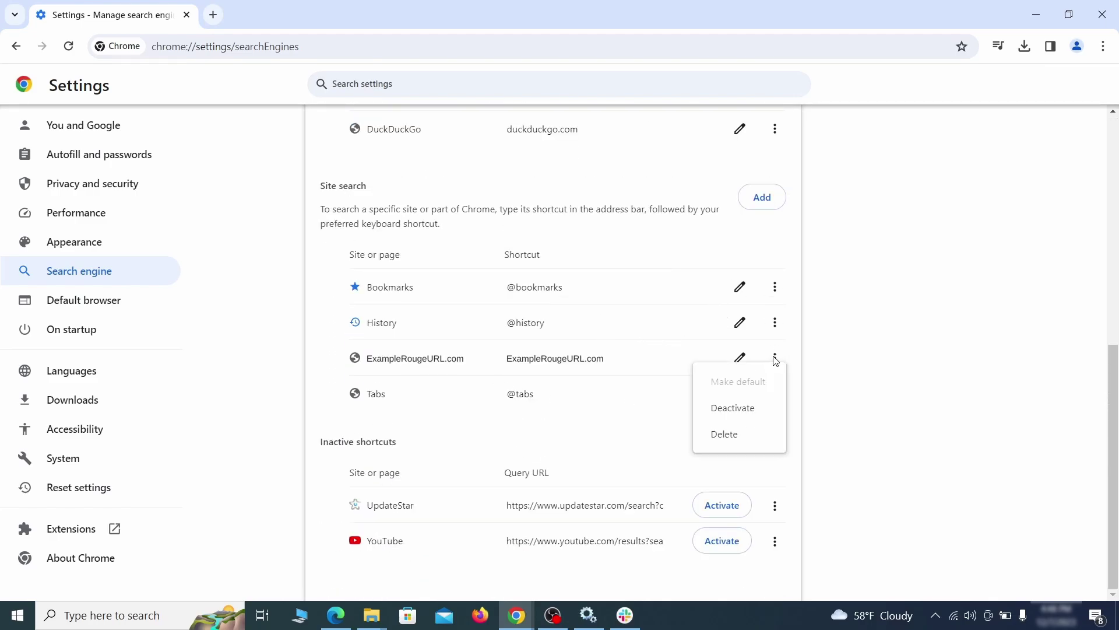
left_click(725, 435)
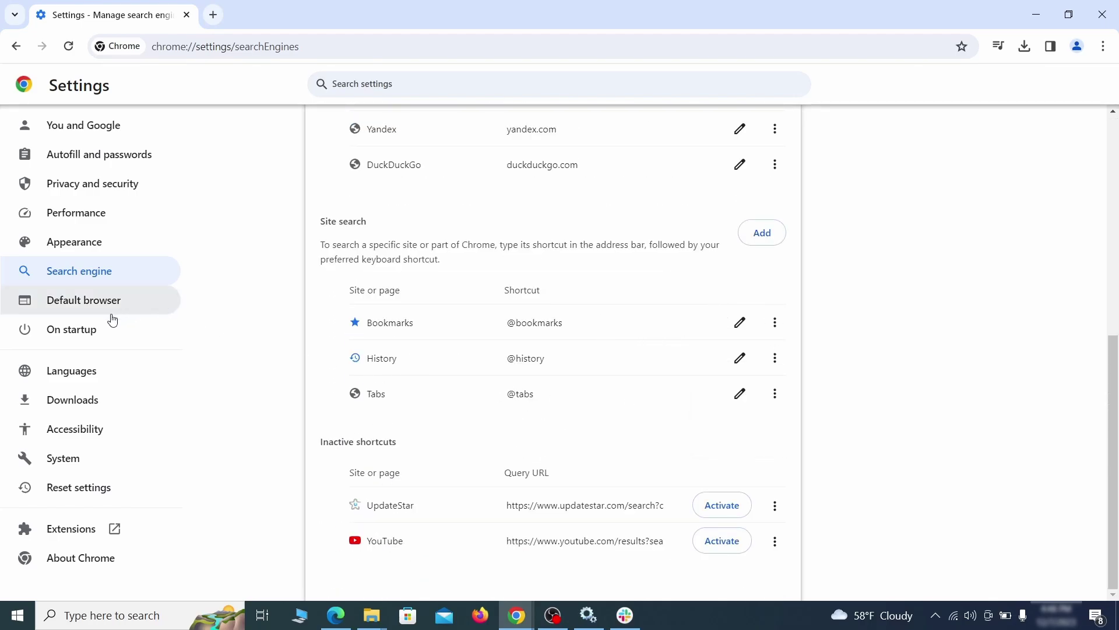
left_click(88, 329)
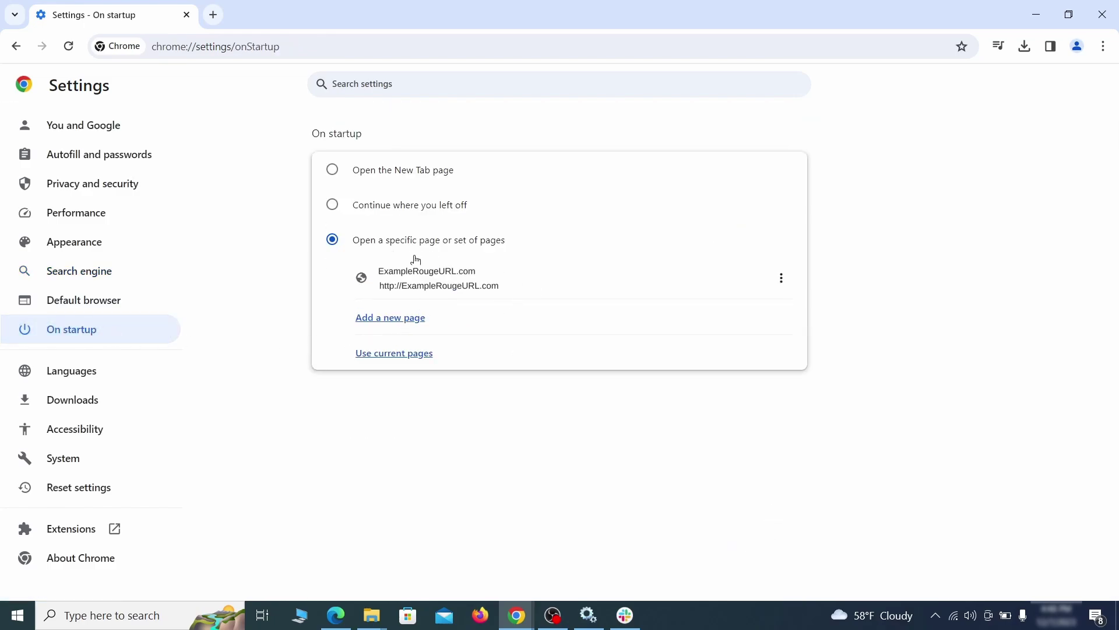
left_click(782, 278)
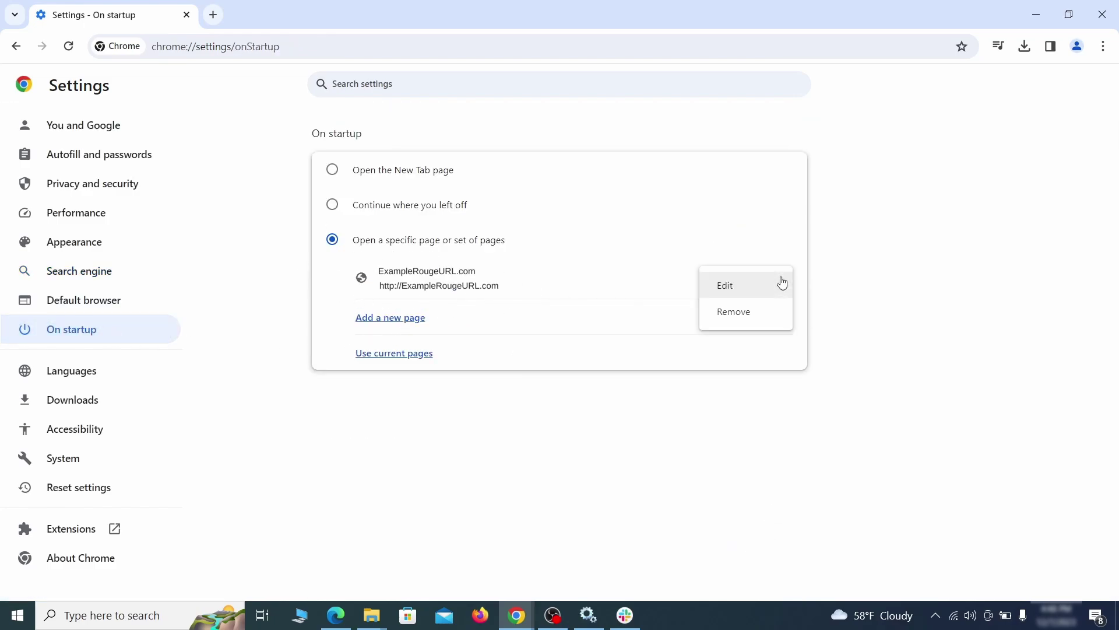
left_click(735, 313)
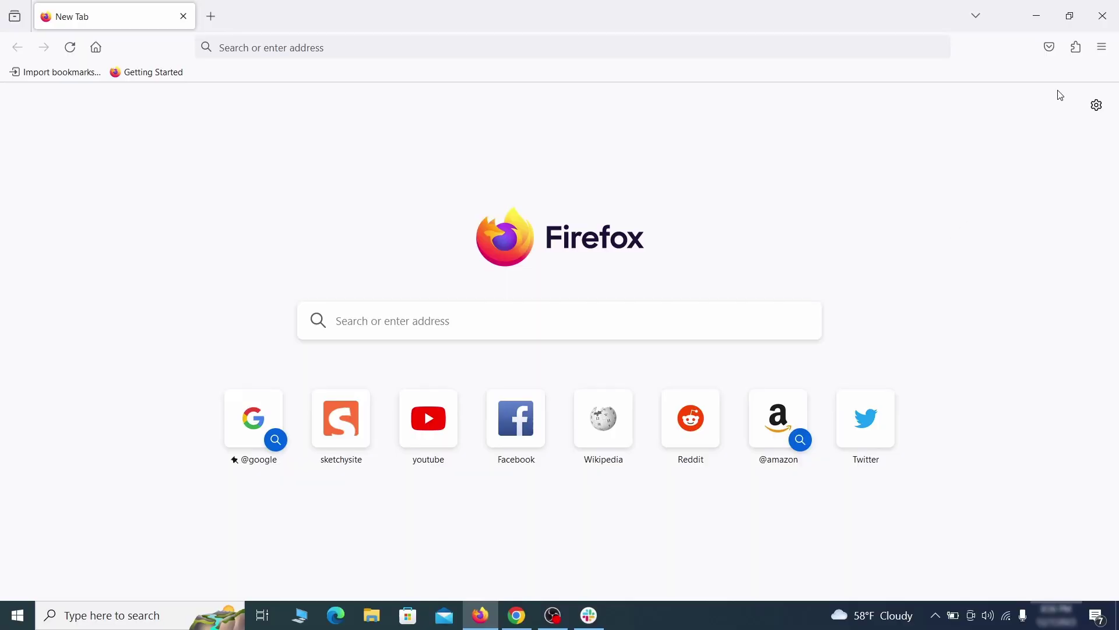
Disable the Contenu+ extension, confirm its removal, and bring up Firefox Settings.
left_click(1077, 47)
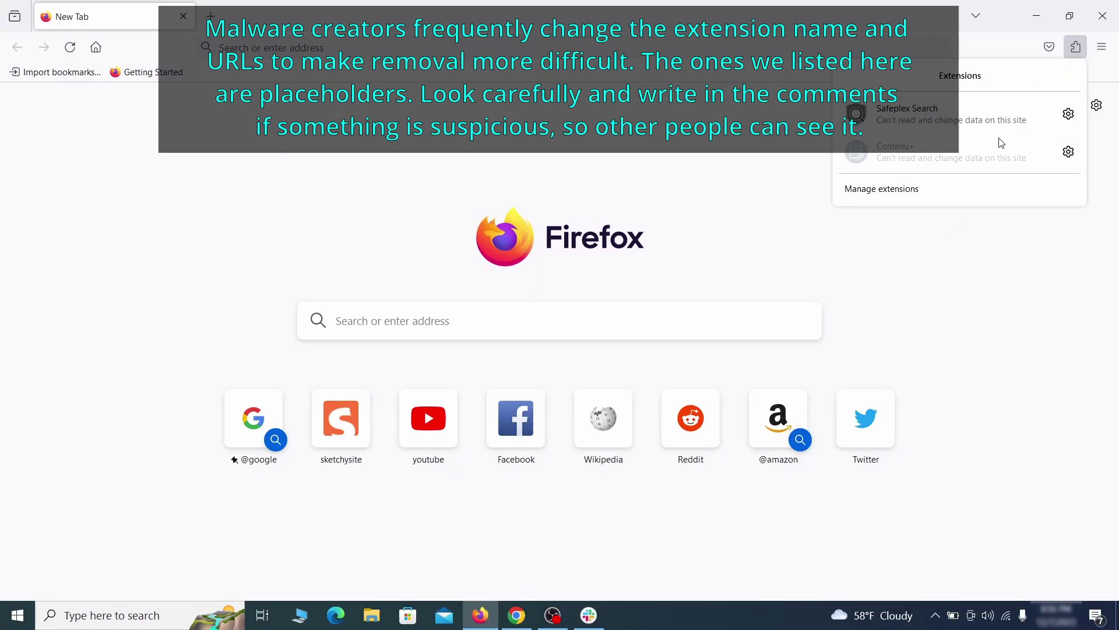
left_click(942, 191)
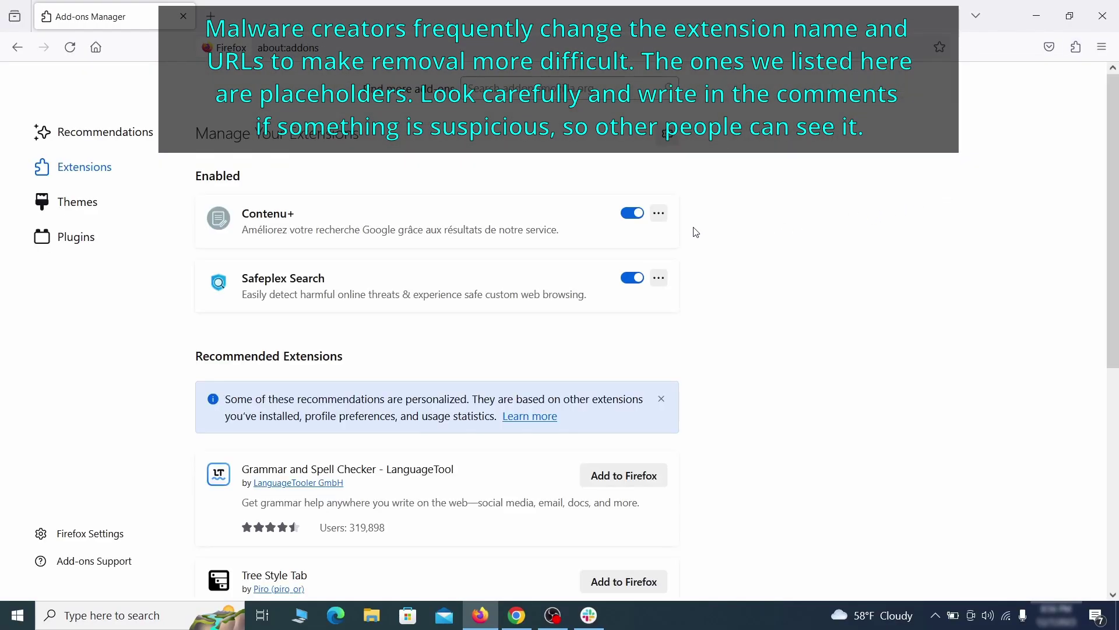
left_click(633, 213)
left_click(658, 213)
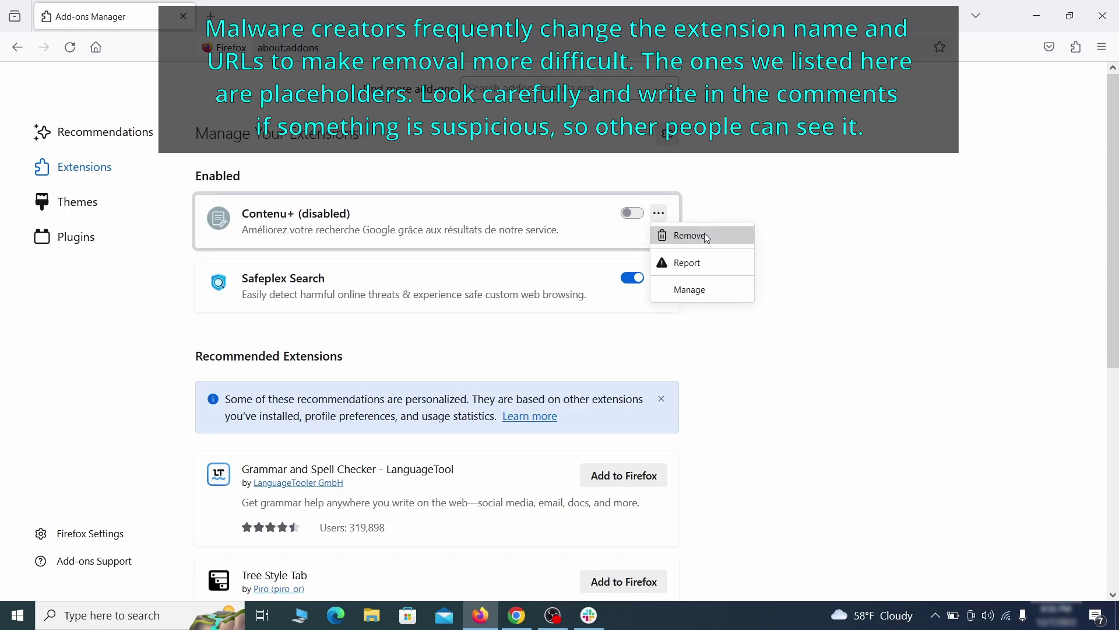
left_click(704, 232)
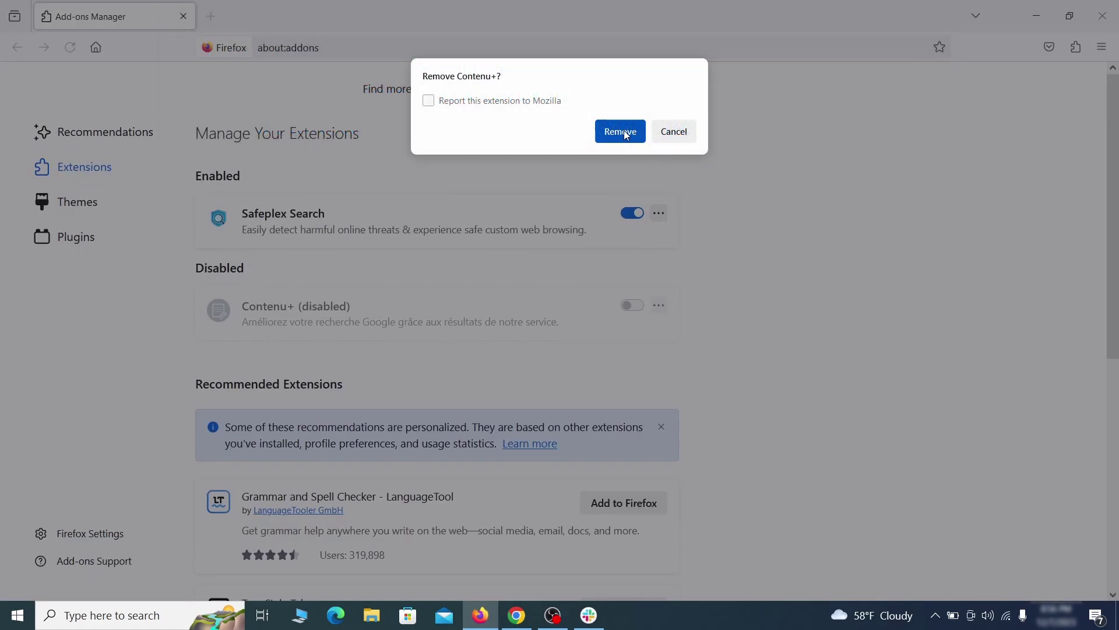
left_click(620, 131)
key("ctrl+t")
left_click(1102, 47)
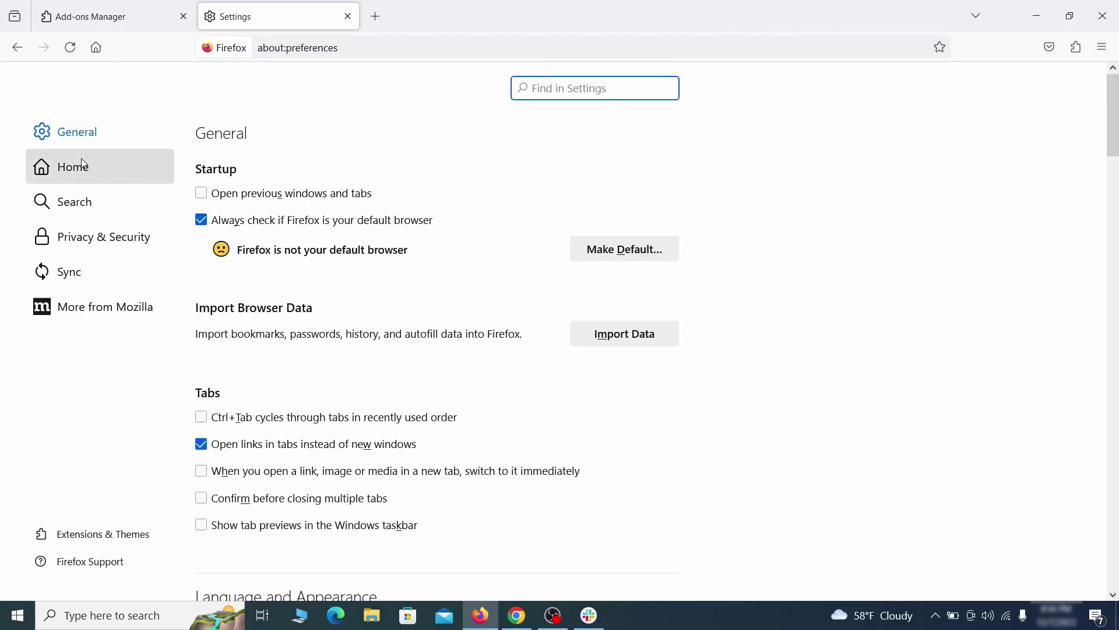
Delete the ExampleRougeURL.com custom homepage address in Firefox's Home settings.
left_click(85, 168)
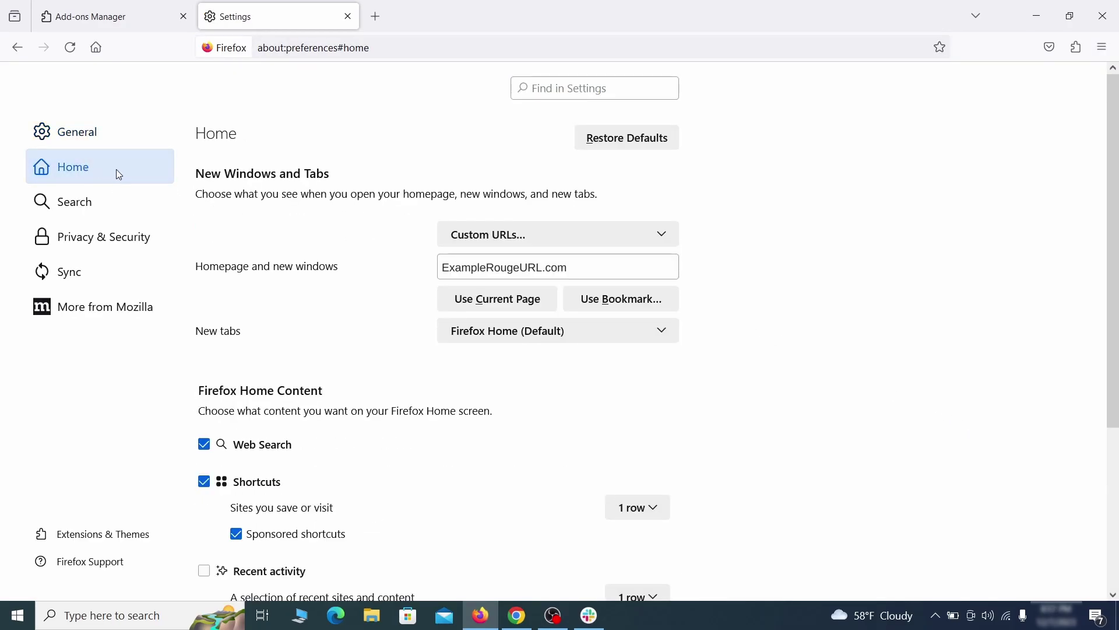
triple_click(566, 268)
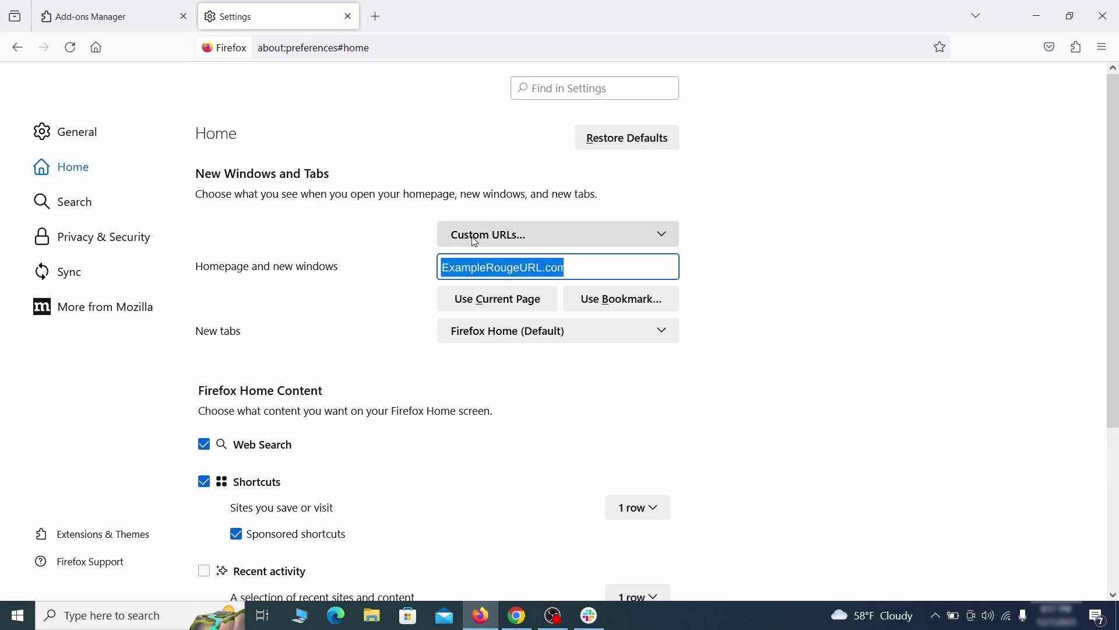
key("BackSpace")
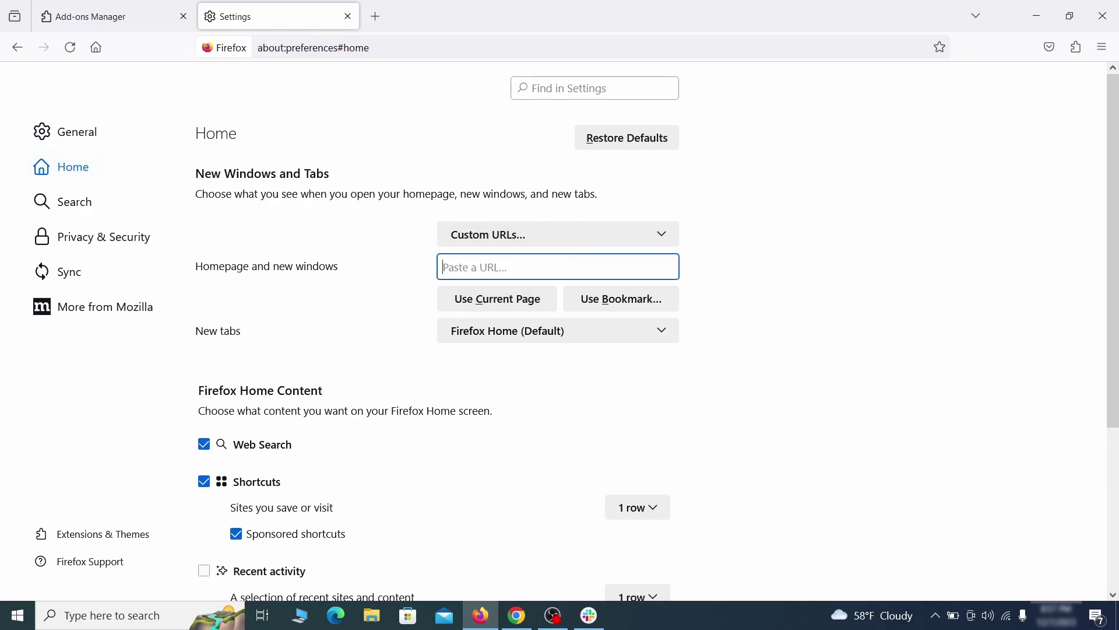
Make Google the default search engine and remove the 'web search by Yahoo' shortcut.
left_click(80, 202)
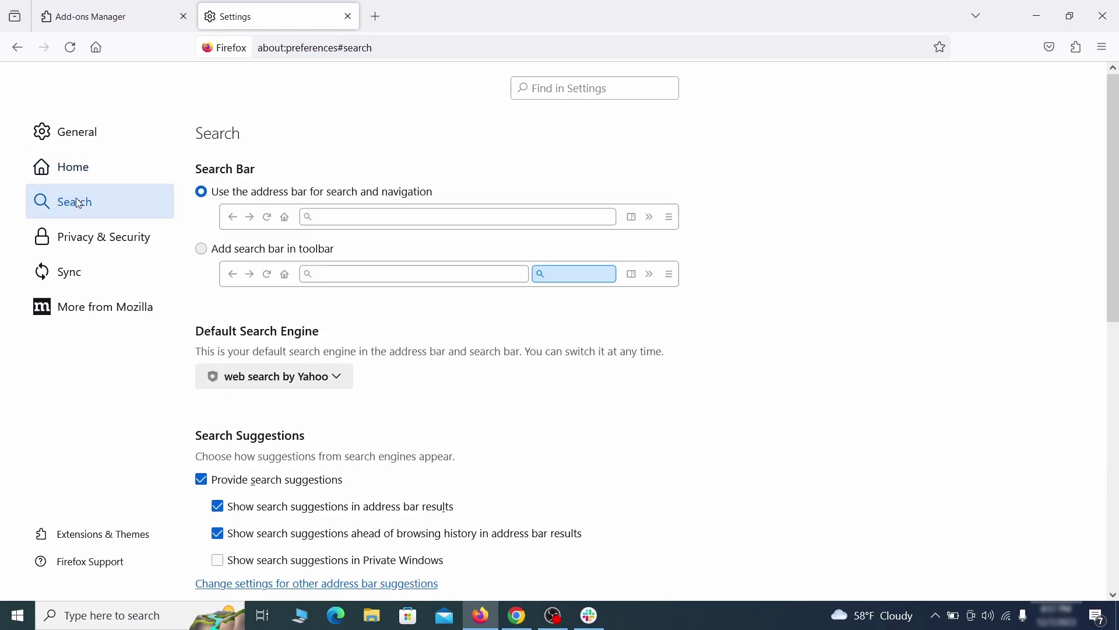
scroll(484, 326, "down", 2)
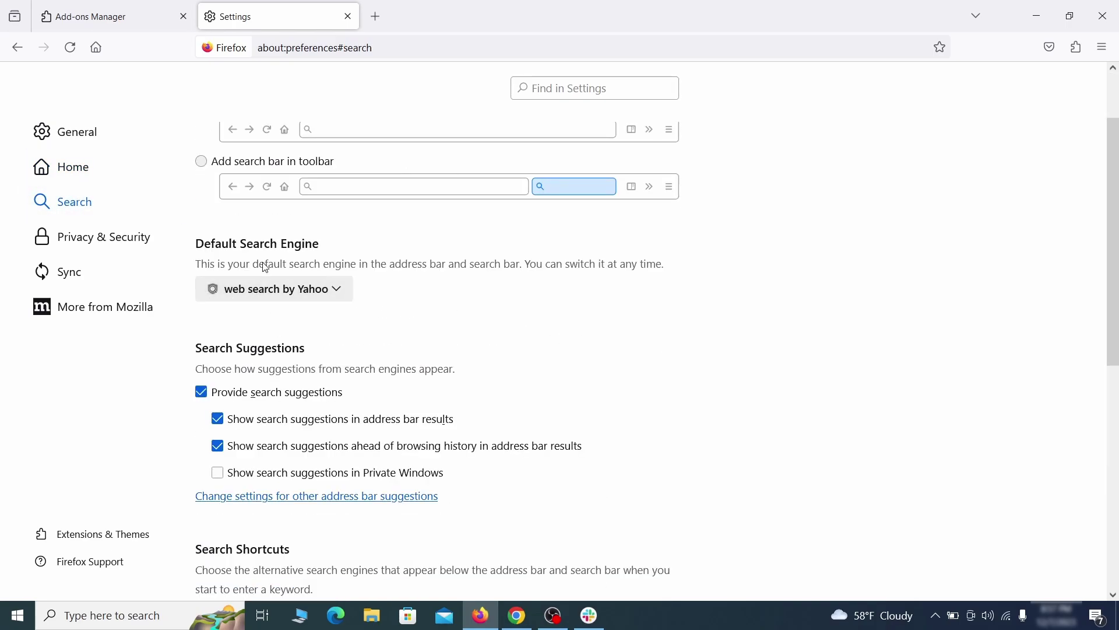
left_click(333, 295)
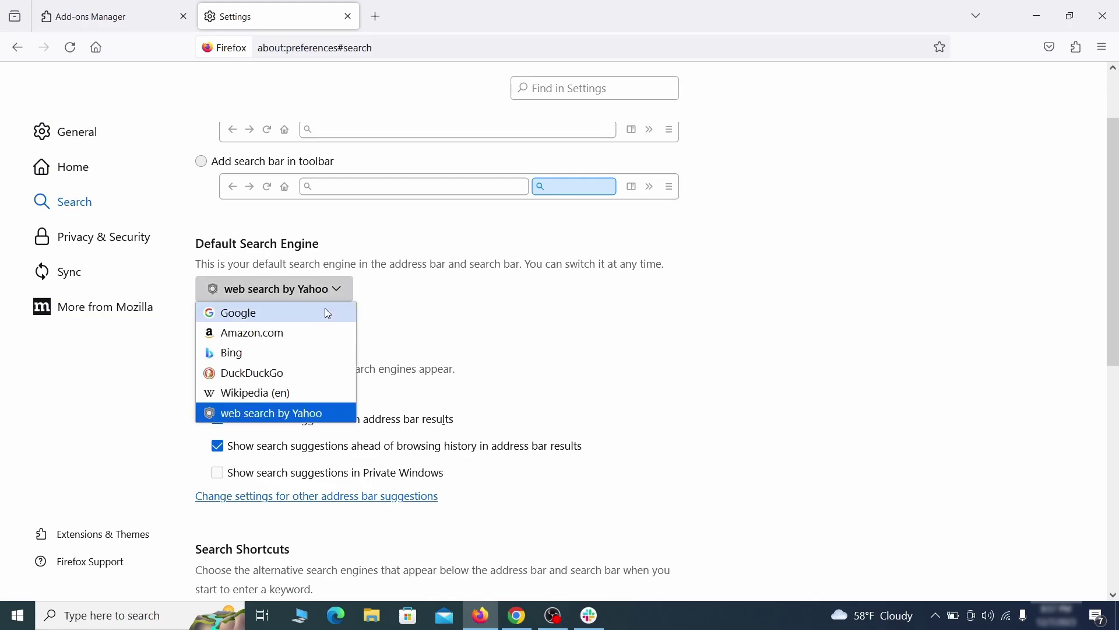
left_click(325, 313)
scroll(534, 330, "down", 4)
scroll(600, 303, "down", 3)
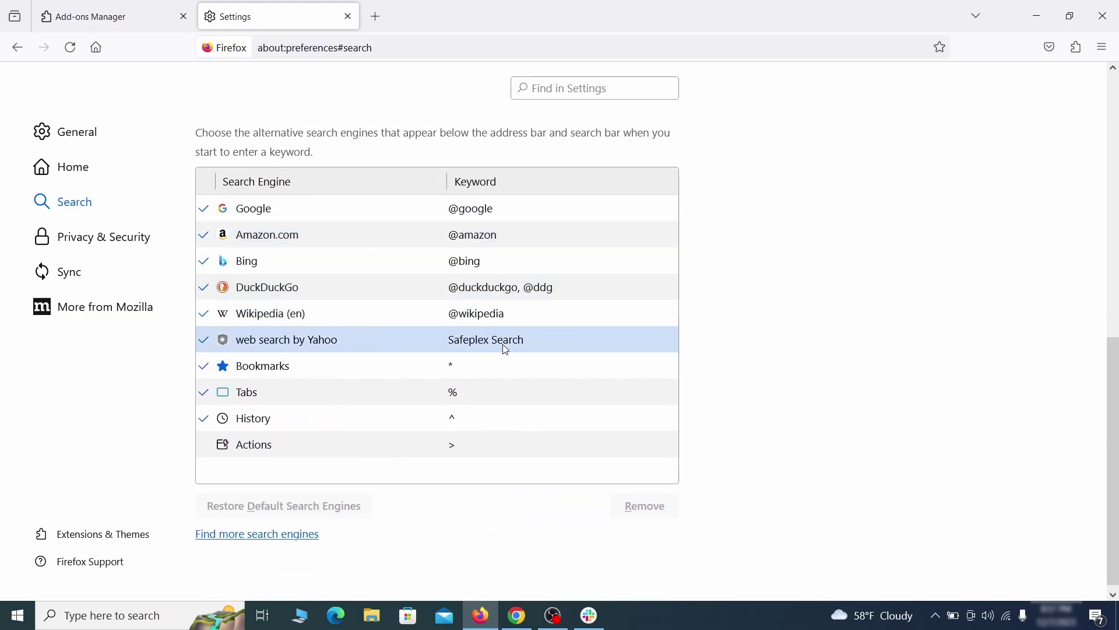
left_click(554, 343)
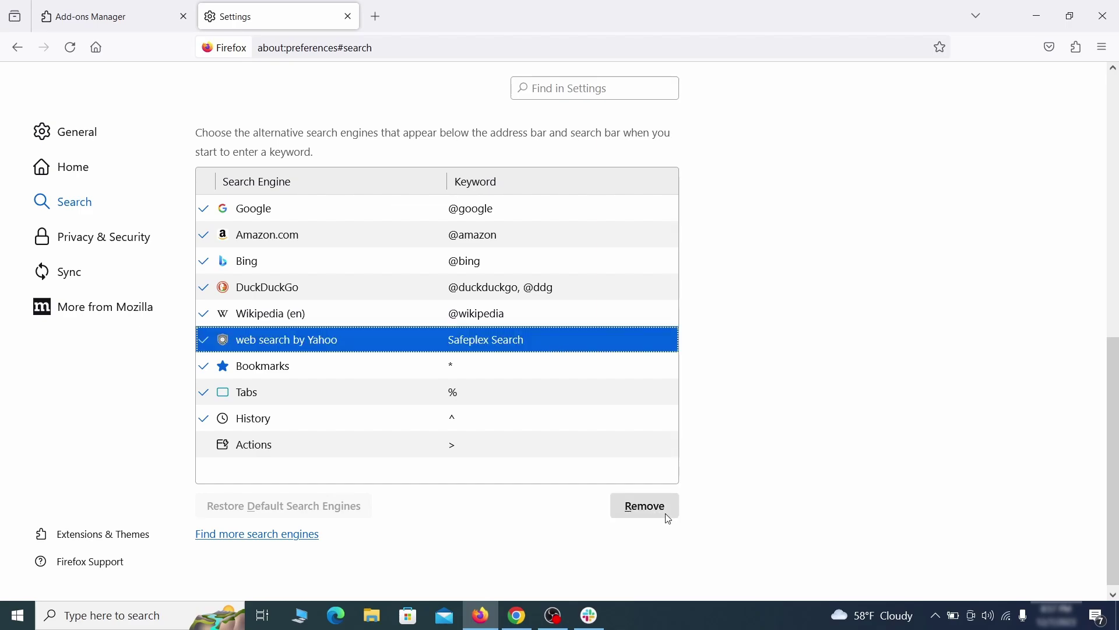
left_click(645, 507)
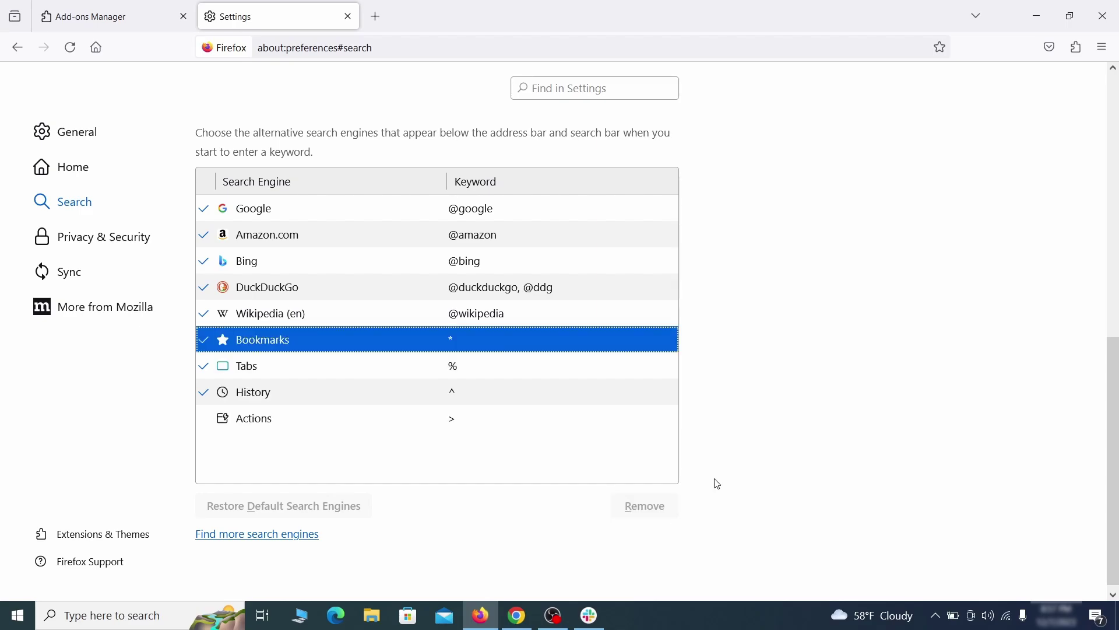
scroll(530, 368, "up", 3)
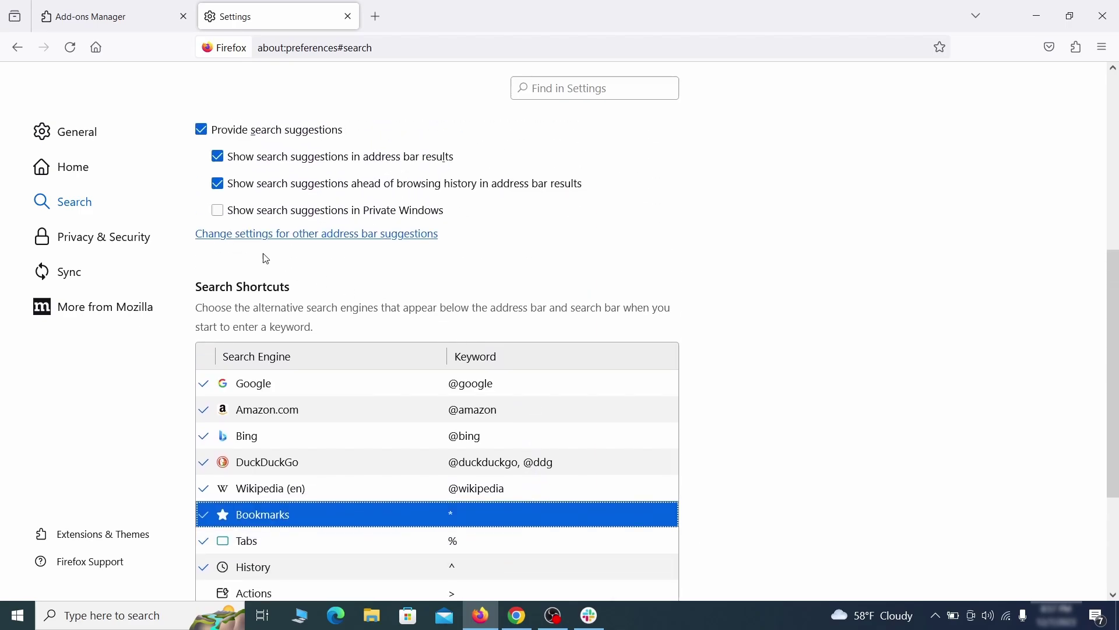
Clear all of Firefox's cookies, site data and cached web content.
left_click(108, 233)
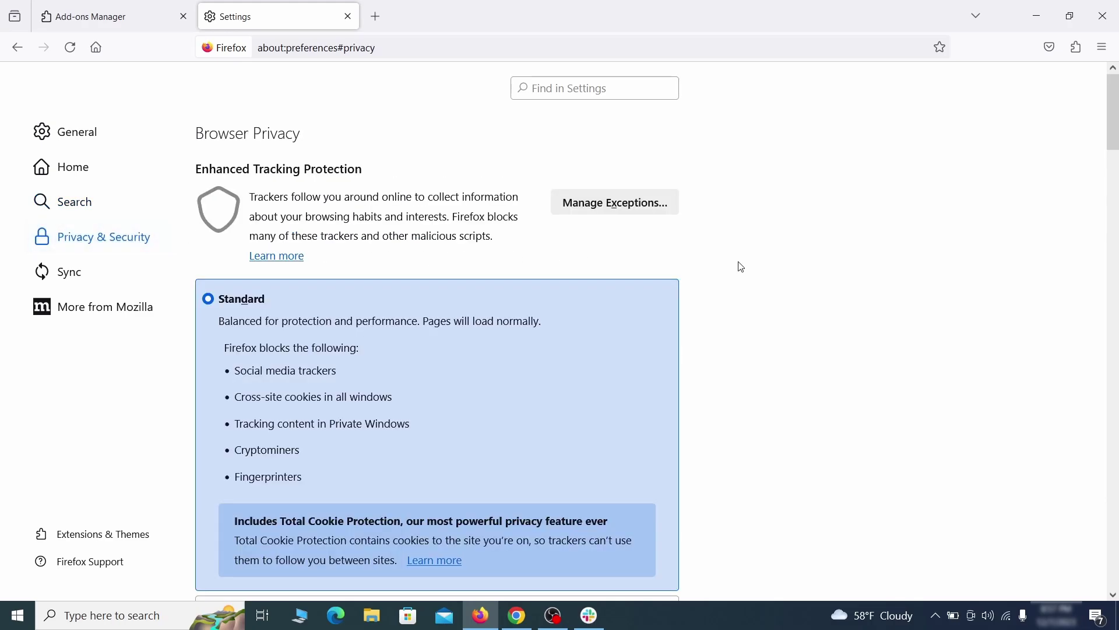
scroll(744, 269, "down", 7)
left_click(639, 373)
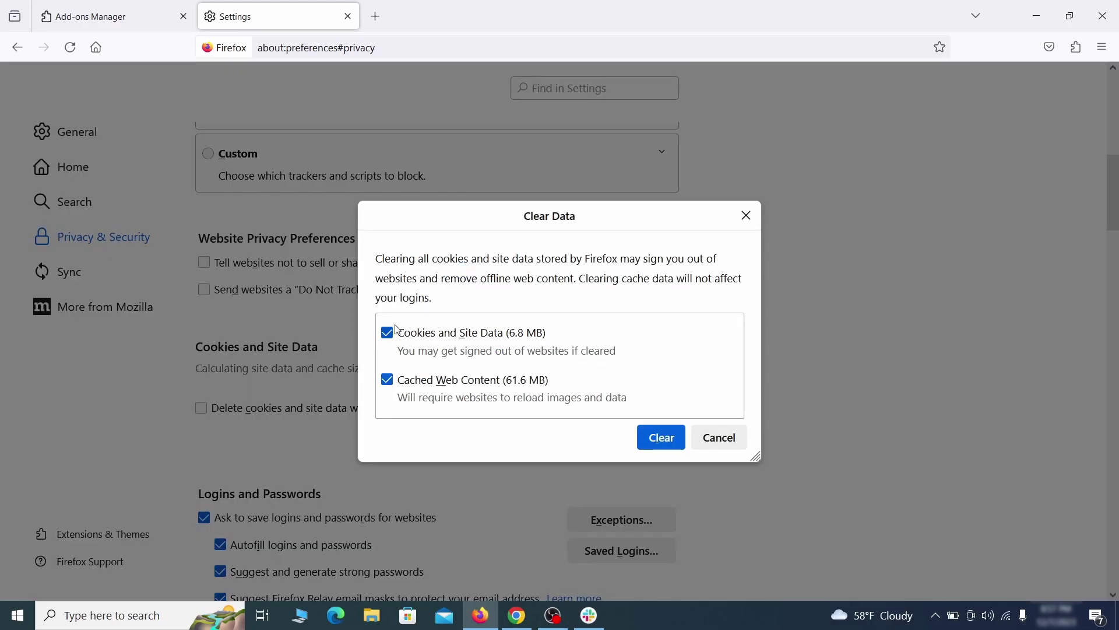
left_click(679, 441)
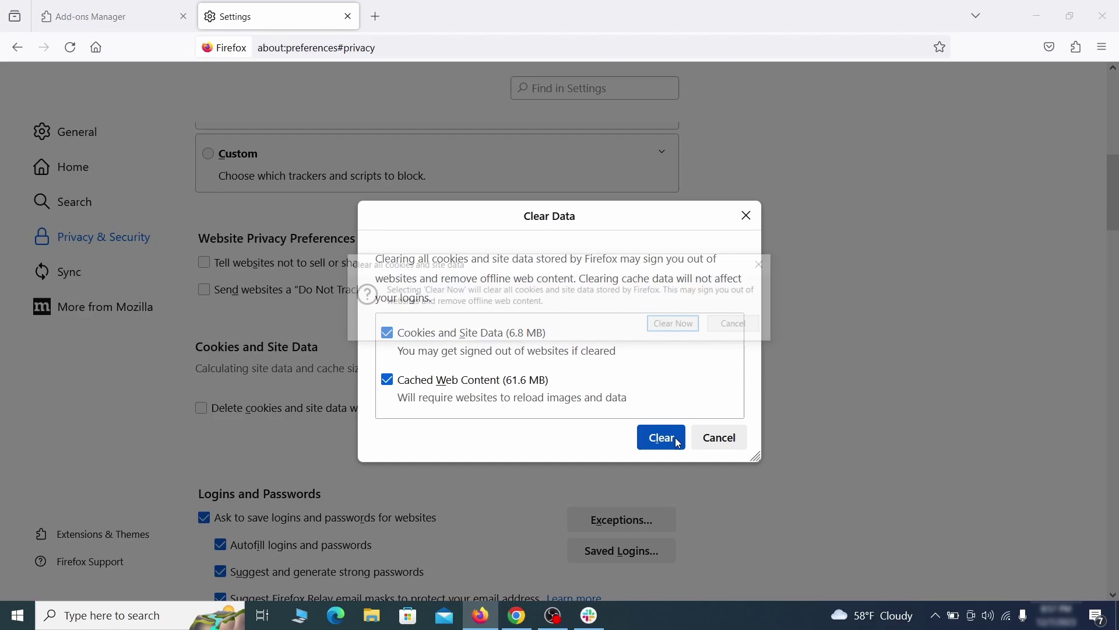
left_click(682, 325)
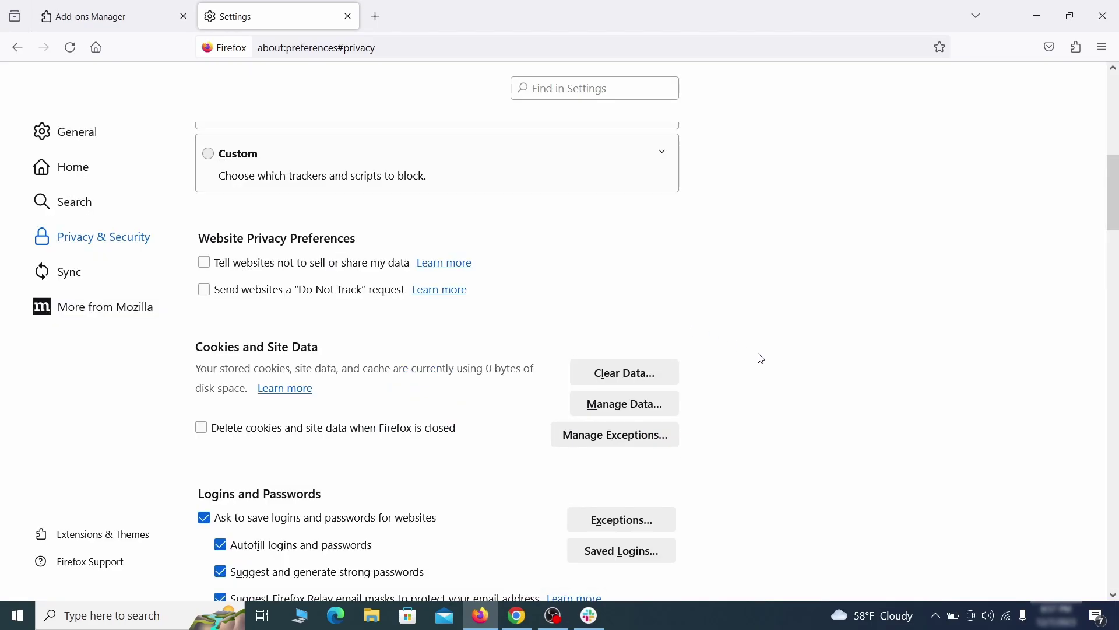
Review which sites may send notifications in Firefox's Permissions section.
scroll(761, 359, "down", 10)
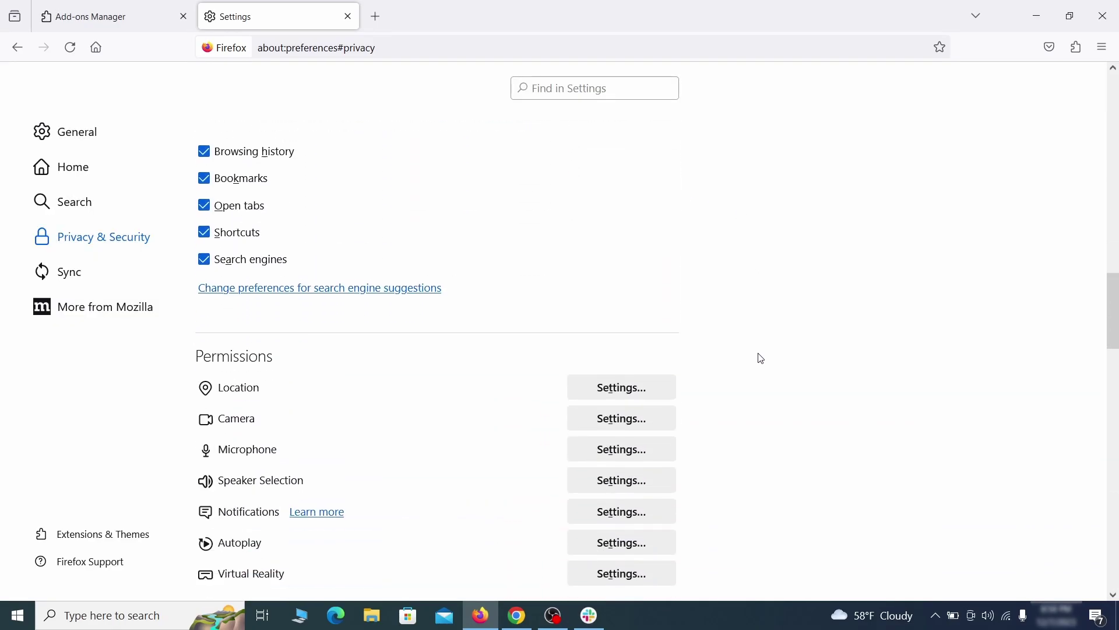
scroll(761, 358, "down", 2)
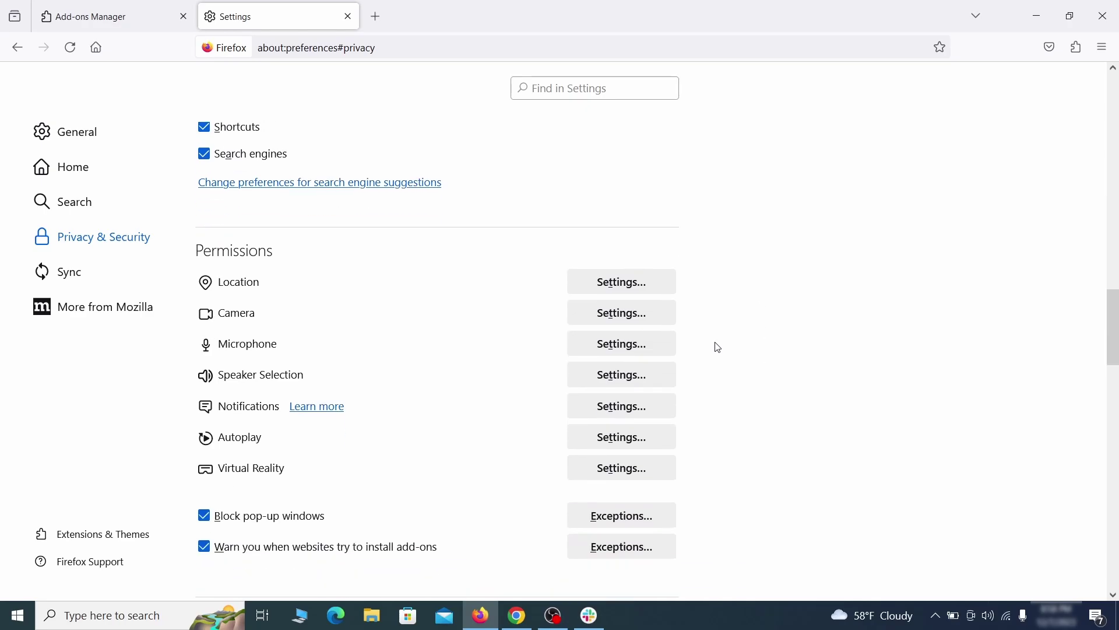
left_click(646, 410)
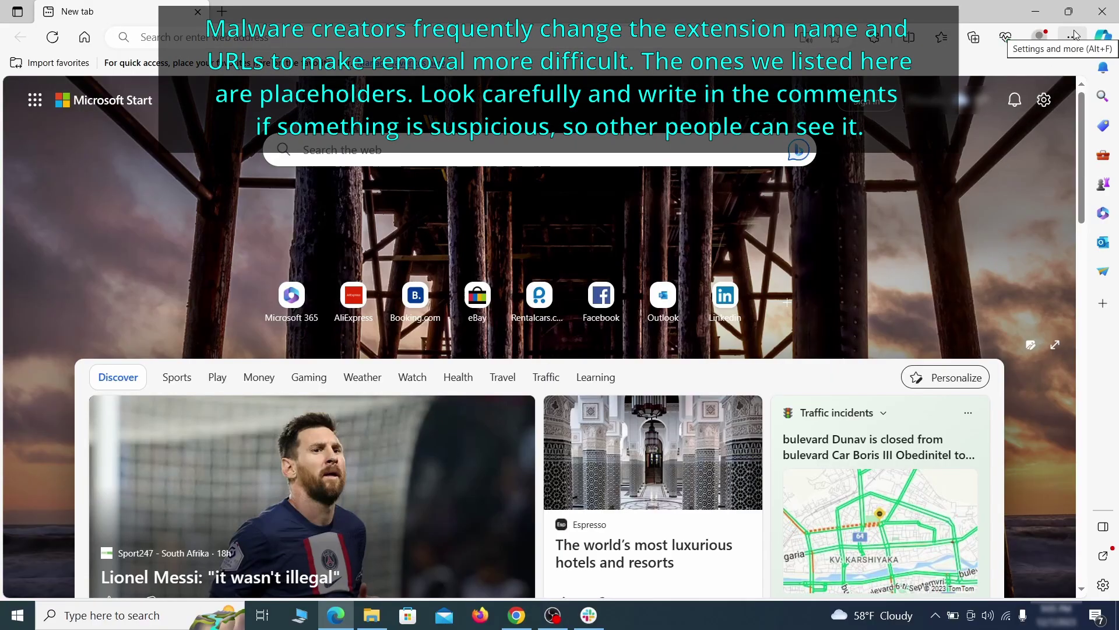
Switch off the Quidco Cashback Reminder extension in Edge and confirm its removal.
left_click(1073, 37)
left_click(959, 257)
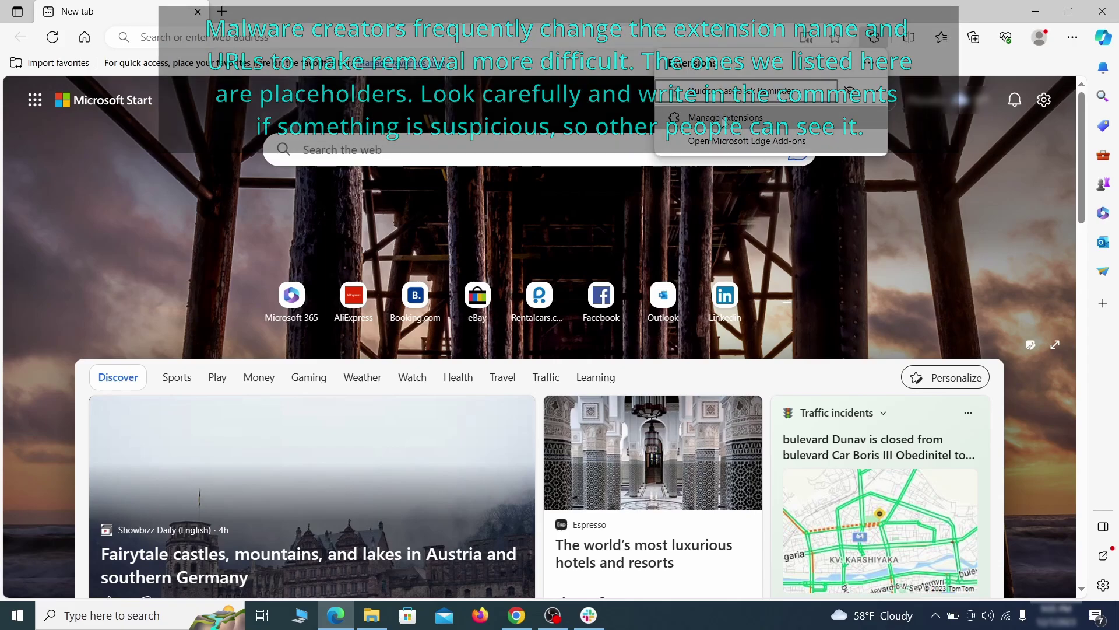
left_click(724, 119)
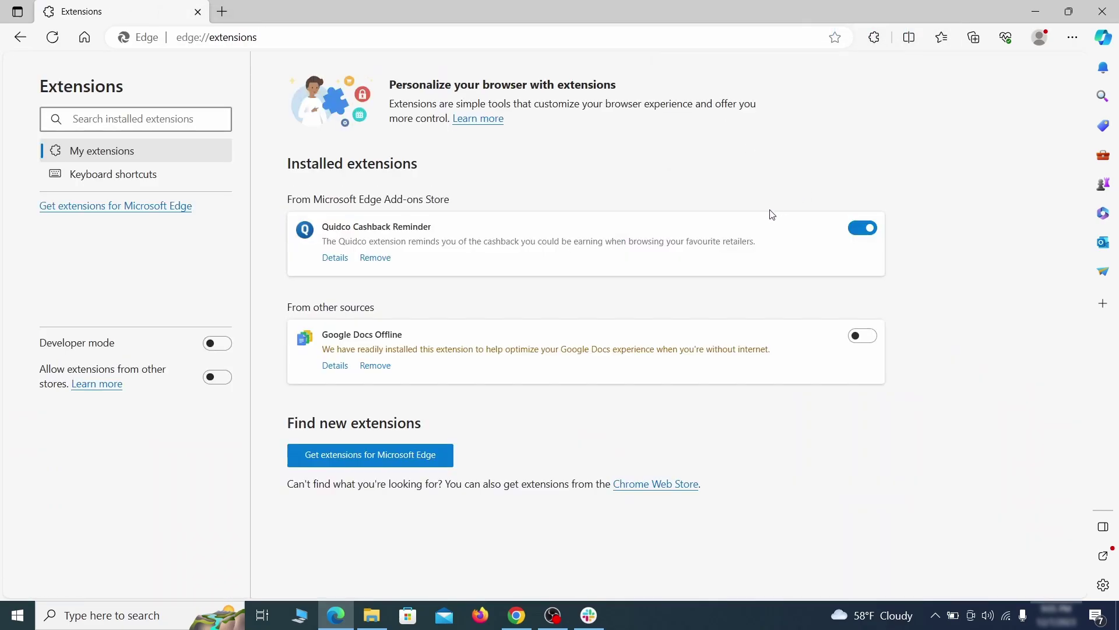
left_click(864, 232)
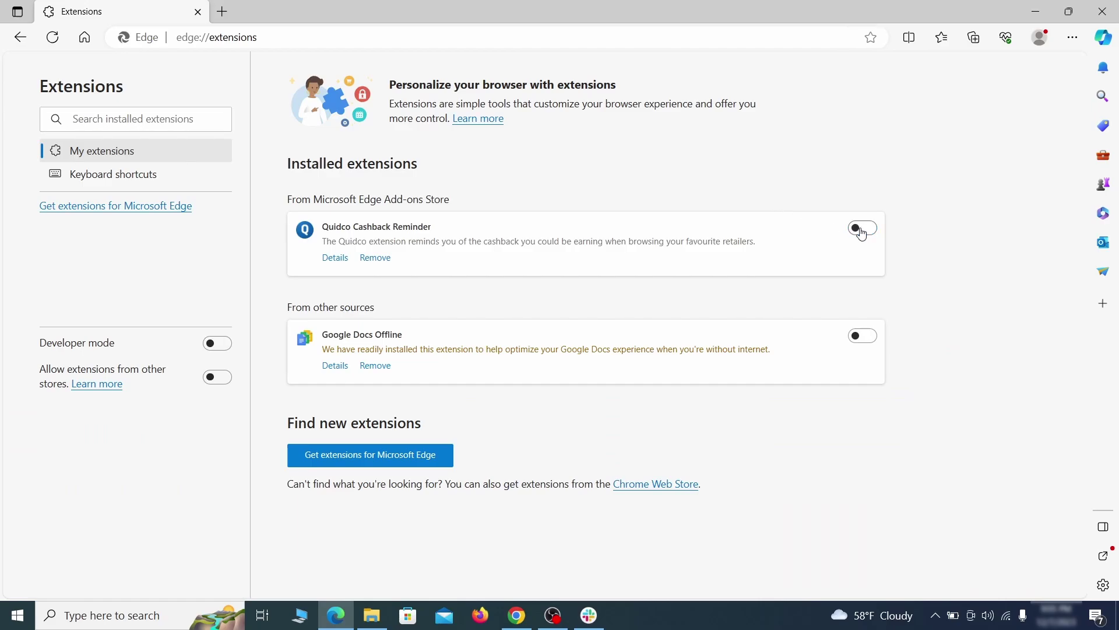
left_click(375, 260)
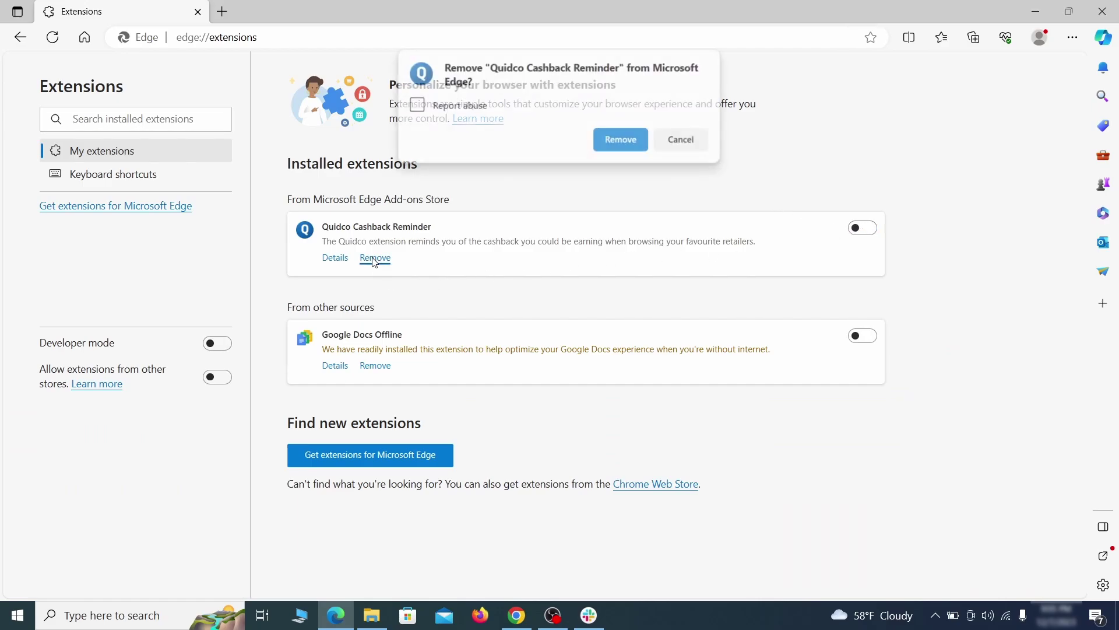
left_click(621, 140)
Go to Edge's Privacy, search, and services settings and view the clear browsing data options.
left_click(1072, 38)
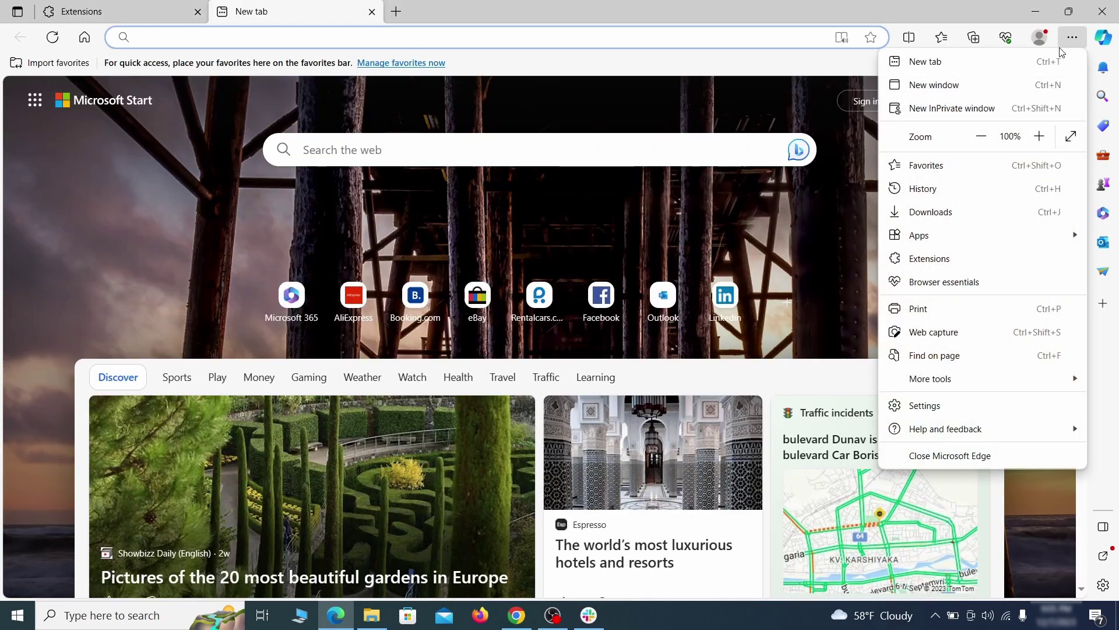
left_click(927, 405)
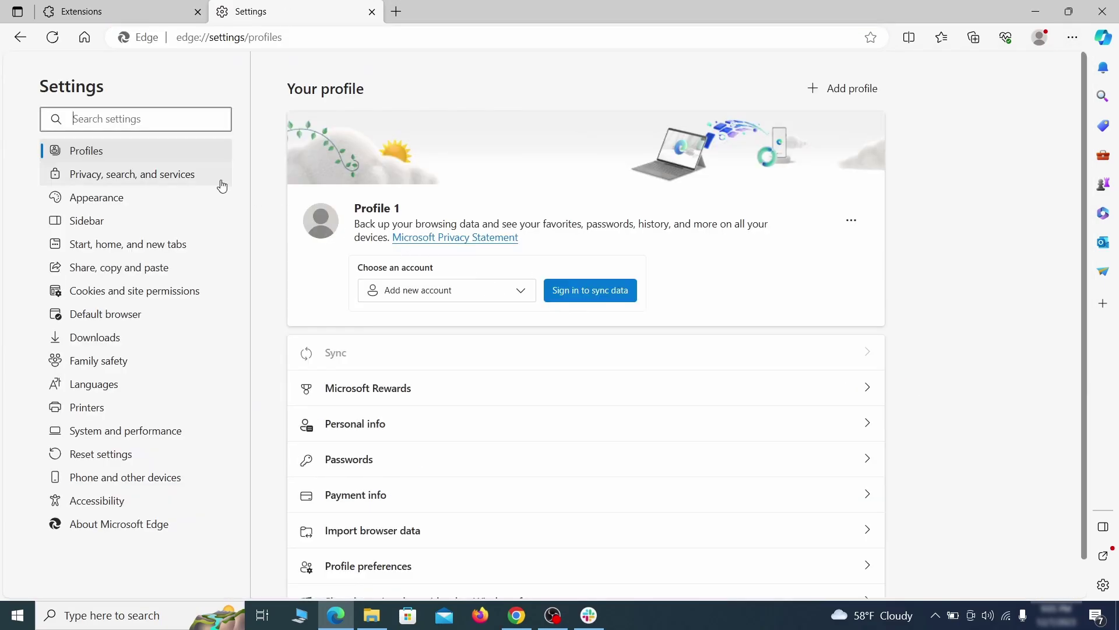
left_click(188, 177)
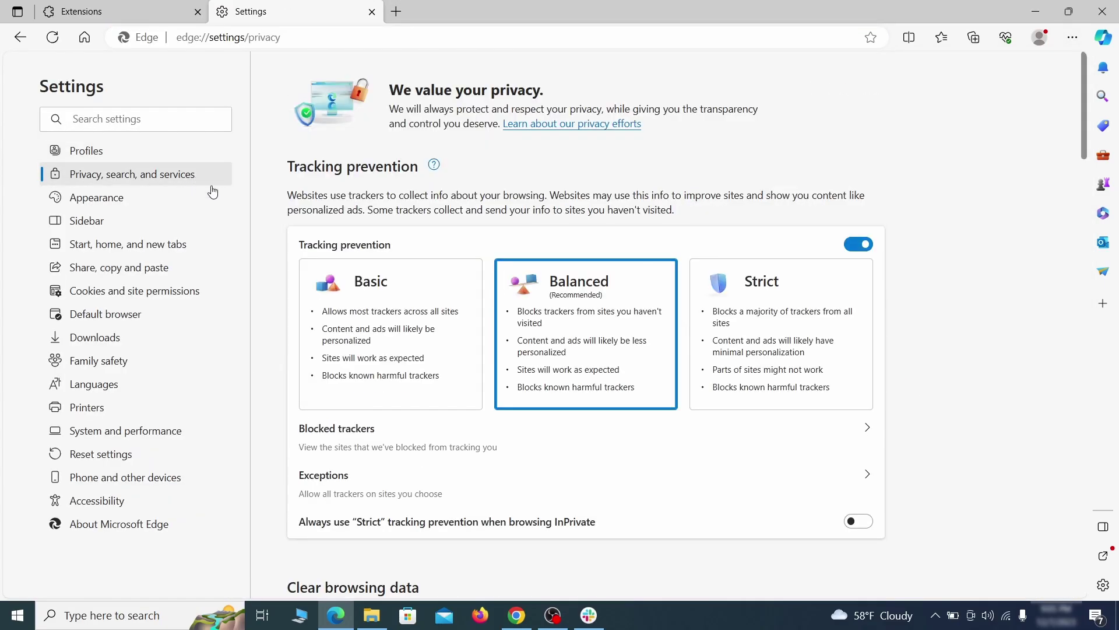
scroll(607, 358, "down", 4)
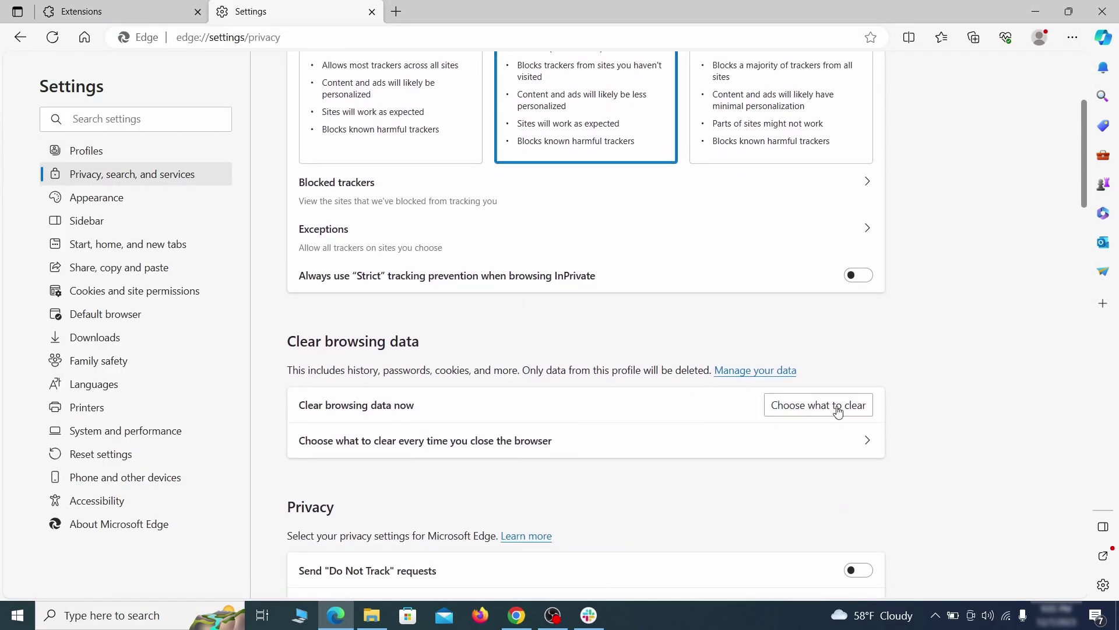
left_click(836, 406)
scroll(463, 333, "down", 4)
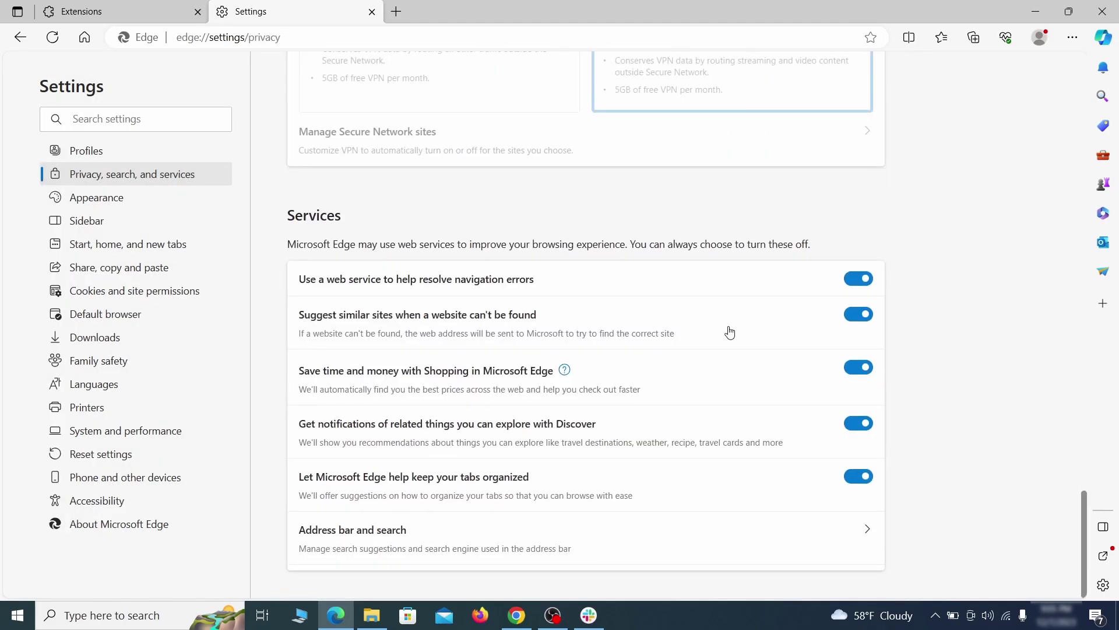
Make Google the address-bar search engine and open ExampleRougeURL.com's options in the engines list.
left_click(639, 551)
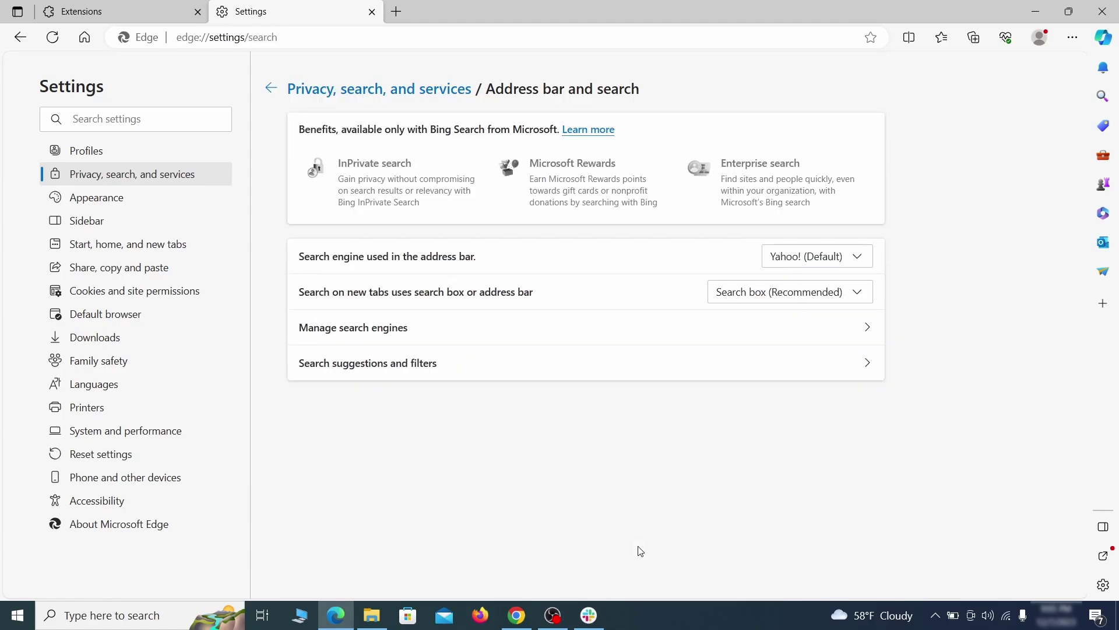
left_click(862, 258)
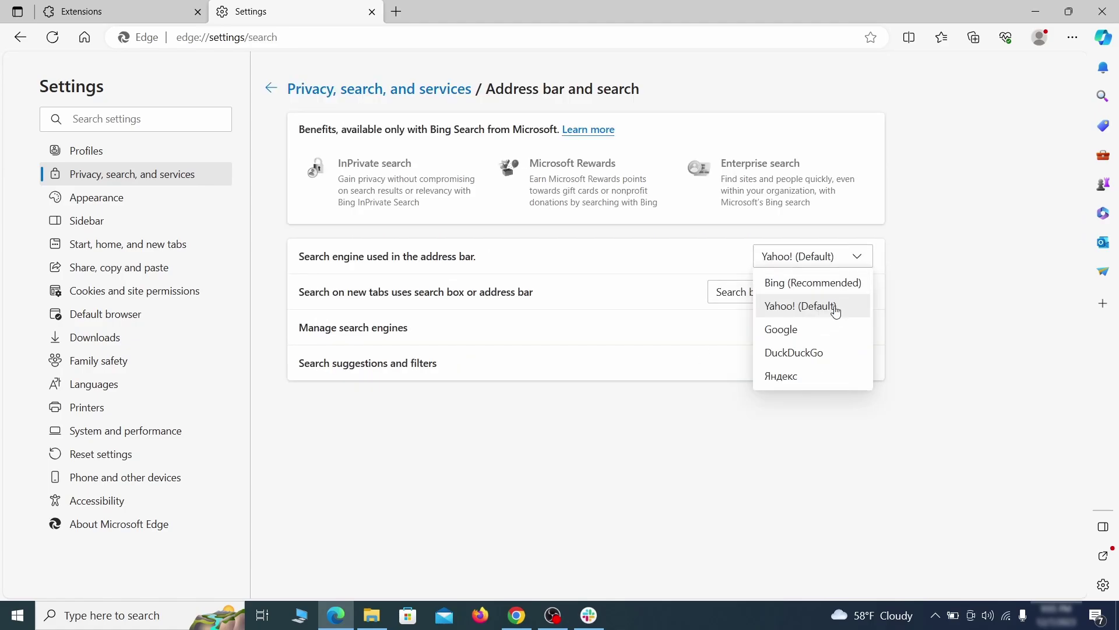
left_click(829, 327)
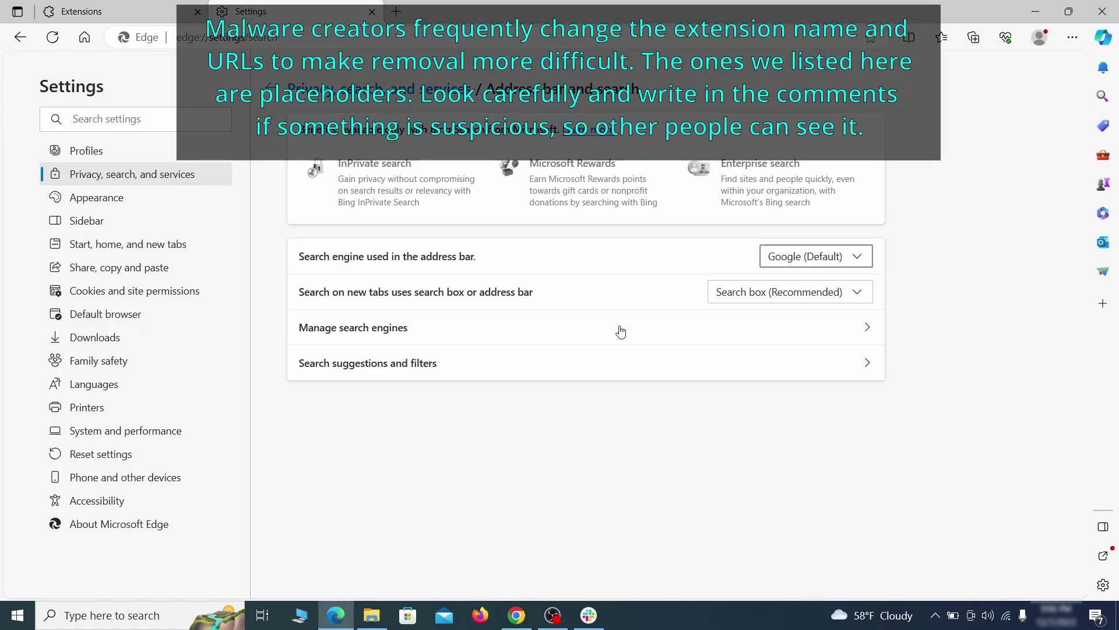
left_click(434, 333)
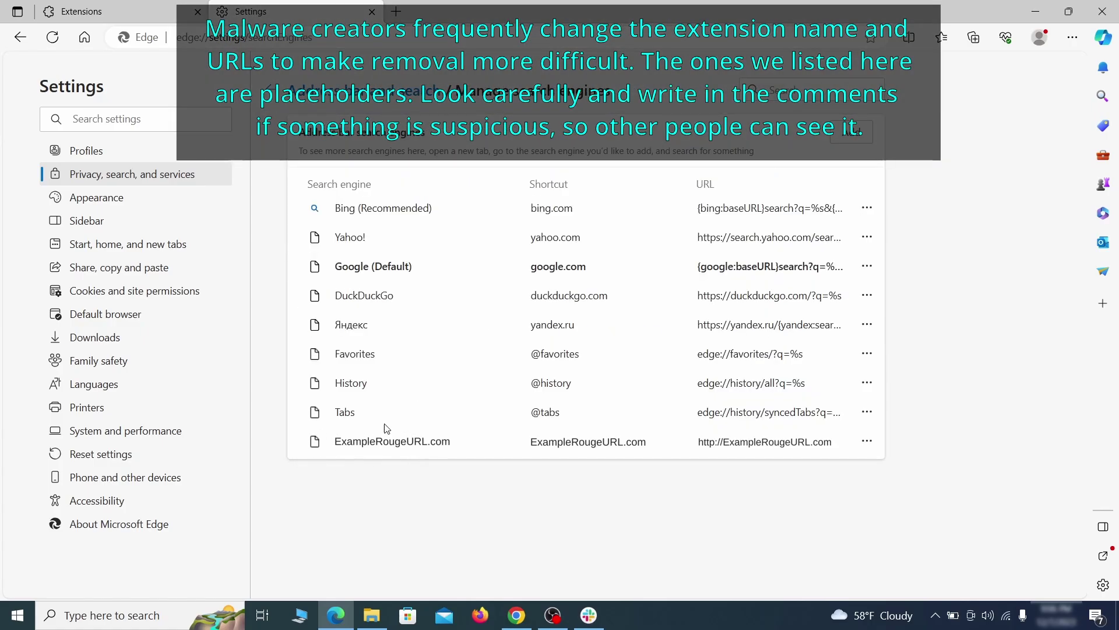
left_click(867, 442)
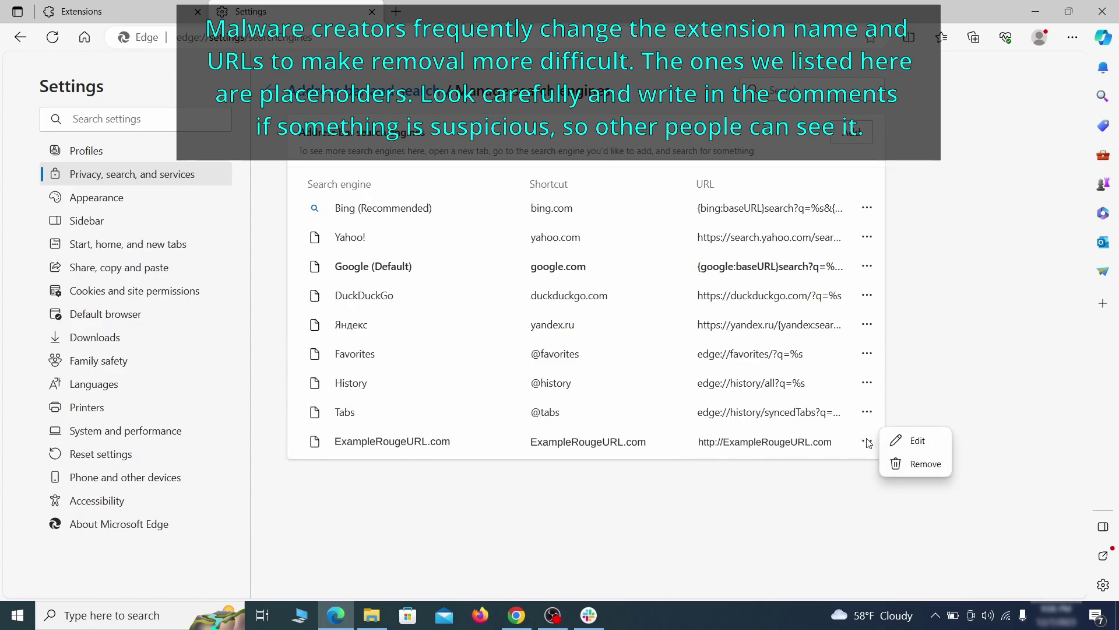
Delete ExampleRougeURL.com as search engine and startup page, and point the home button to New tab page.
left_click(926, 465)
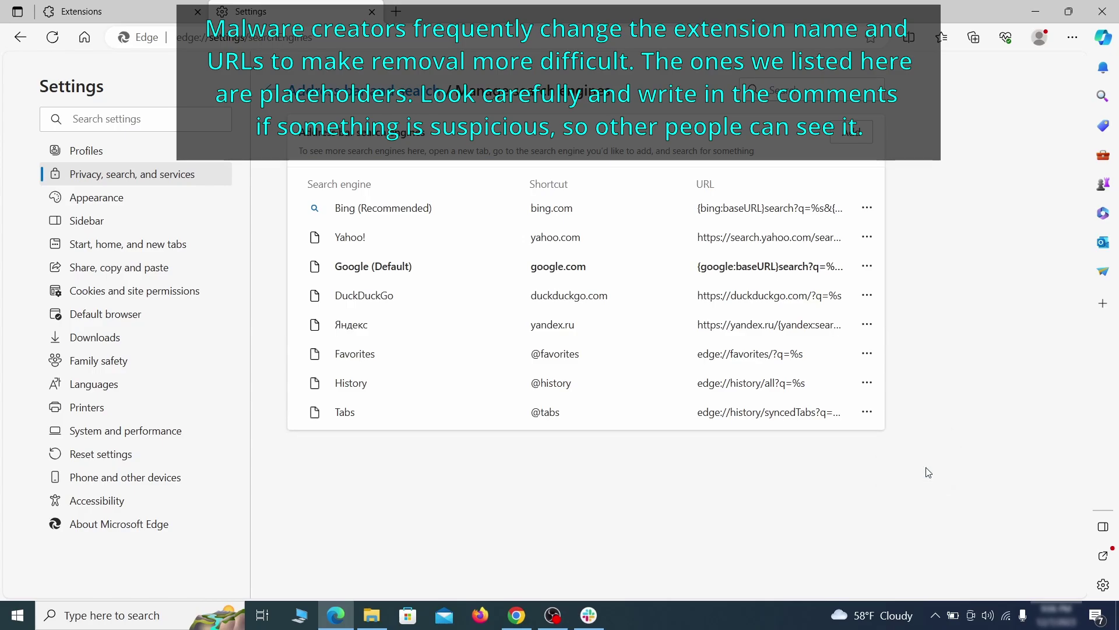
left_click(141, 245)
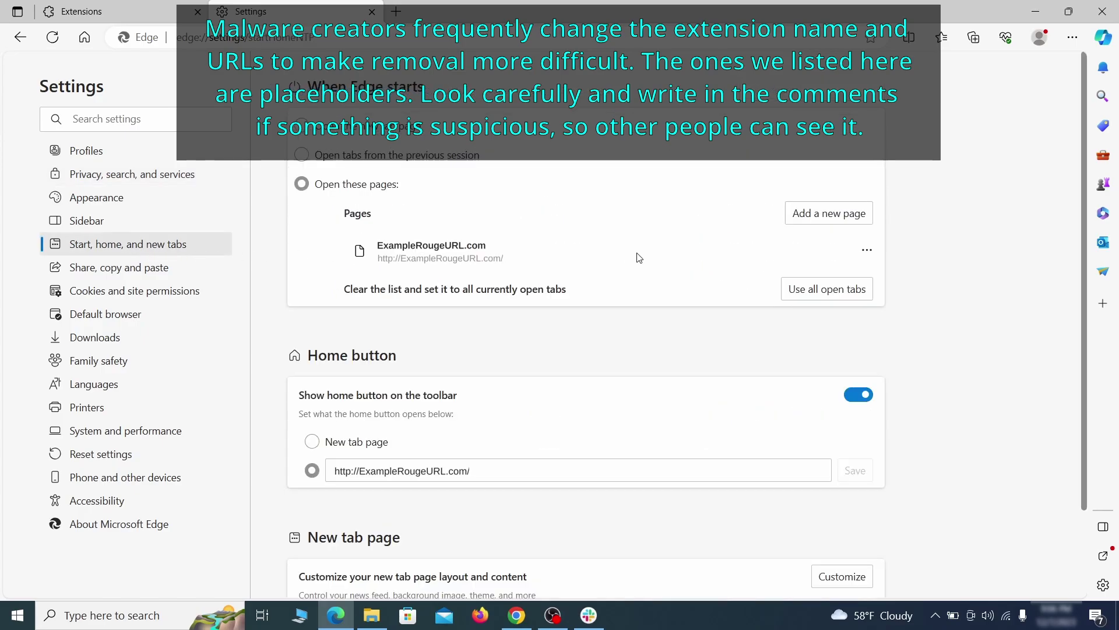
left_click(866, 250)
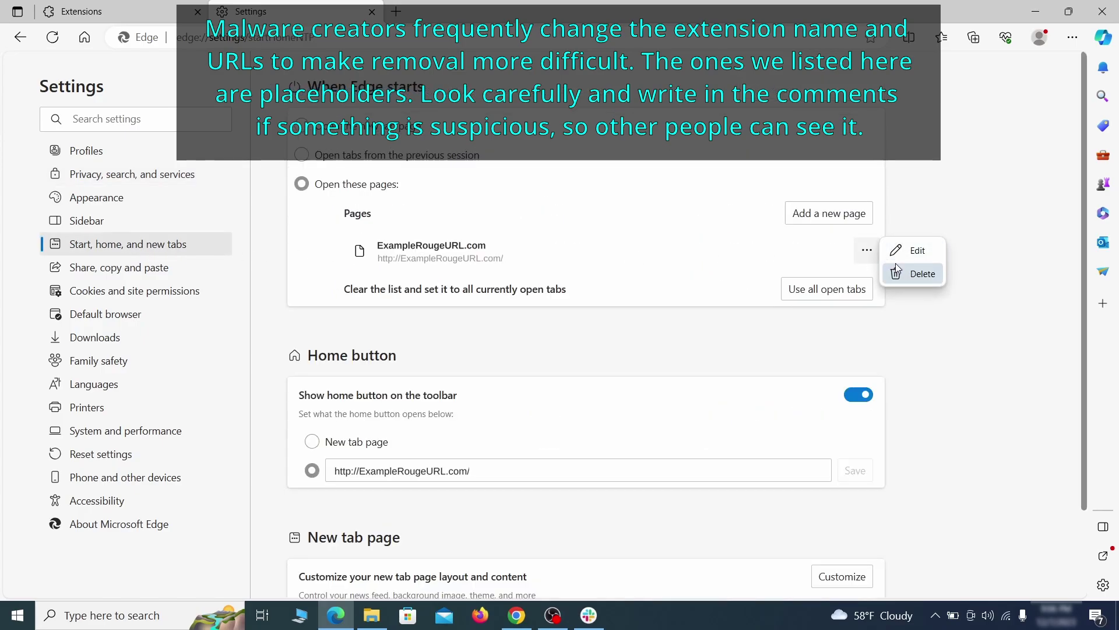
left_click(913, 275)
left_click(495, 418)
triple_click(486, 419)
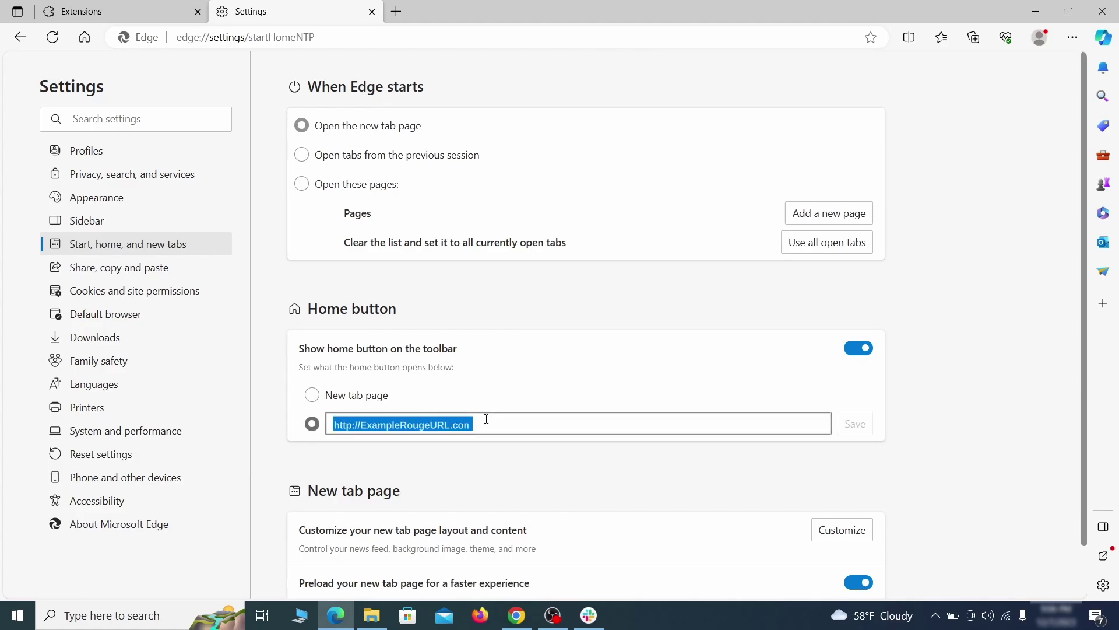
key("BackSpace")
left_click(312, 397)
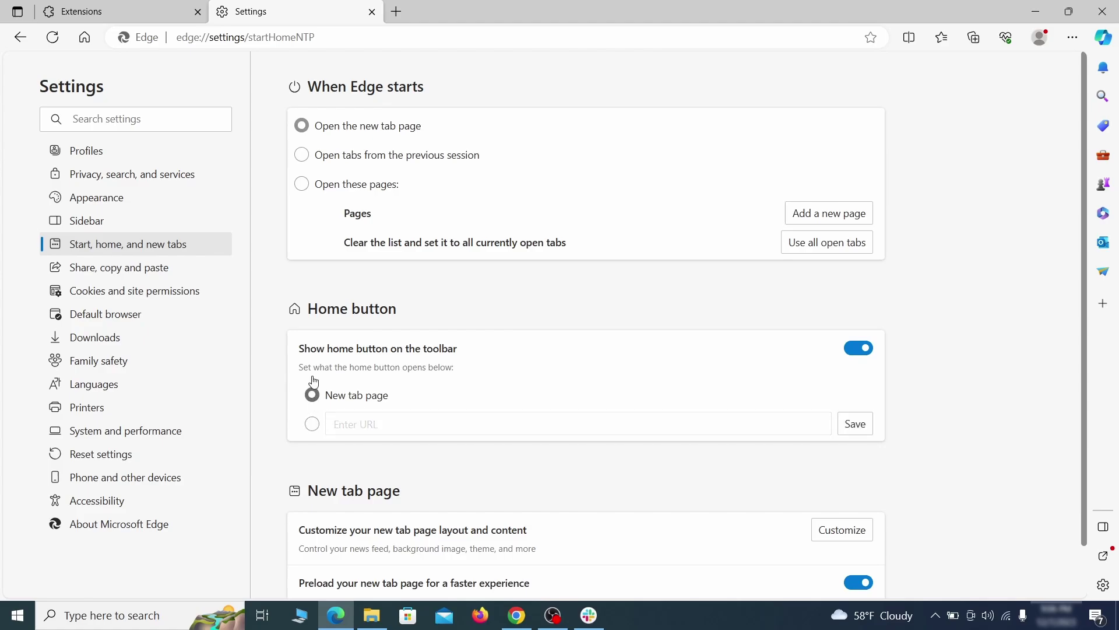
Find the allowed ExampleRougeURL.com site in Edge's notification permissions and open its options.
left_click(301, 156)
left_click(205, 291)
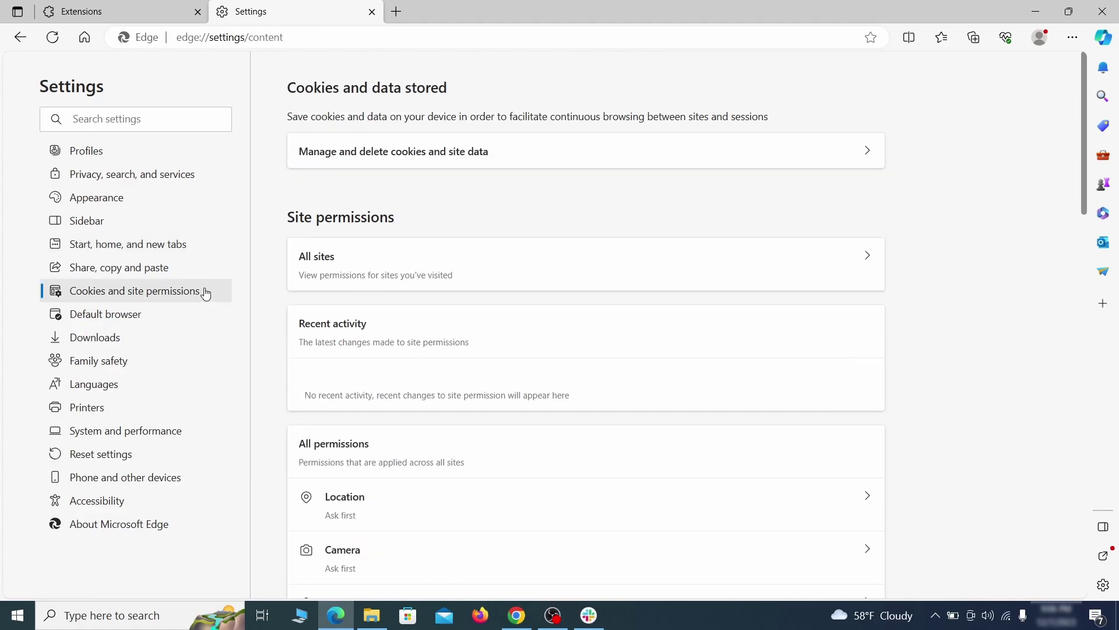
scroll(538, 301, "down", 5)
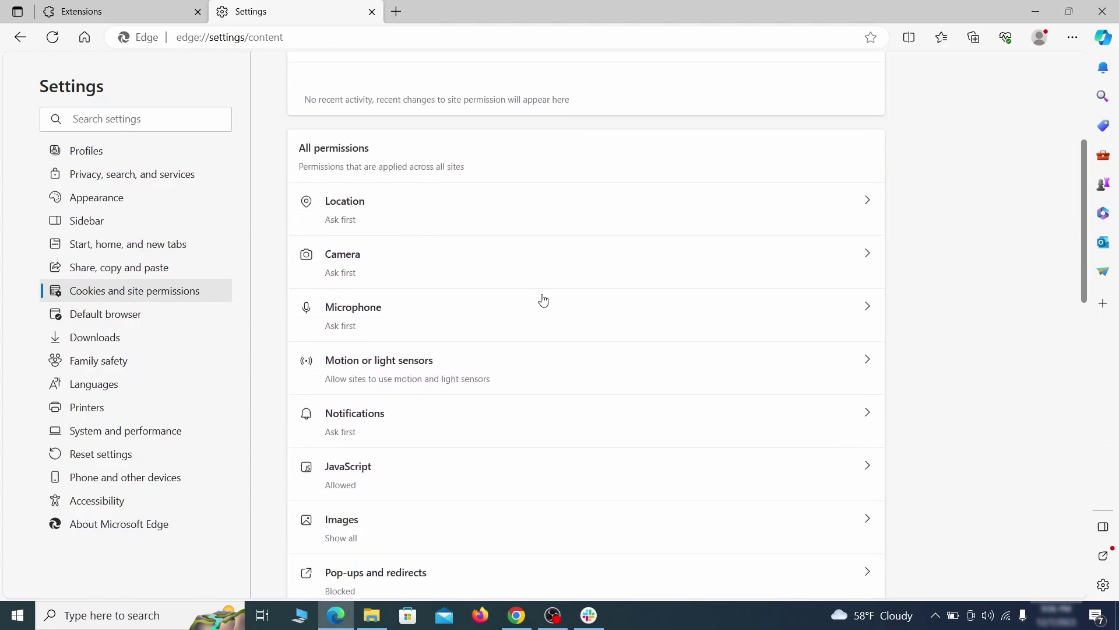
scroll(540, 303, "down", 1)
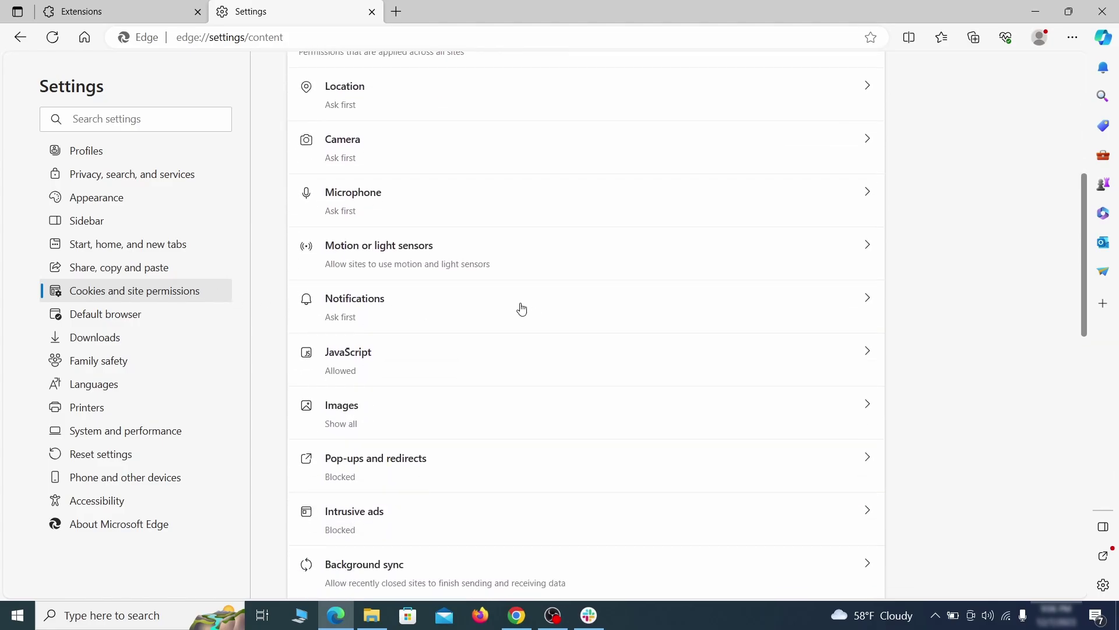
left_click(522, 309)
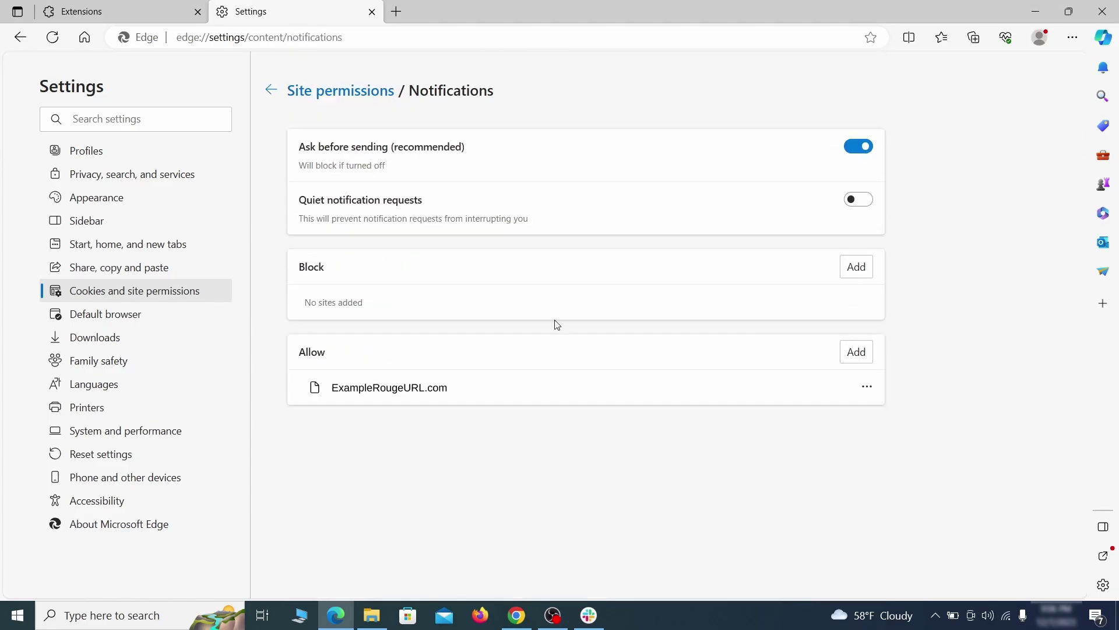
left_click(867, 386)
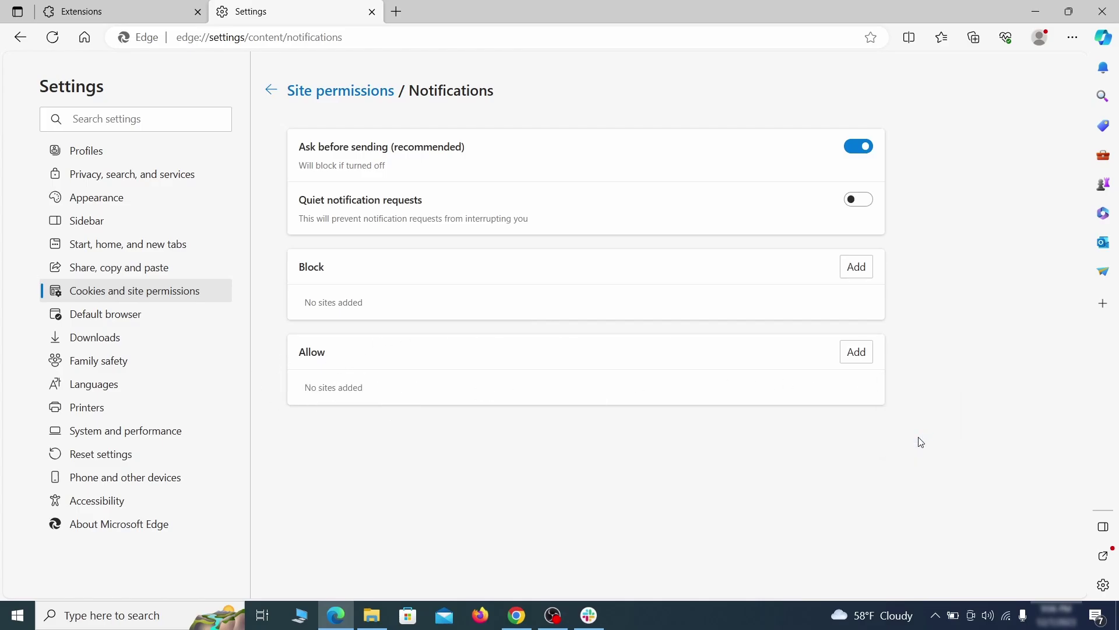